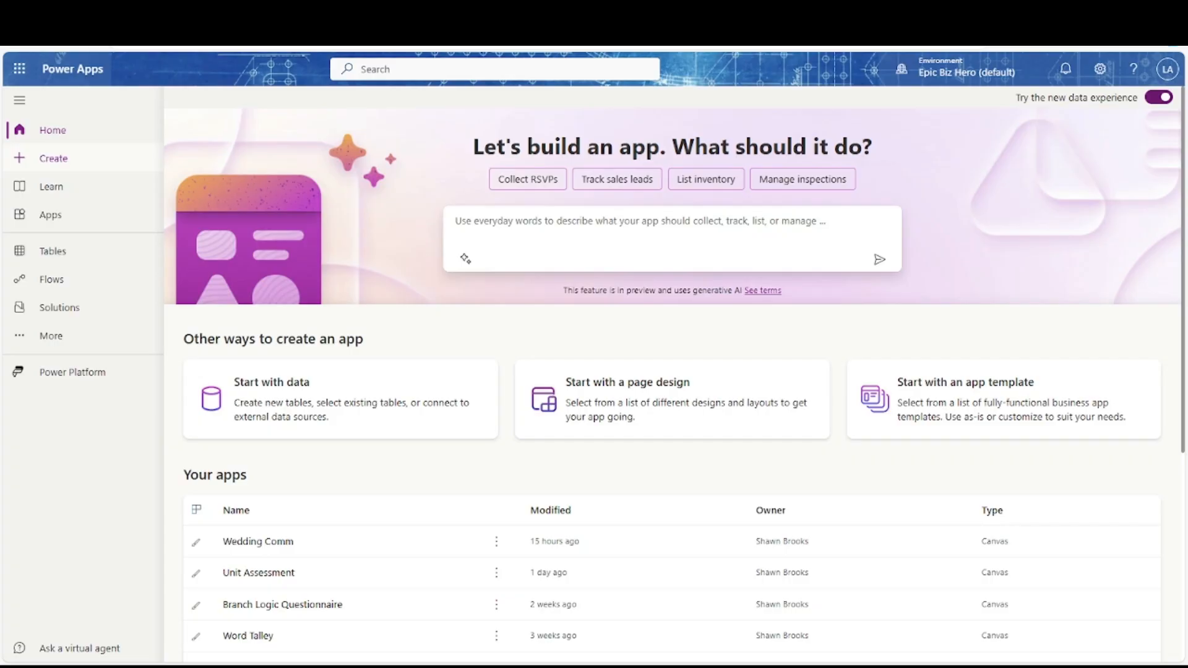
Step: Create a new table from blank in the environment's tables and name it Colors
left_click(54, 159)
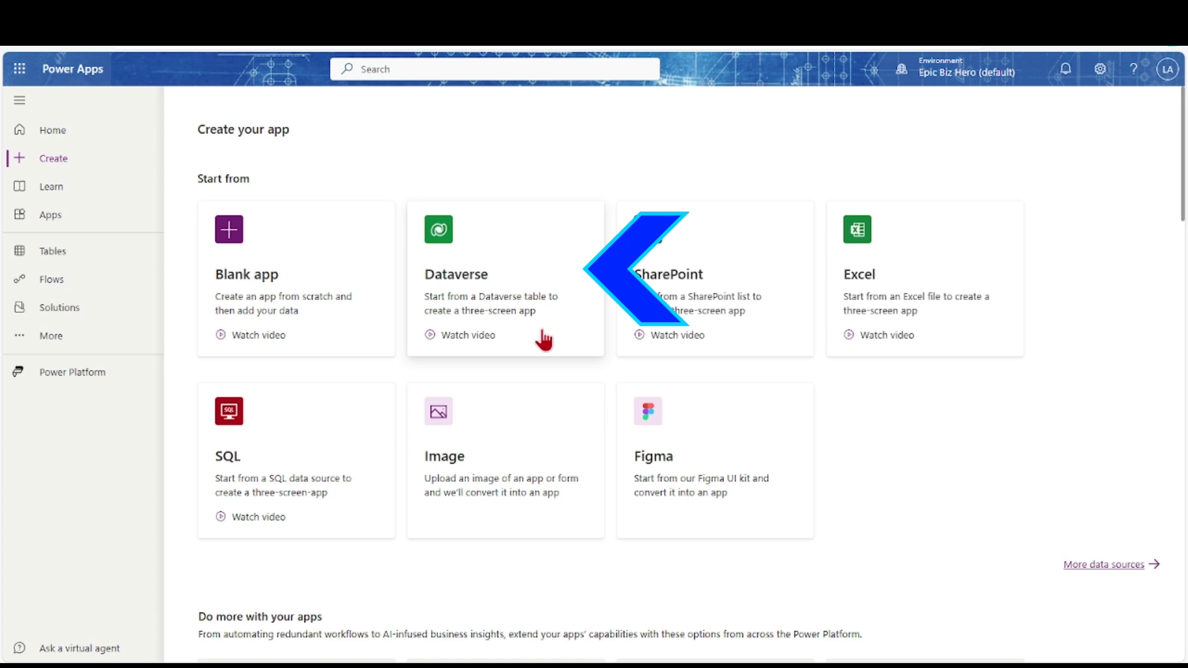
left_click(61, 260)
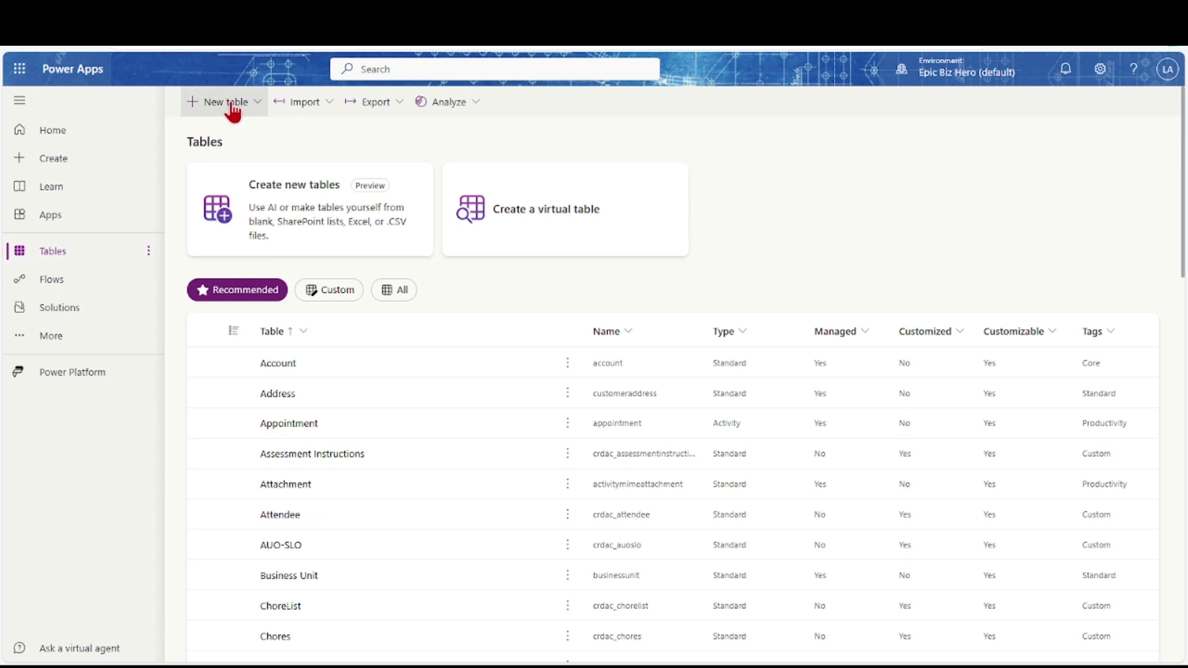
left_click(240, 106)
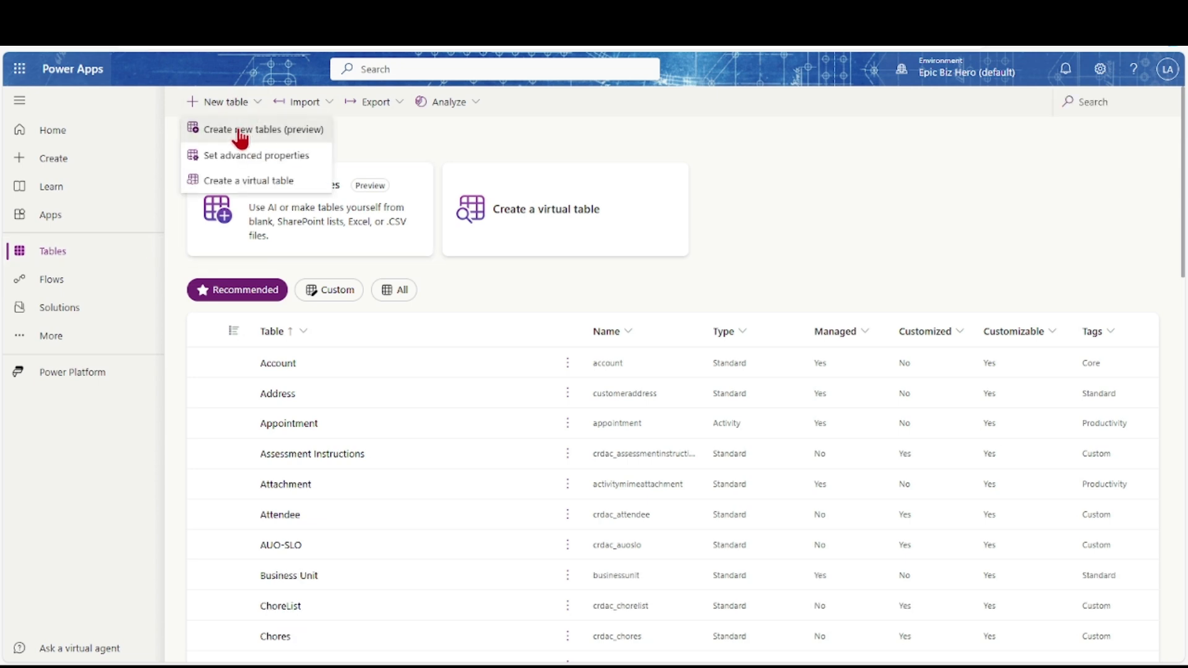
left_click(240, 131)
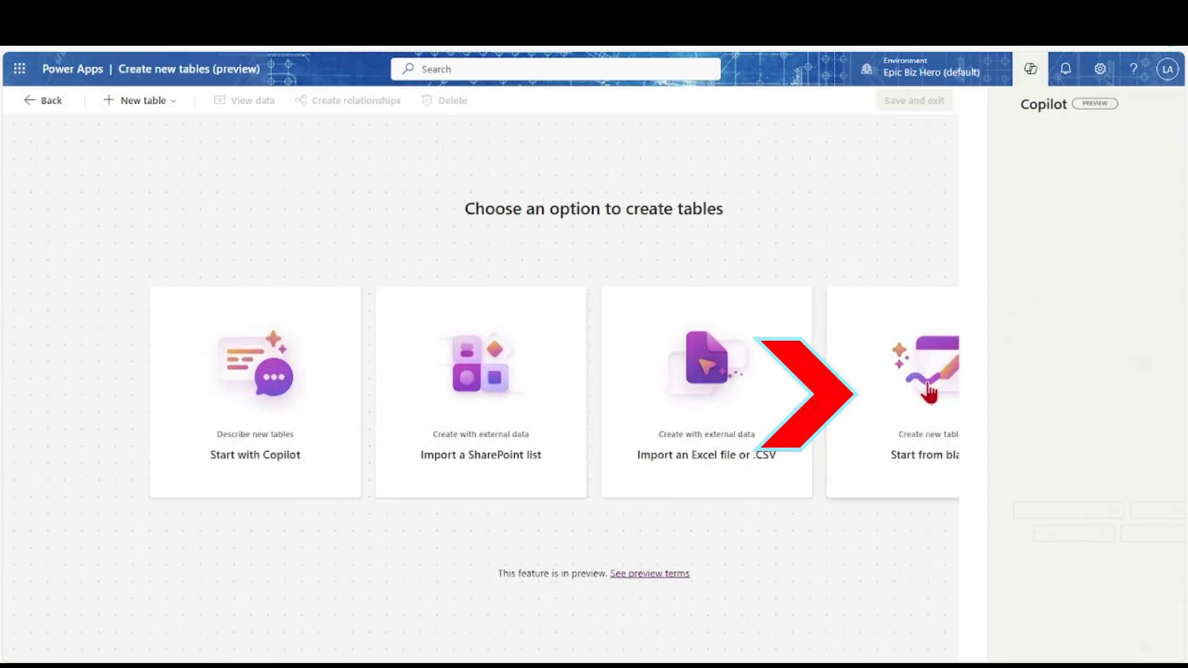
left_click(929, 391)
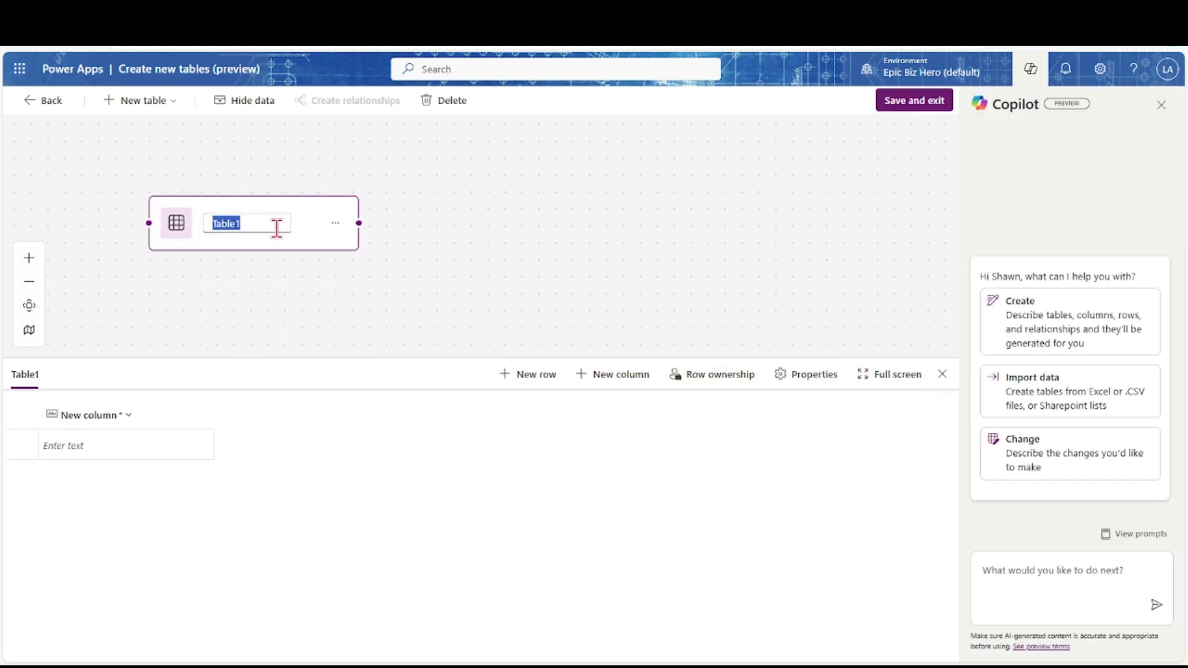
key("BackSpace")
key("Return")
Step: Rename the Colors table's default column as Color, keeping it a required single line of text
left_click(126, 416)
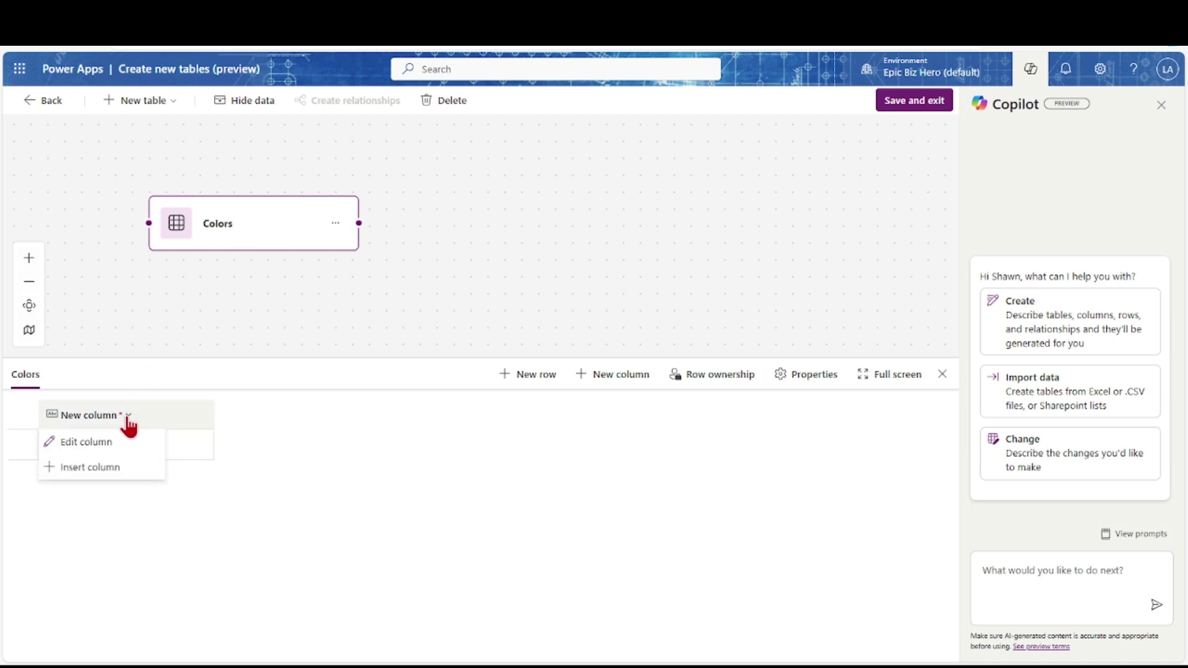
left_click(90, 441)
left_click_drag(88, 148, 11, 164)
type("Color")
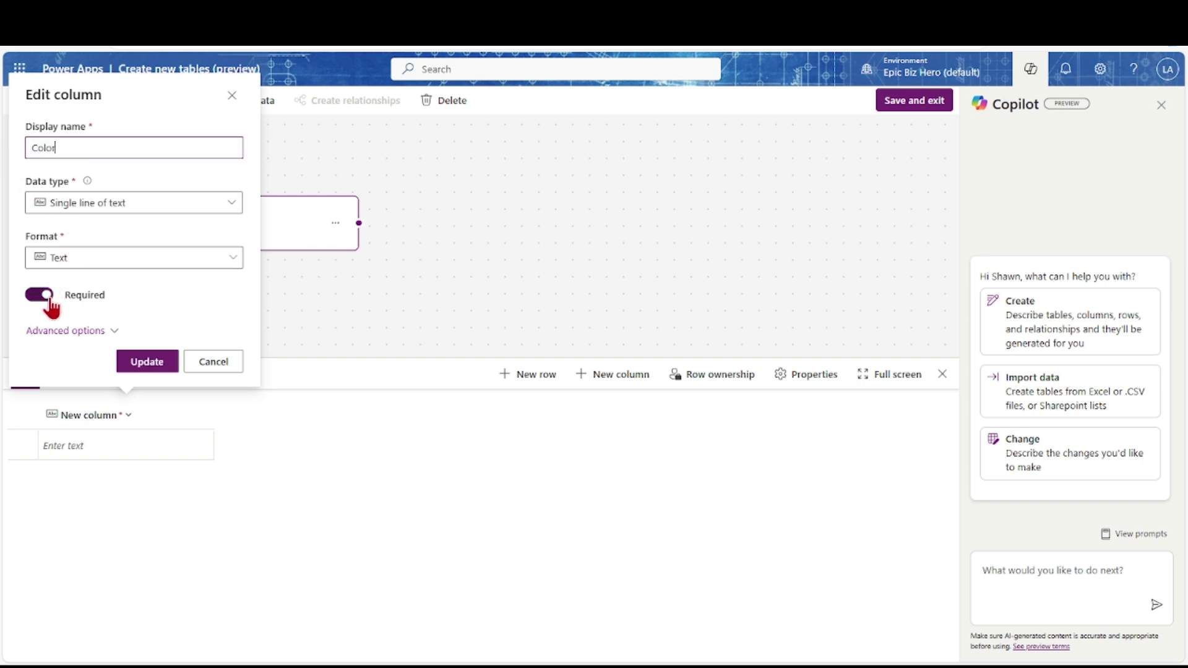
left_click(139, 364)
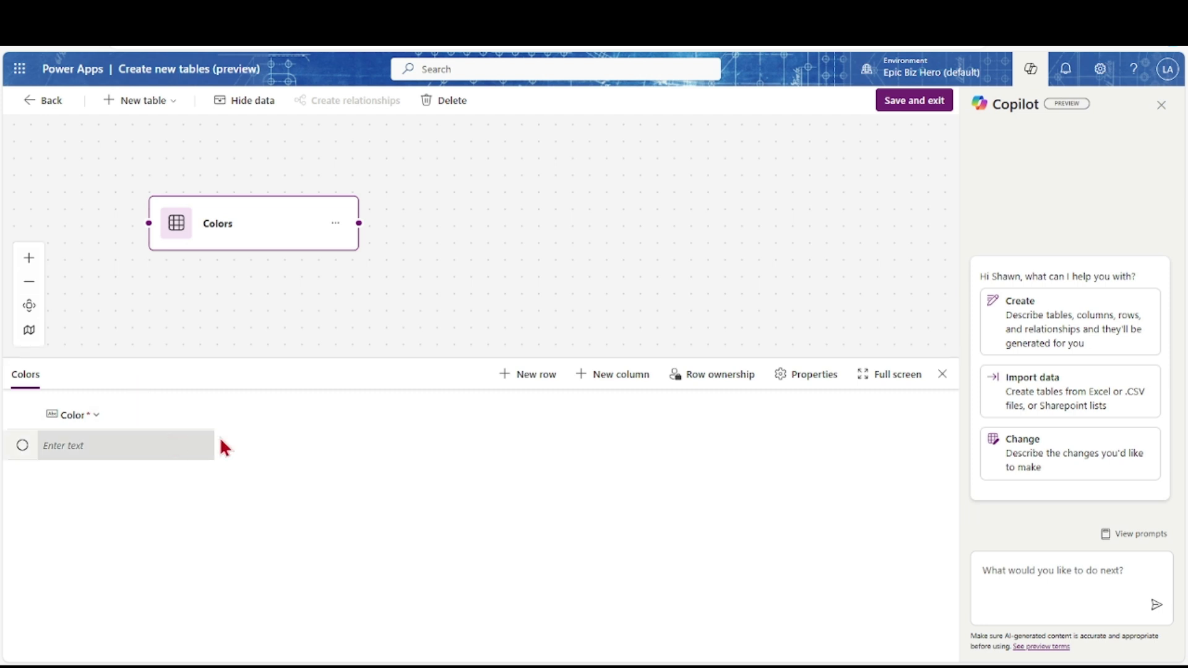
Step: Add two optional single-line text columns named Hex and RGB to the Colors table
left_click(604, 383)
type("Hex")
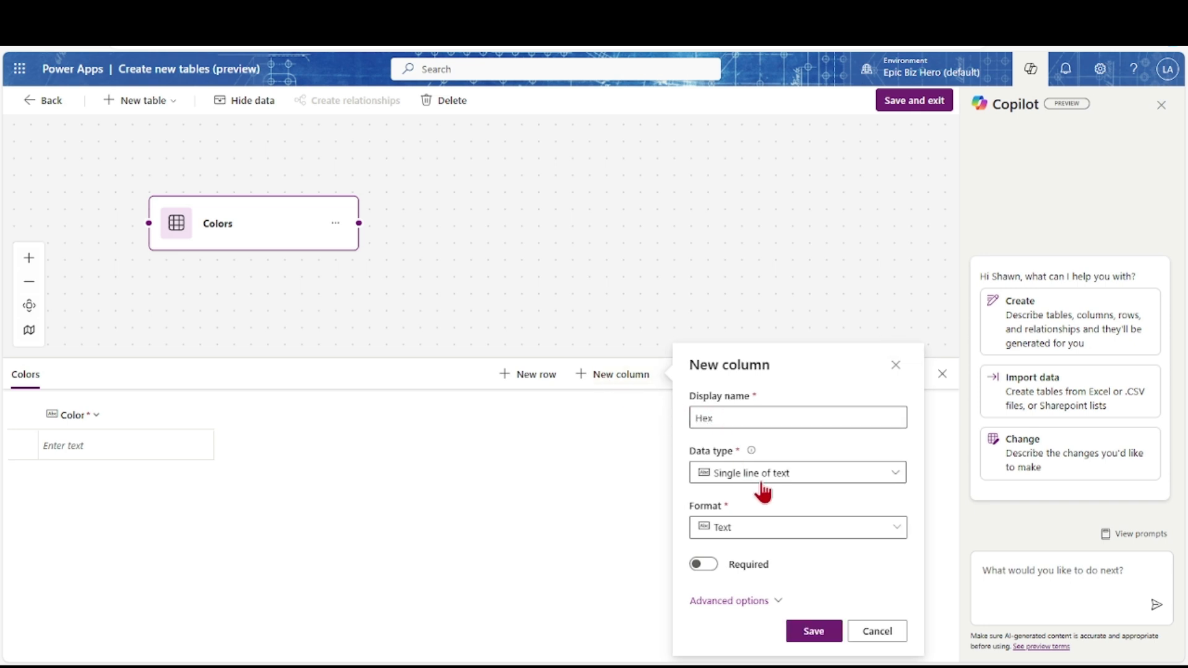
left_click(812, 633)
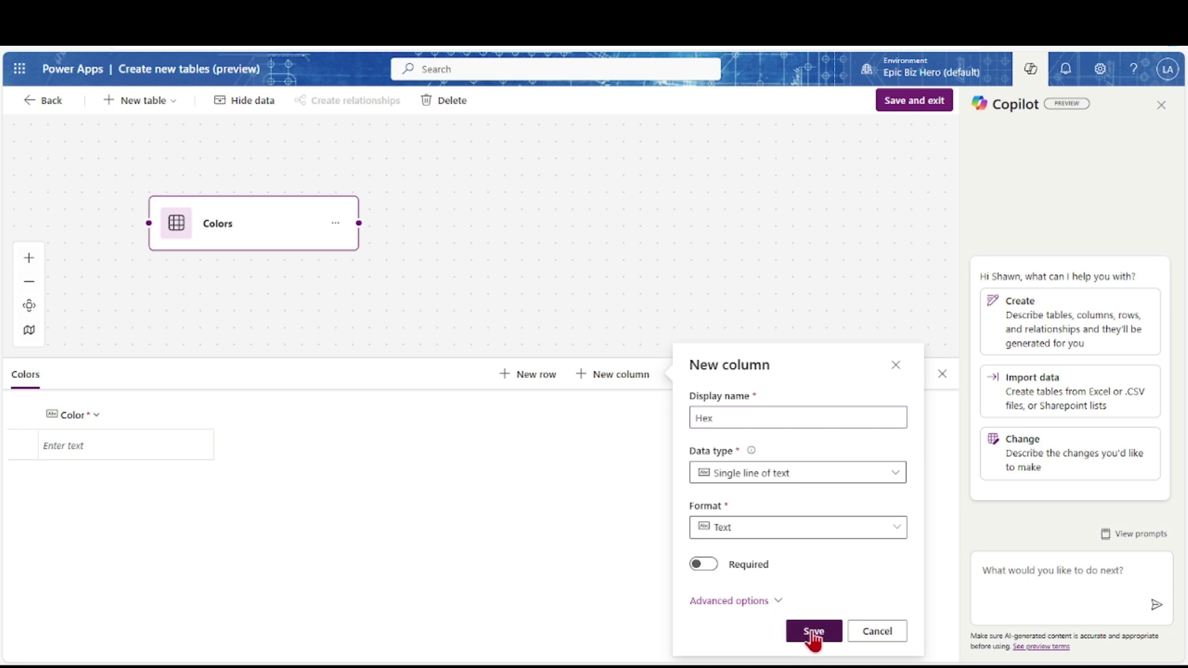
left_click(614, 375)
left_click(714, 420)
type("RGB")
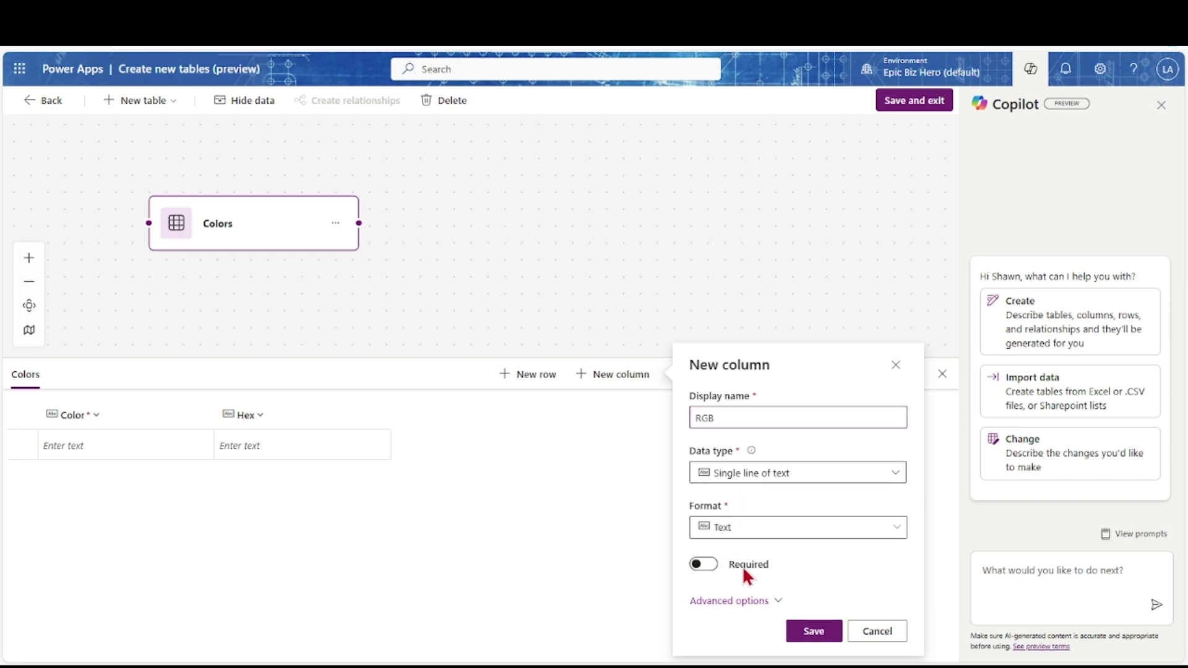
left_click(802, 630)
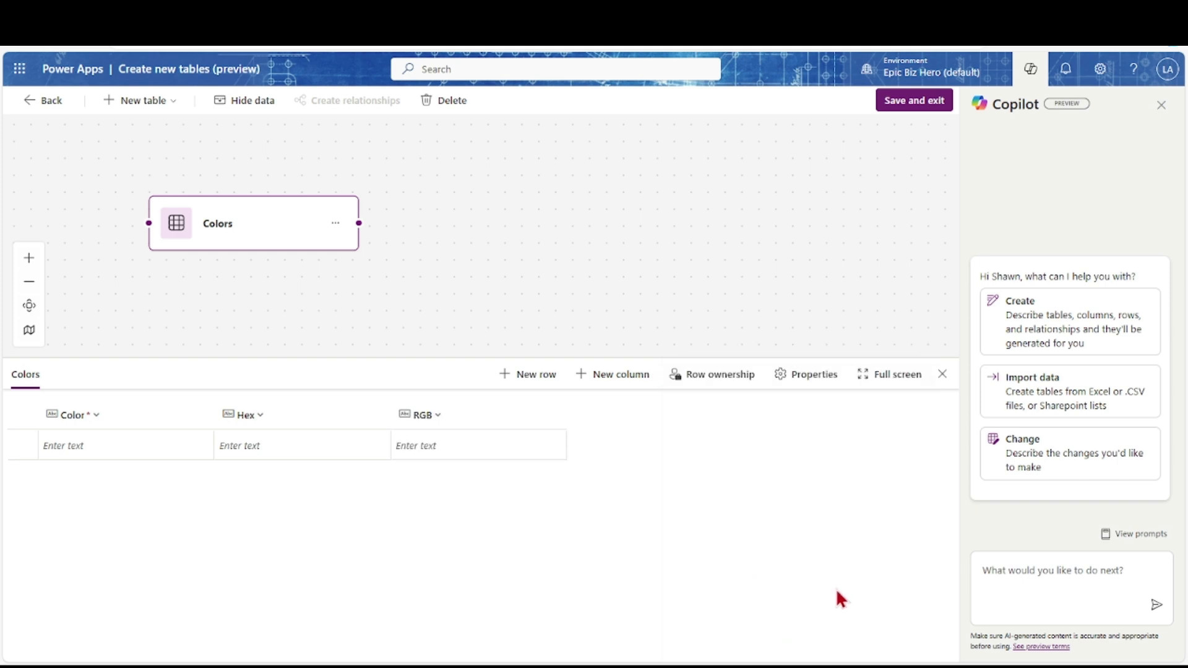
Step: Save the new table, exit the table designer, and open the new Colors table (crdac_colors1)
left_click(918, 102)
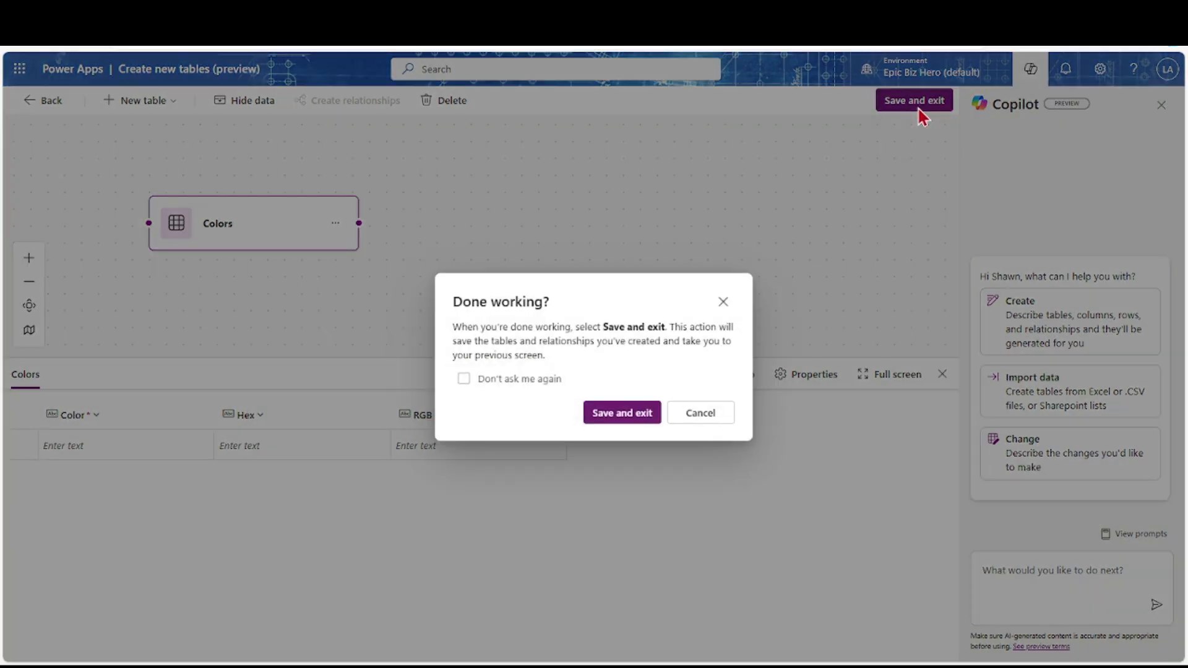
left_click(631, 412)
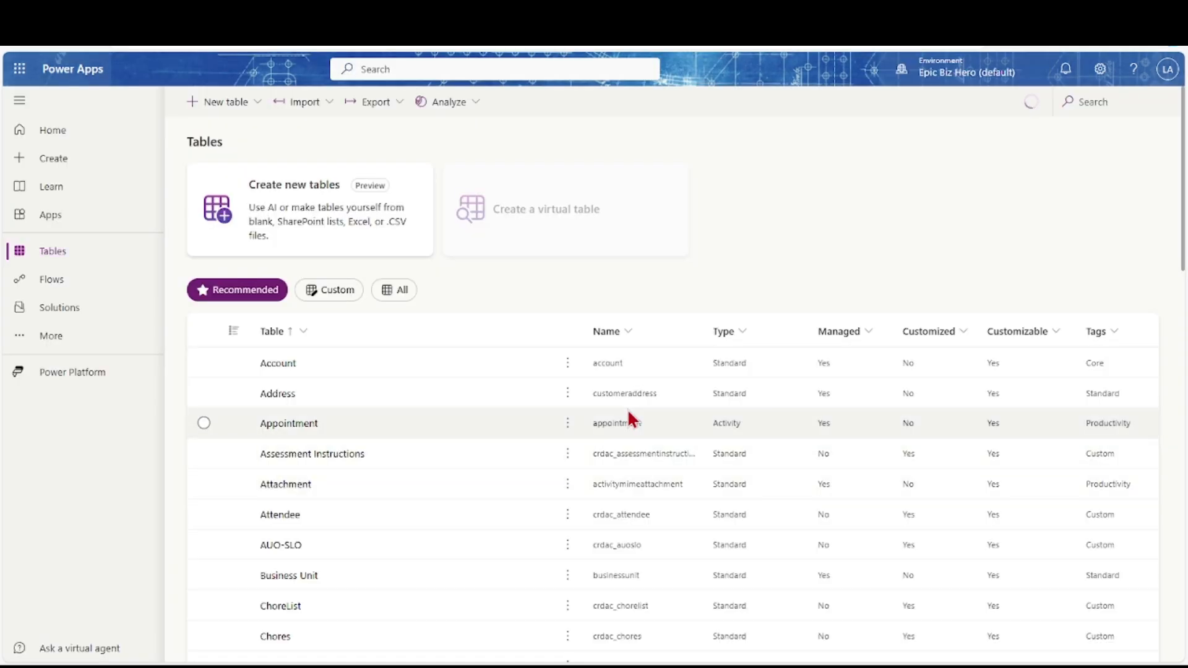
scroll(384, 533, "down", 3)
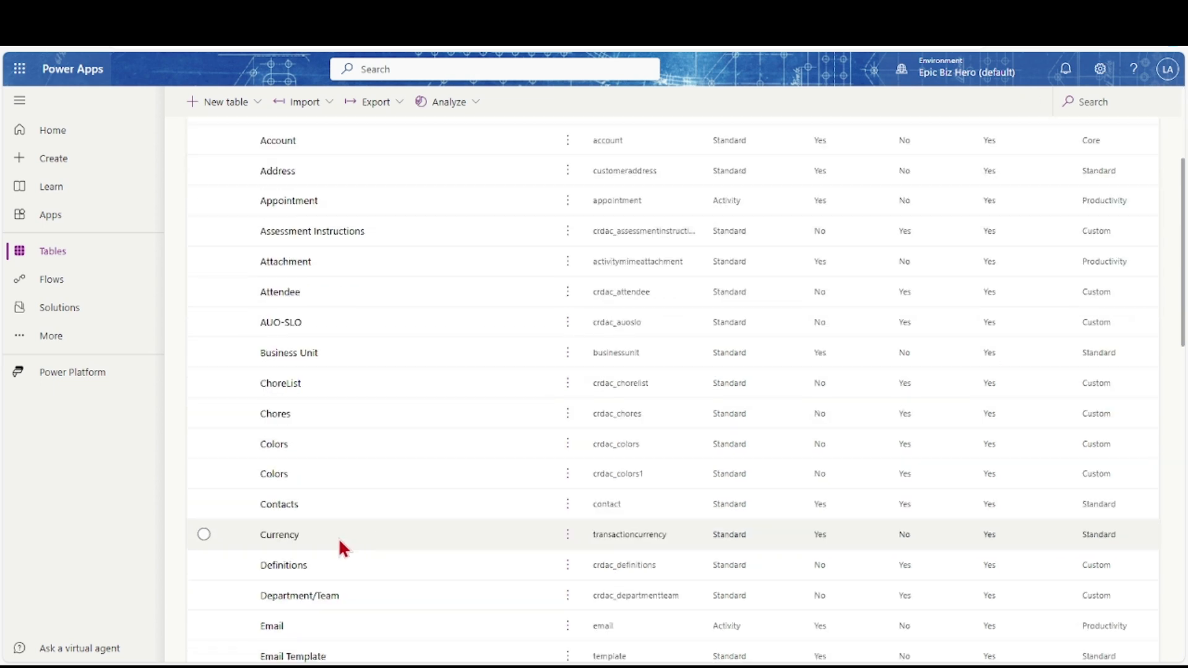
left_click(267, 475)
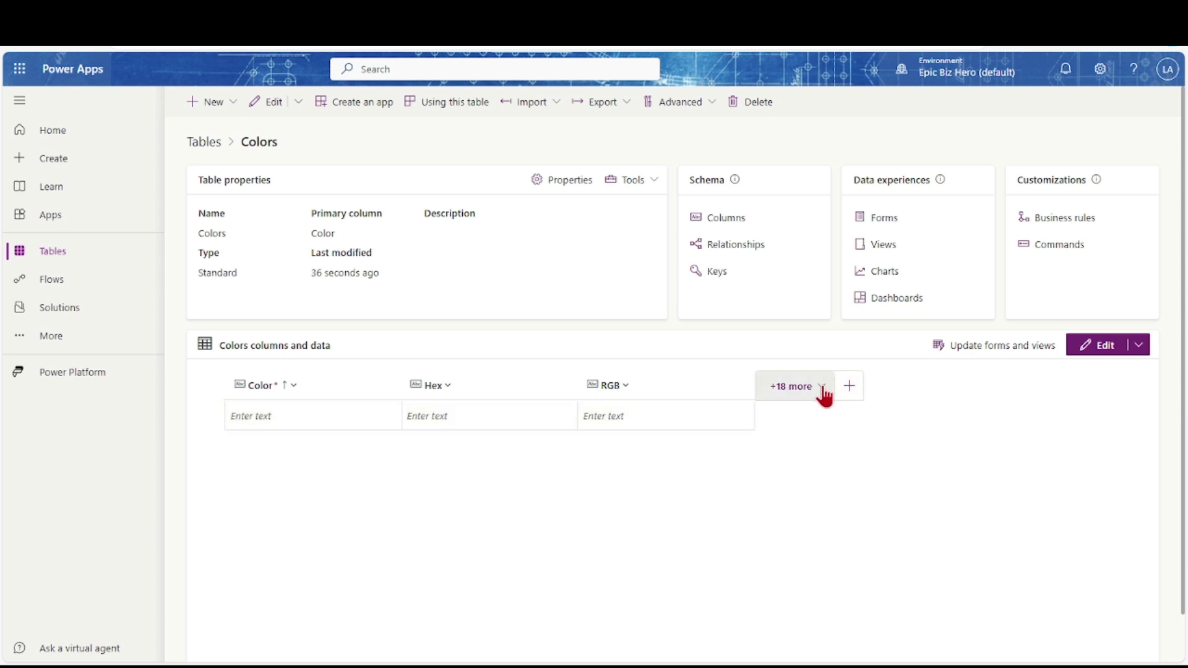
Step: Look through the list of additional columns available in the Colors table and close it
left_click(823, 388)
scroll(907, 520, "down", 5)
scroll(907, 520, "down", 5)
left_click(1027, 634)
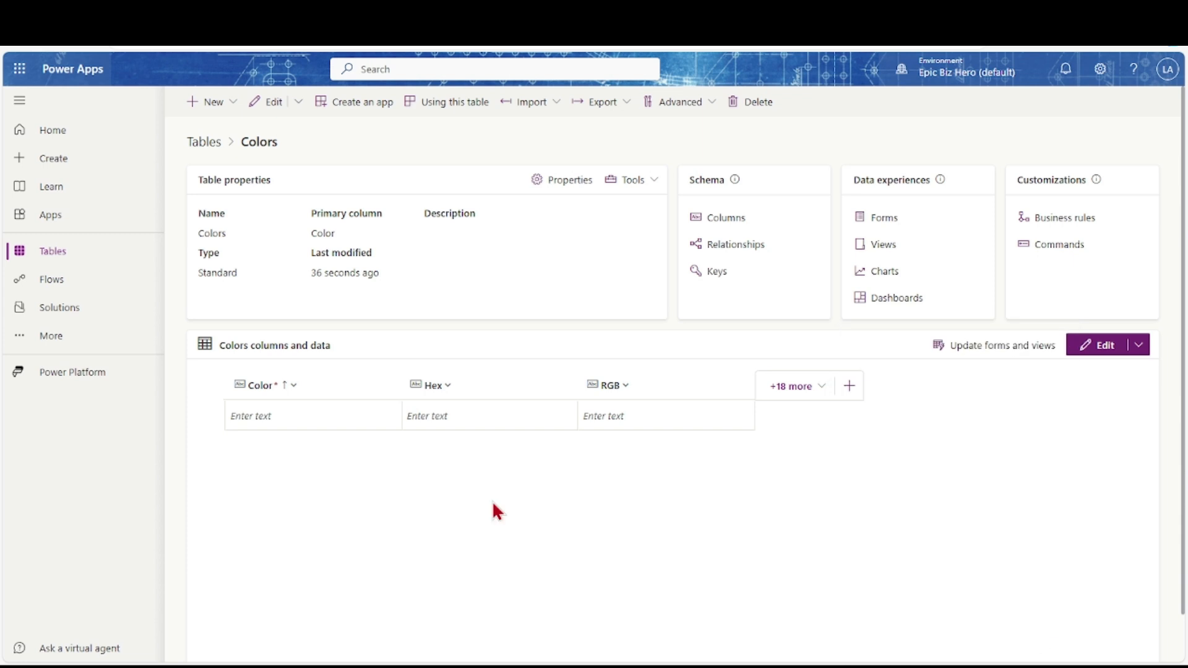
Step: Enter Blue as the color name in the first row of the Colors table
left_click(301, 422)
type("Blue")
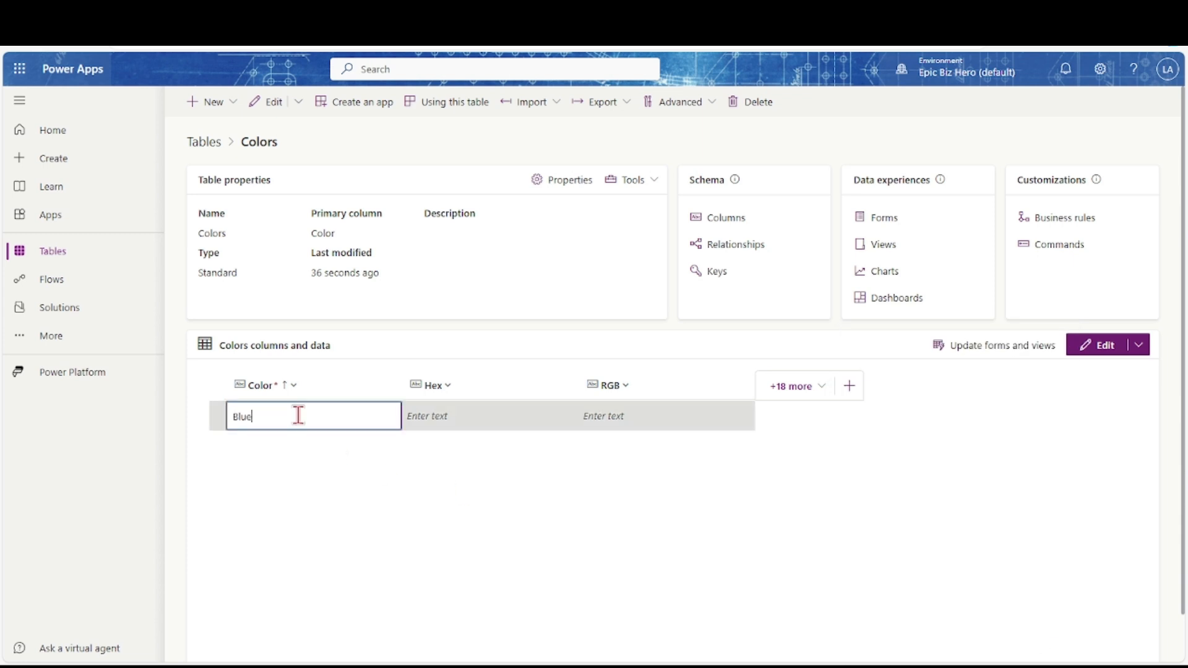
left_click(424, 415)
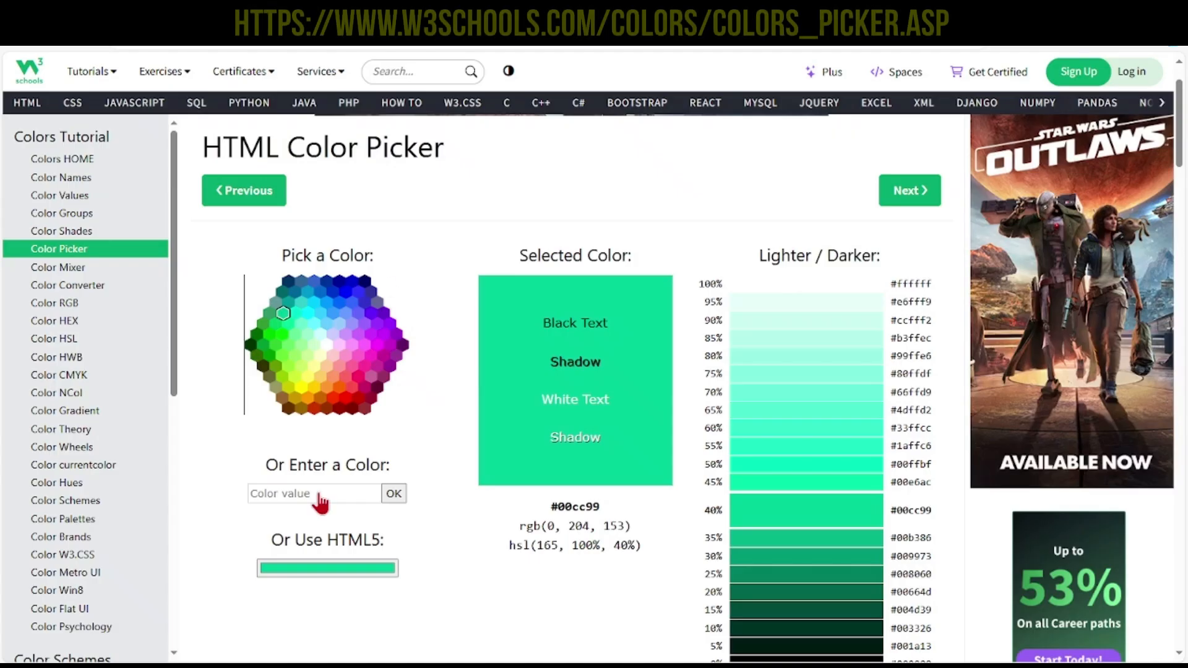
Step: Look up the color codes for blue in the W3Schools HTML Color Picker
left_click(304, 493)
type("blue")
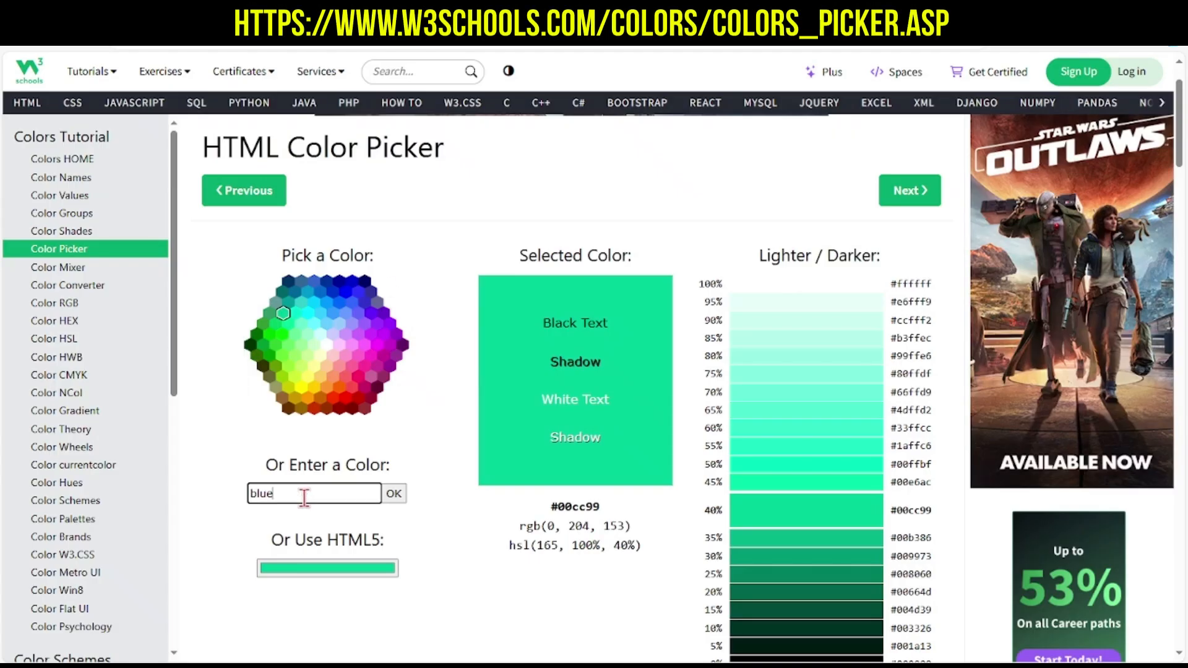
key("Return")
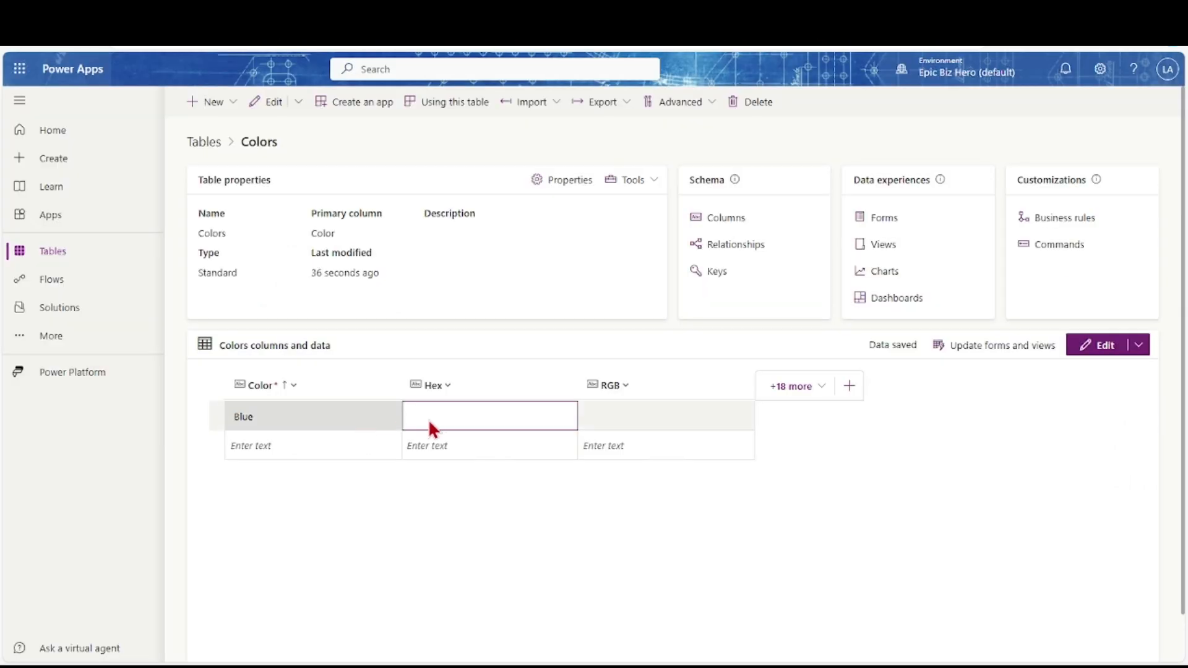
Step: Complete the Blue row in Power Apps with hex value #0000FF and RGB value 0, 0, 255
type("#0000FF")
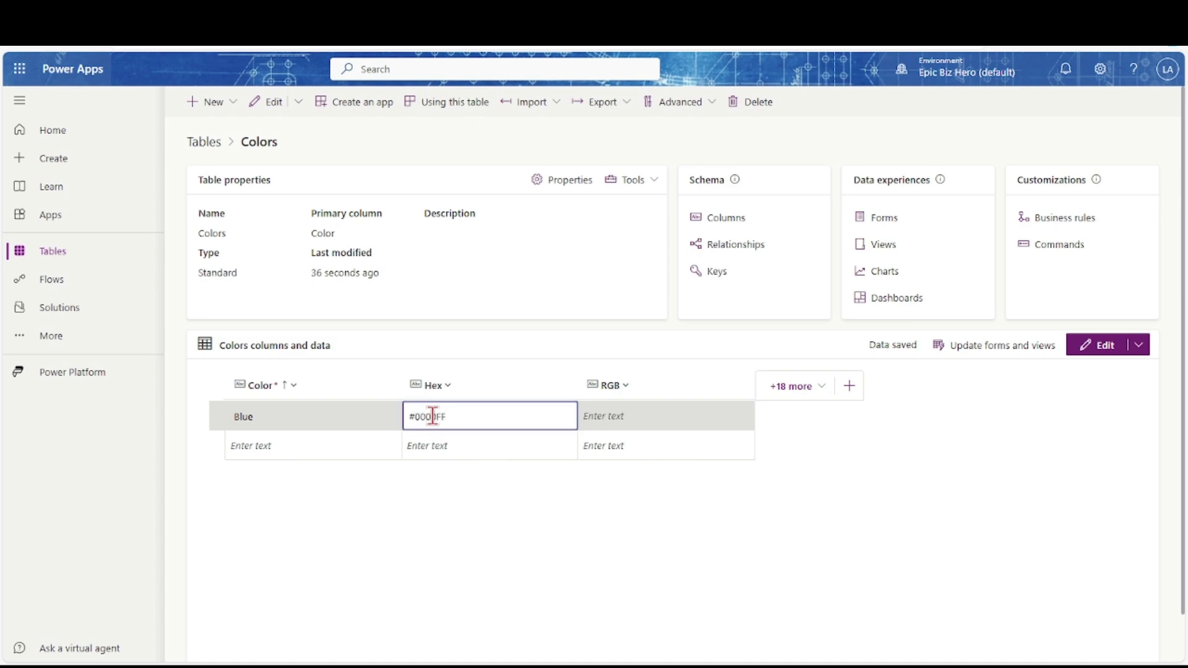
left_click(620, 422)
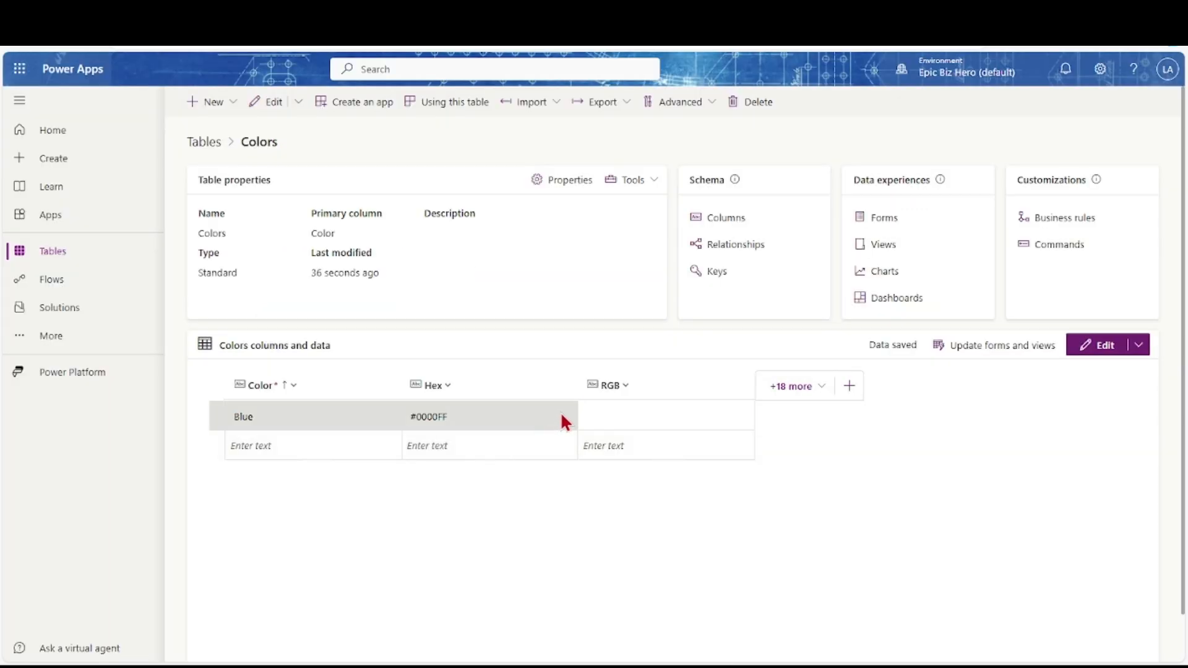
left_click(597, 413)
type("0,")
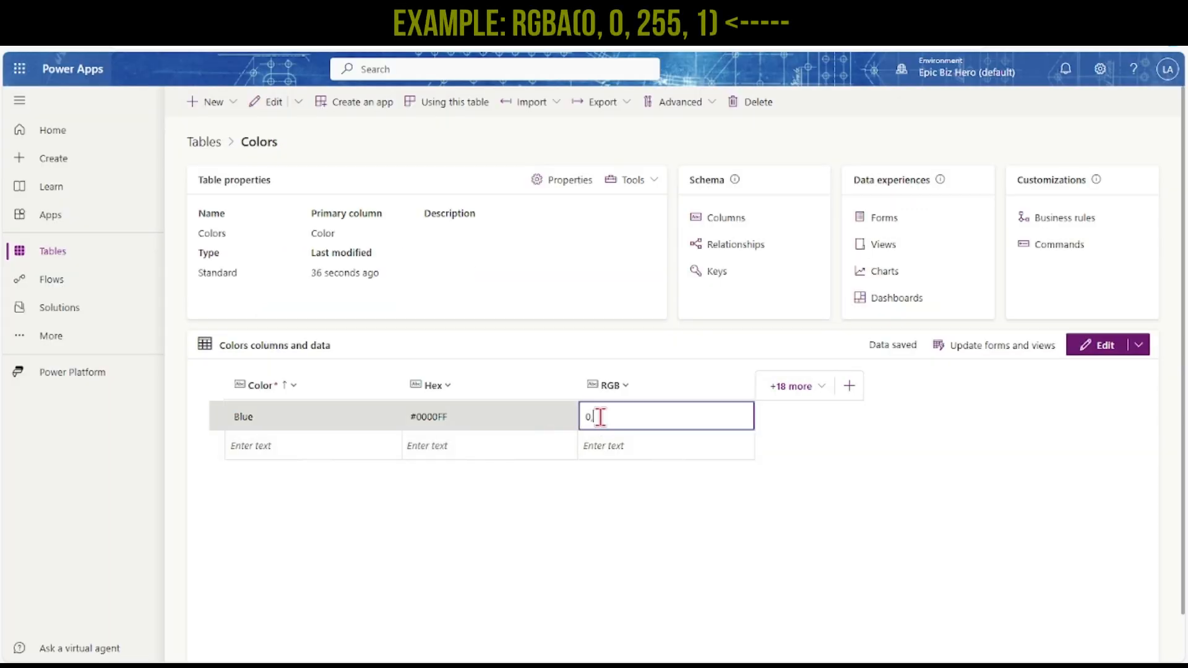
type(" 0, 255")
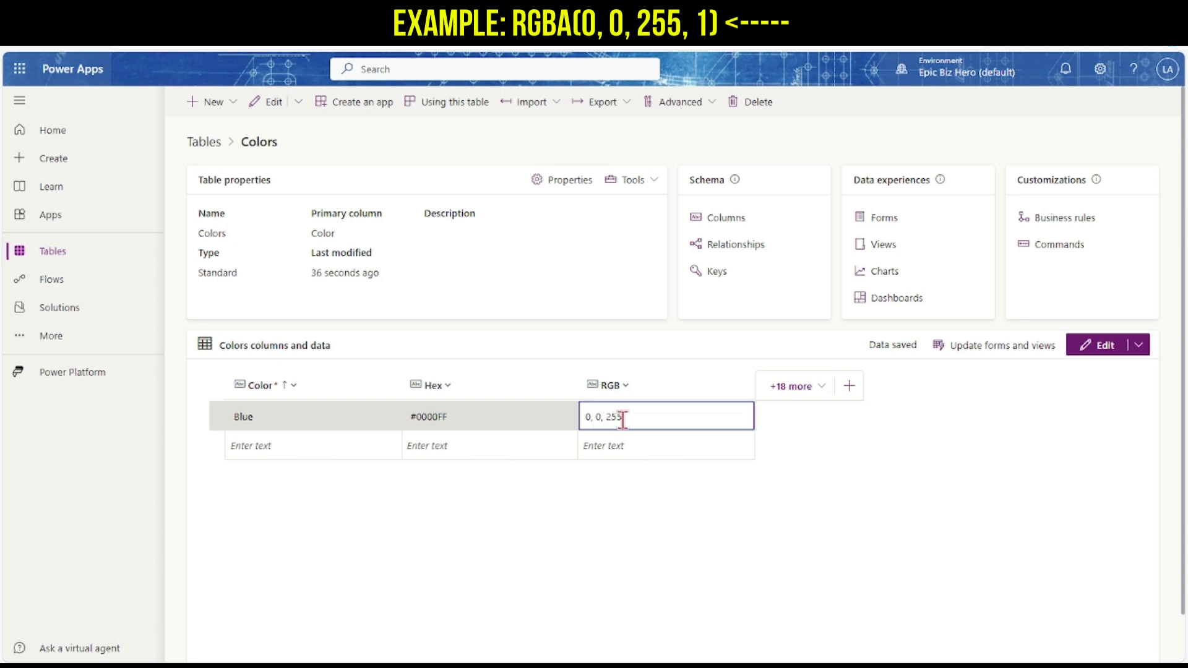
left_click(292, 447)
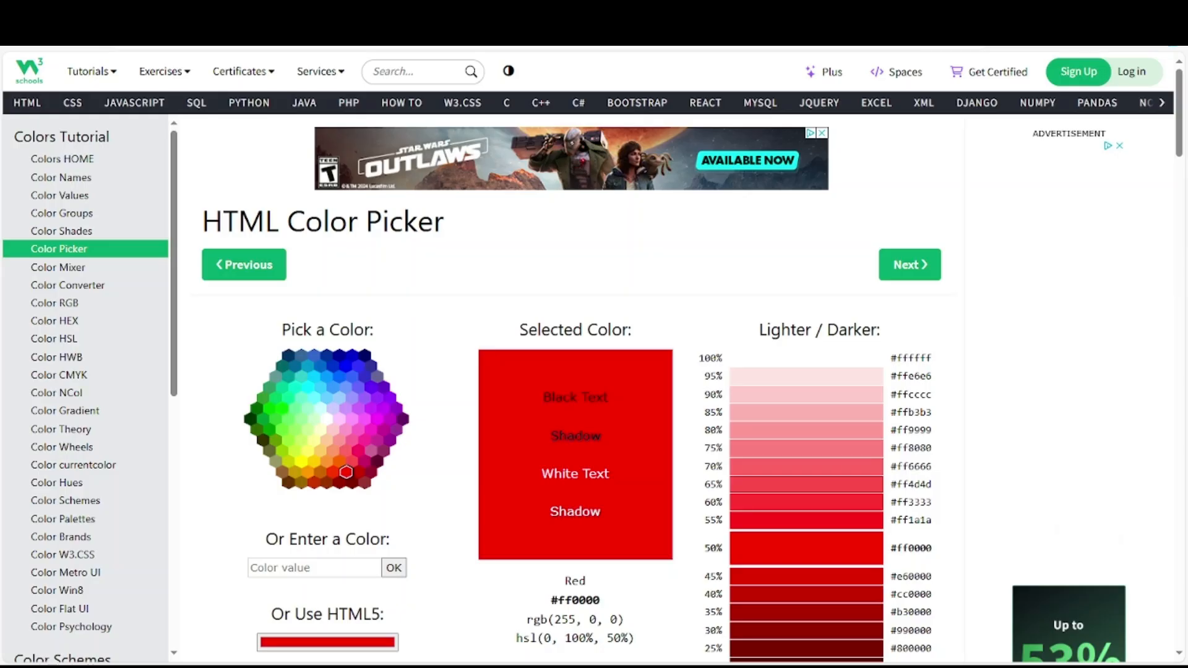
Step: Try red, yellow, pink, blue and green shades in the W3Schools HTML Color Picker to examine their hex and RGB codes
left_click(817, 503)
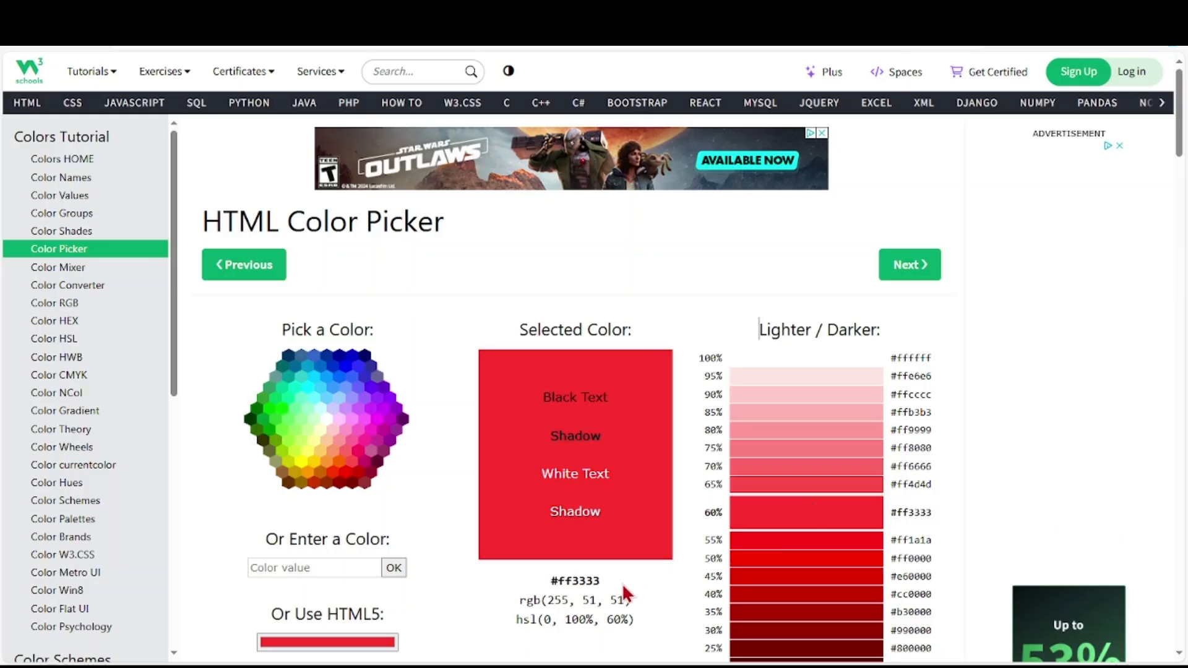
left_click(299, 470)
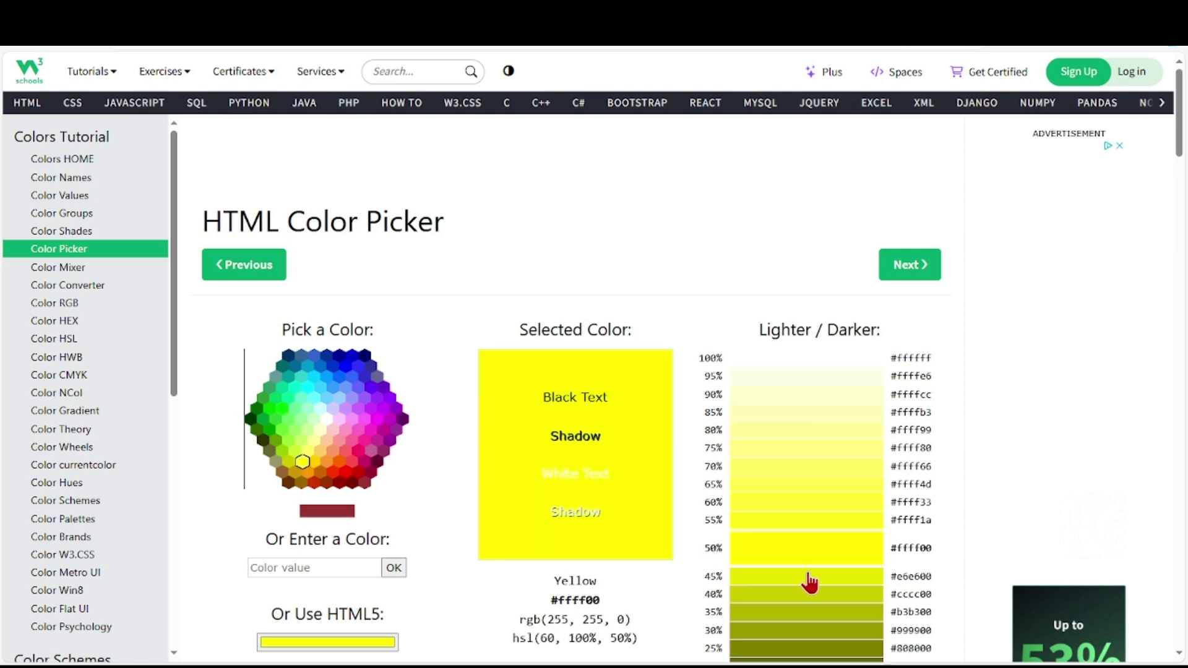
scroll(807, 581, "down", 1)
left_click(801, 604)
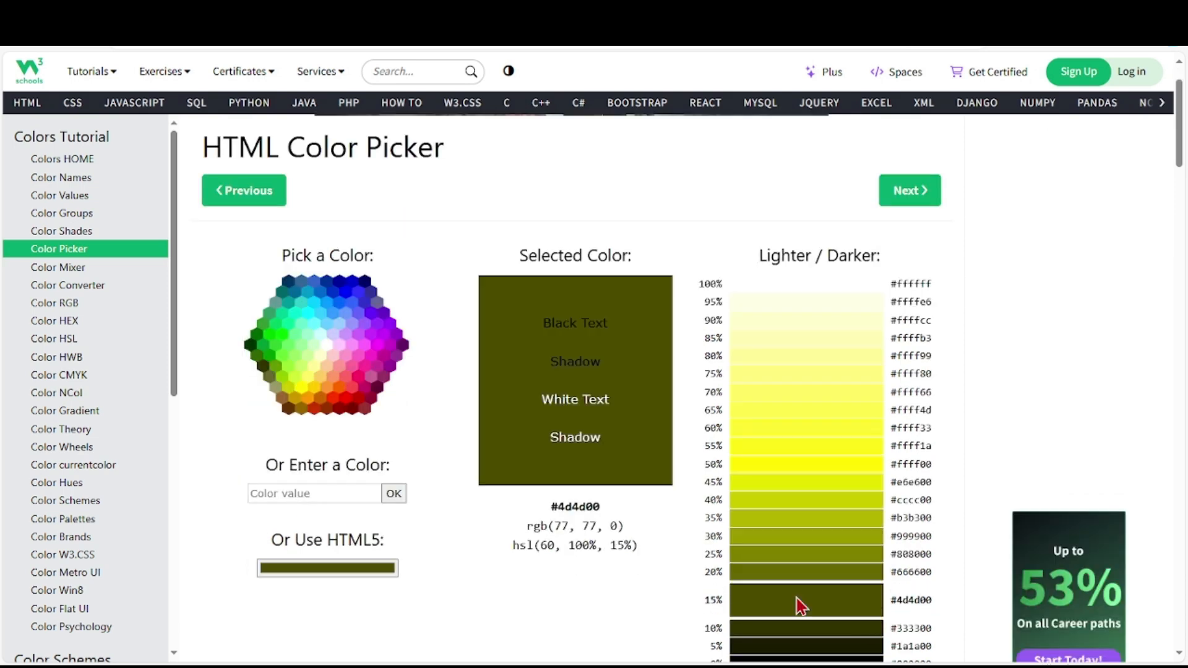
left_click(359, 355)
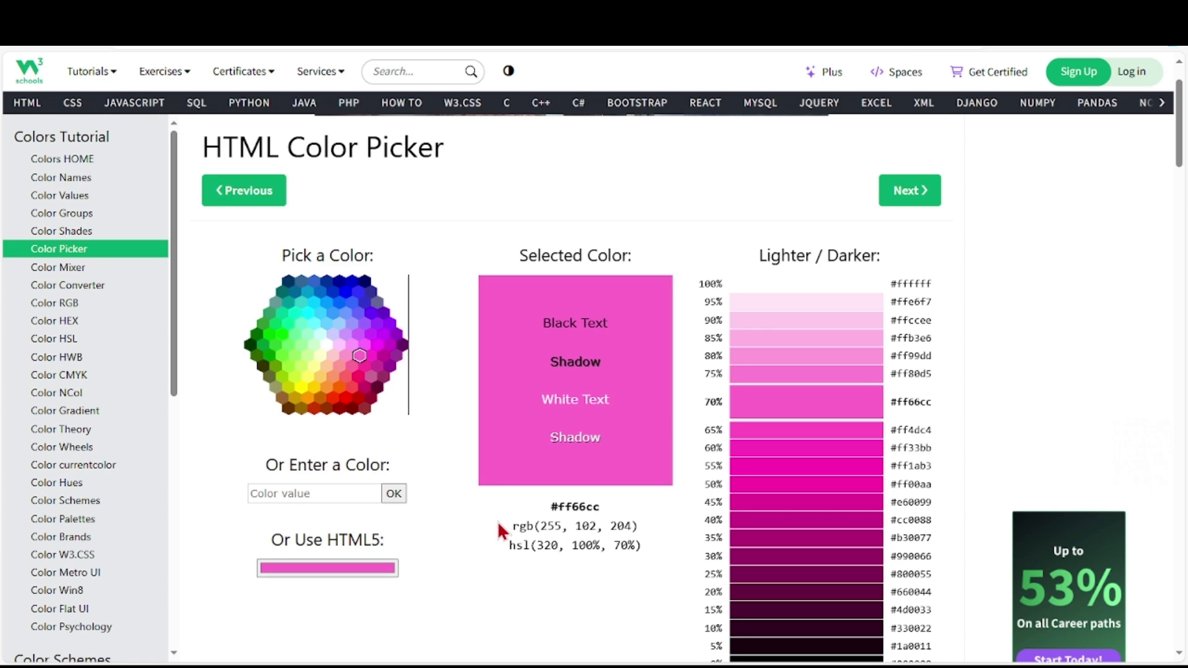
left_click(341, 303)
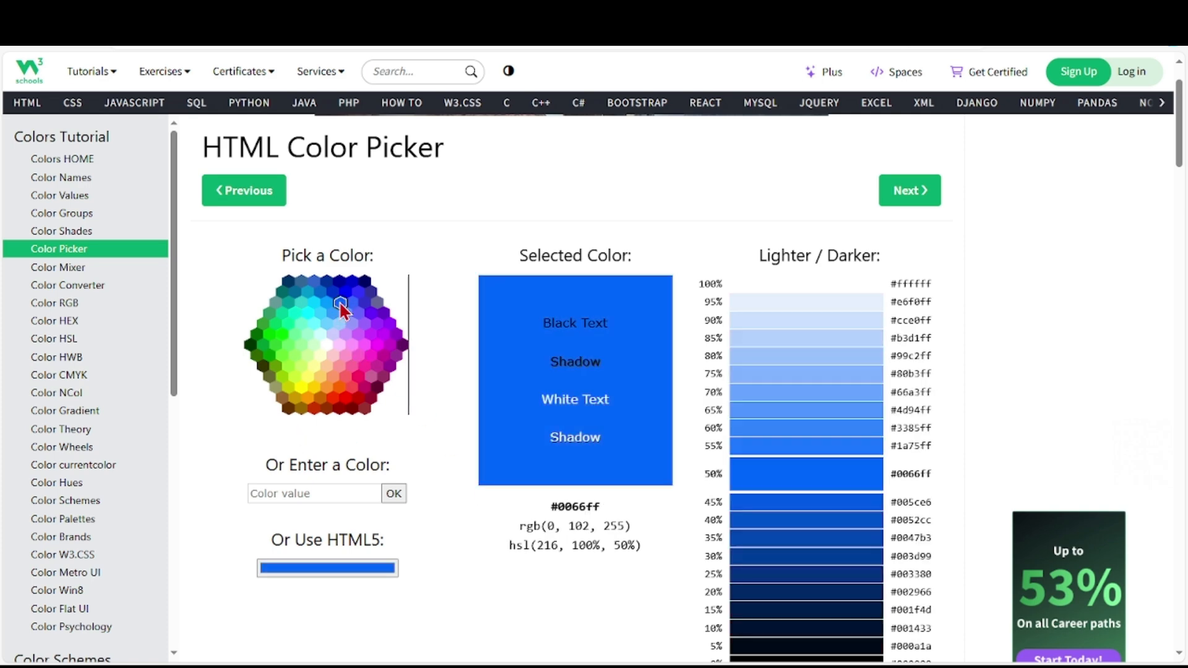
left_click(288, 317)
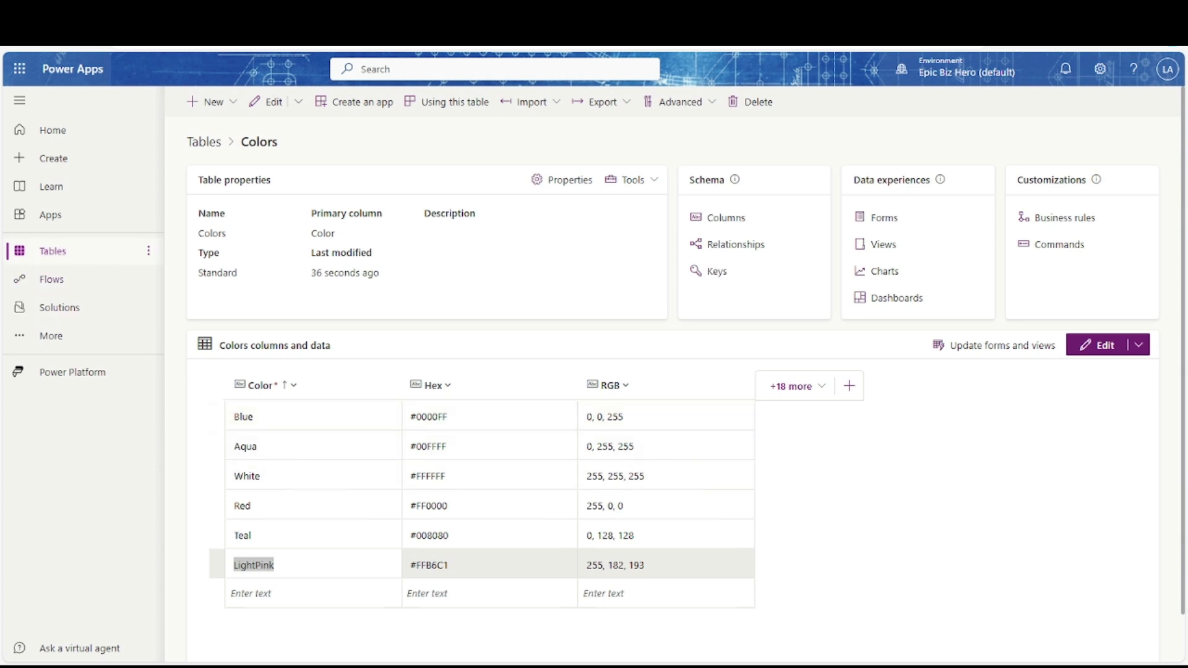
Step: Return to the list of Power Apps tables and open the Contacts table
left_click(61, 259)
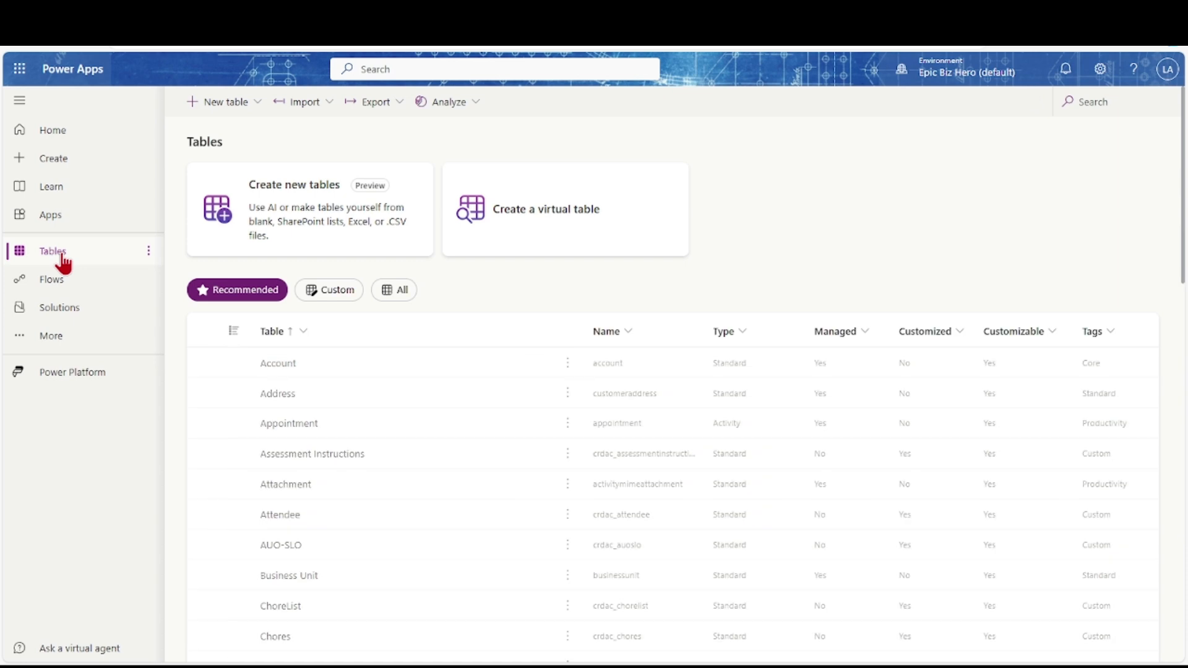
scroll(224, 416, "down", 1)
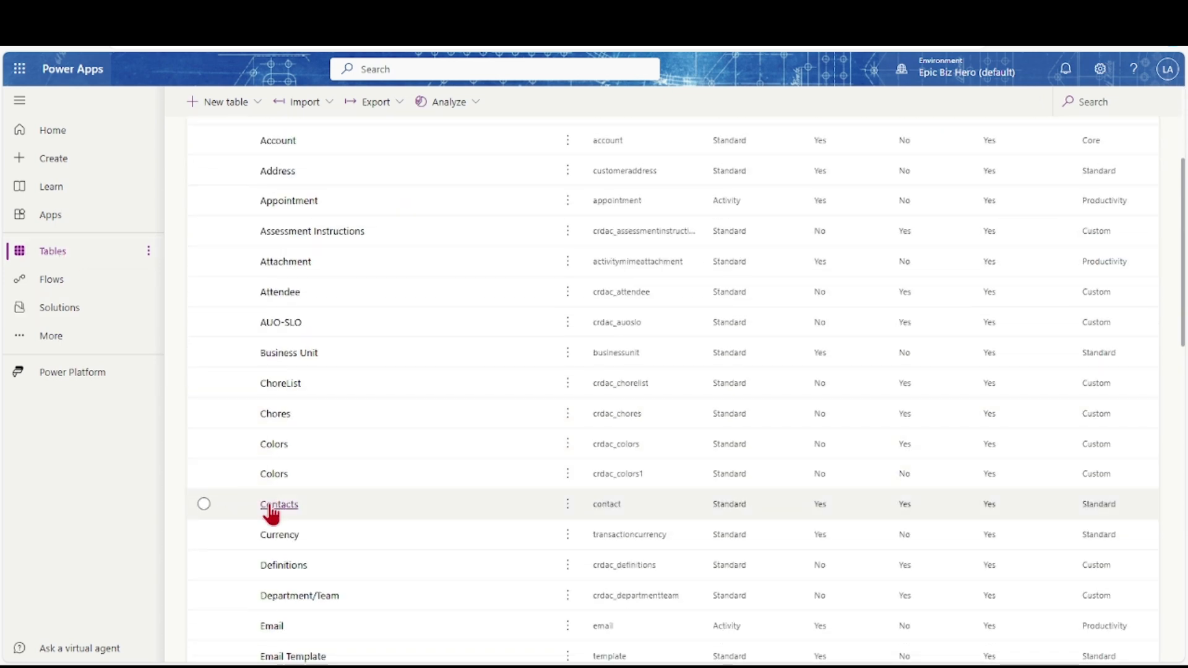
left_click(273, 505)
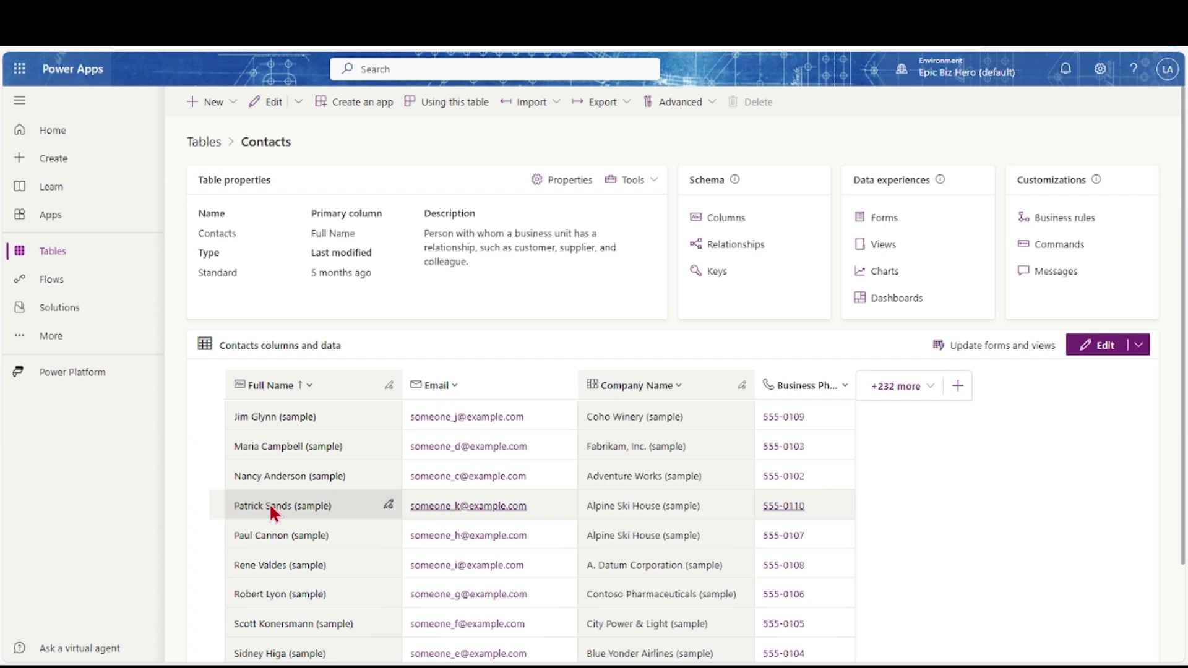
Step: Browse the Contacts table's existing columns and search them for Bride and Groom
left_click(892, 391)
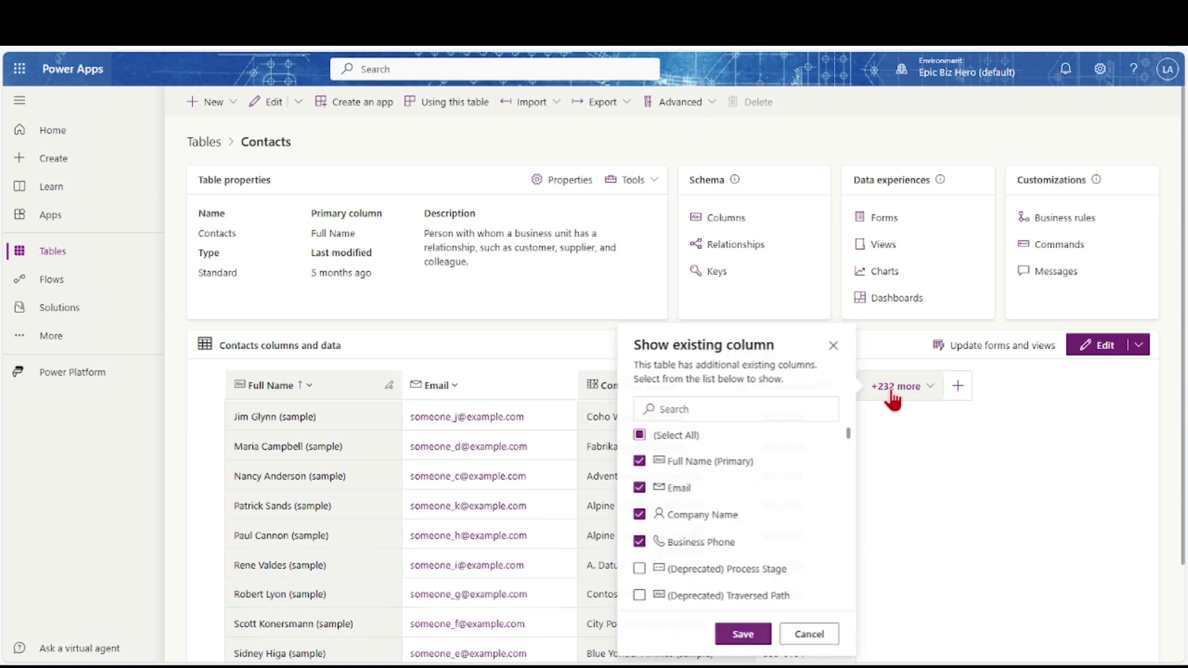
scroll(657, 563, "down", 2)
scroll(655, 558, "down", 2)
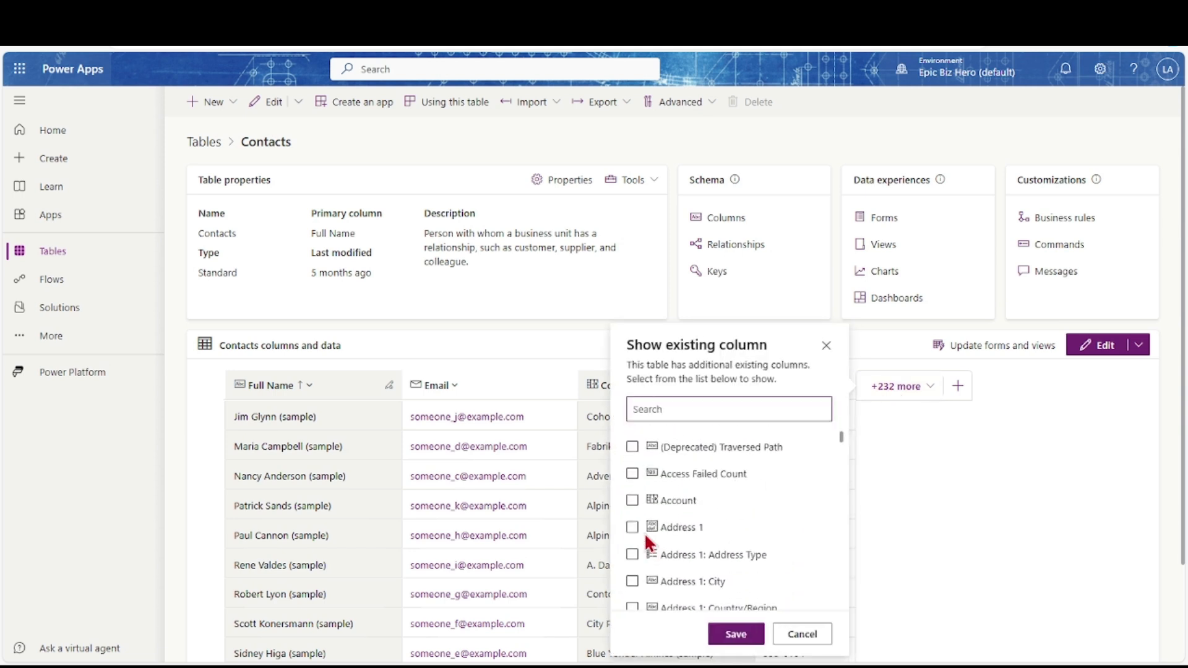
scroll(686, 536, "down", 2)
scroll(685, 537, "down", 4)
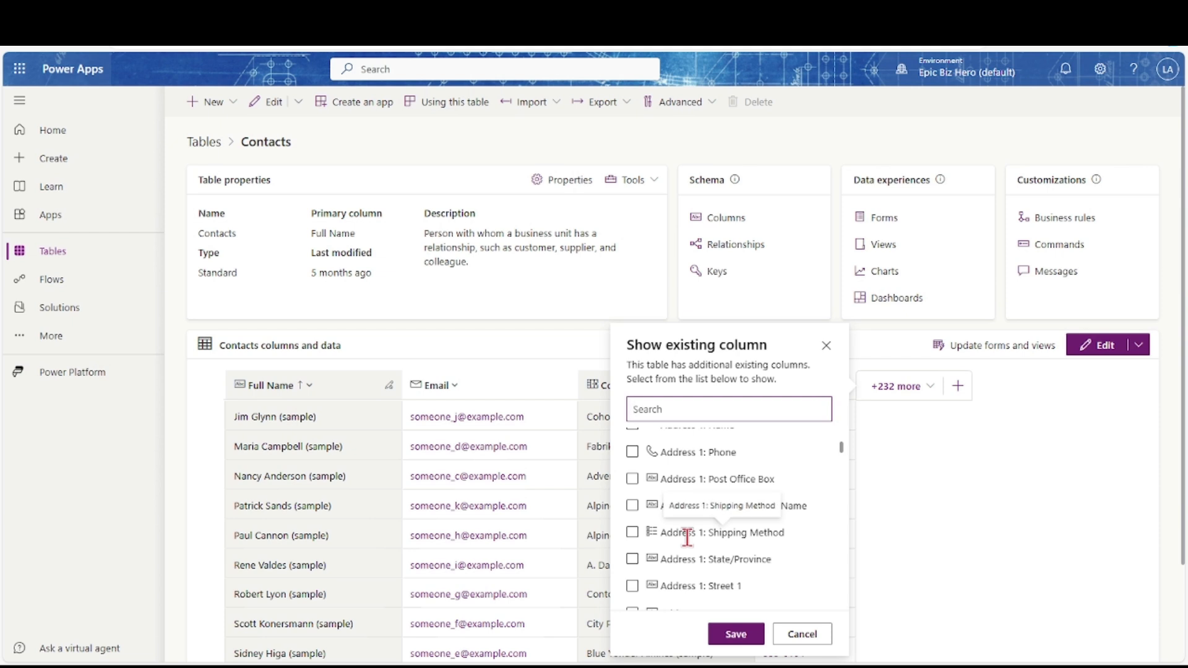
type("Bride")
key("BackSpace")
key("BackSpace")
type("Groom")
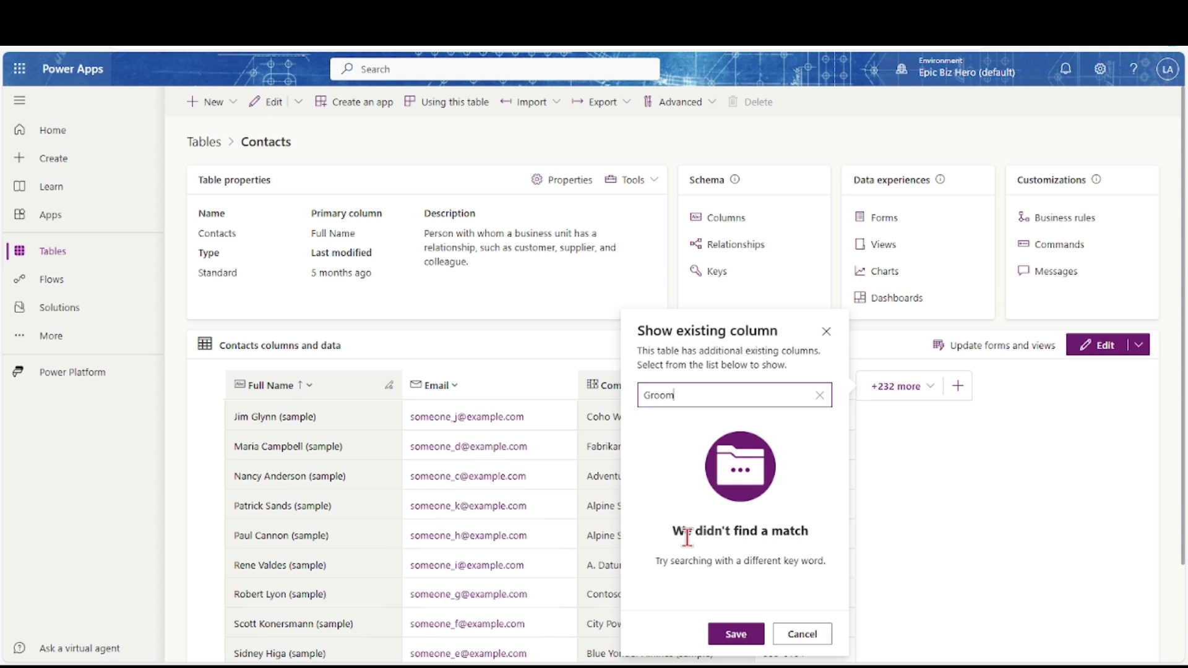
Step: Search the existing columns for "Wedding D", and clear the search
key("BackSpace")
key("BackSpace")
key("BackSpace")
key("BackSpace")
key("BackSpace")
type("Wedding D")
key("BackSpace")
key("BackSpace")
key("BackSpace")
key("BackSpace")
key("BackSpace")
key("BackSpace")
key("BackSpace")
key("BackSpace")
key("BackSpace")
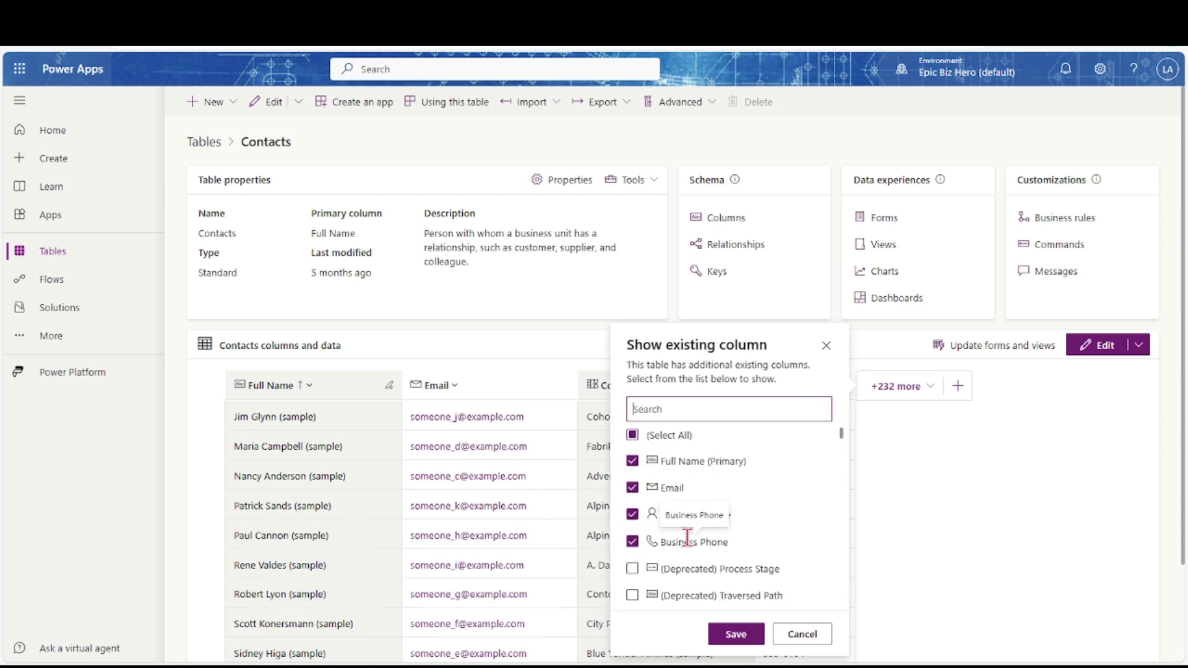
Step: Search the existing columns for Photographer, and close the column list without changing the selection
type("Photographer")
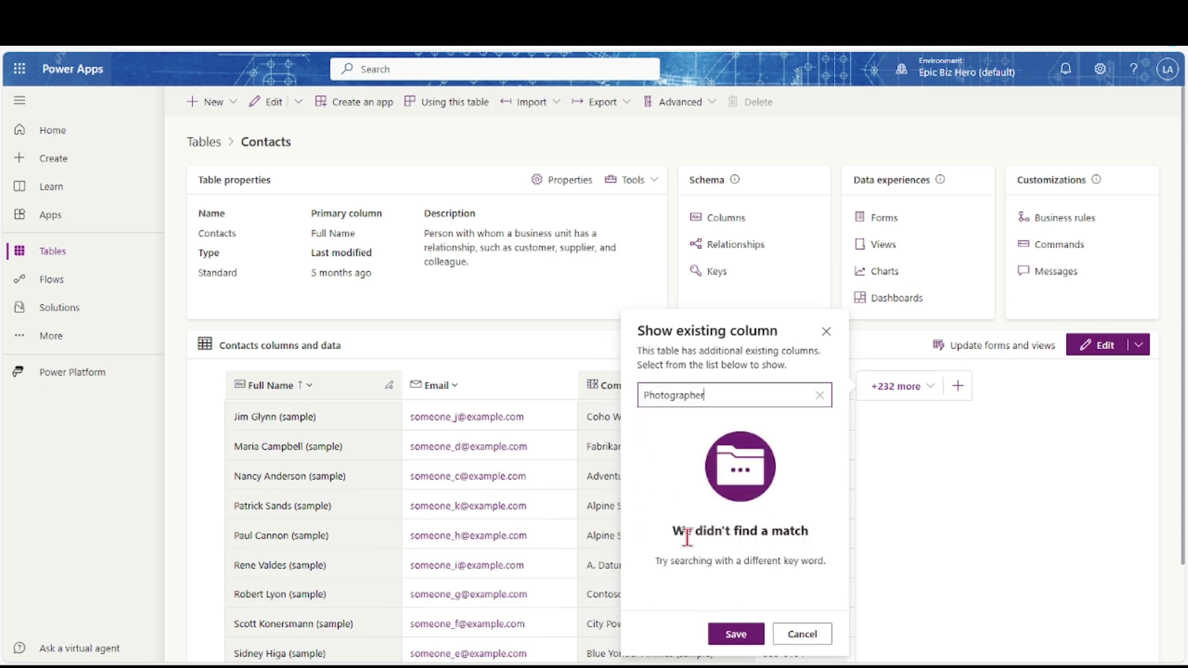
key("BackSpace")
key("BackSpace")
key("BackSpace")
key("BackSpace")
key("BackSpace")
key("BackSpace")
key("BackSpace")
key("BackSpace")
key("BackSpace")
key("BackSpace")
key("BackSpace")
key("BackSpace")
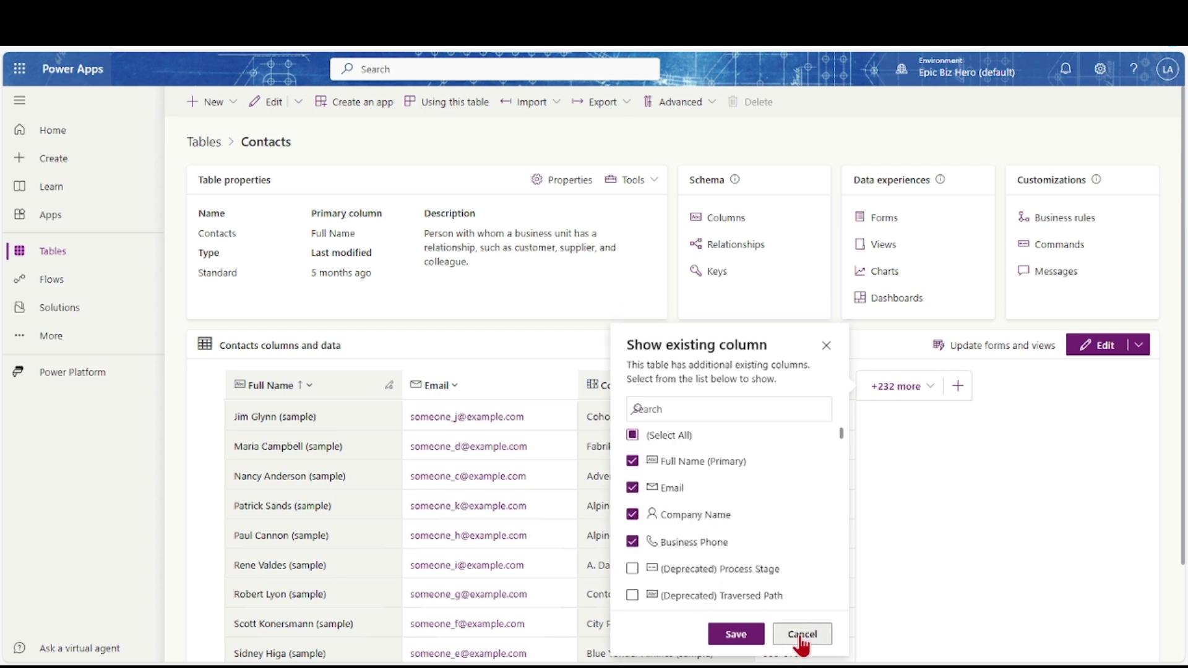
left_click(802, 634)
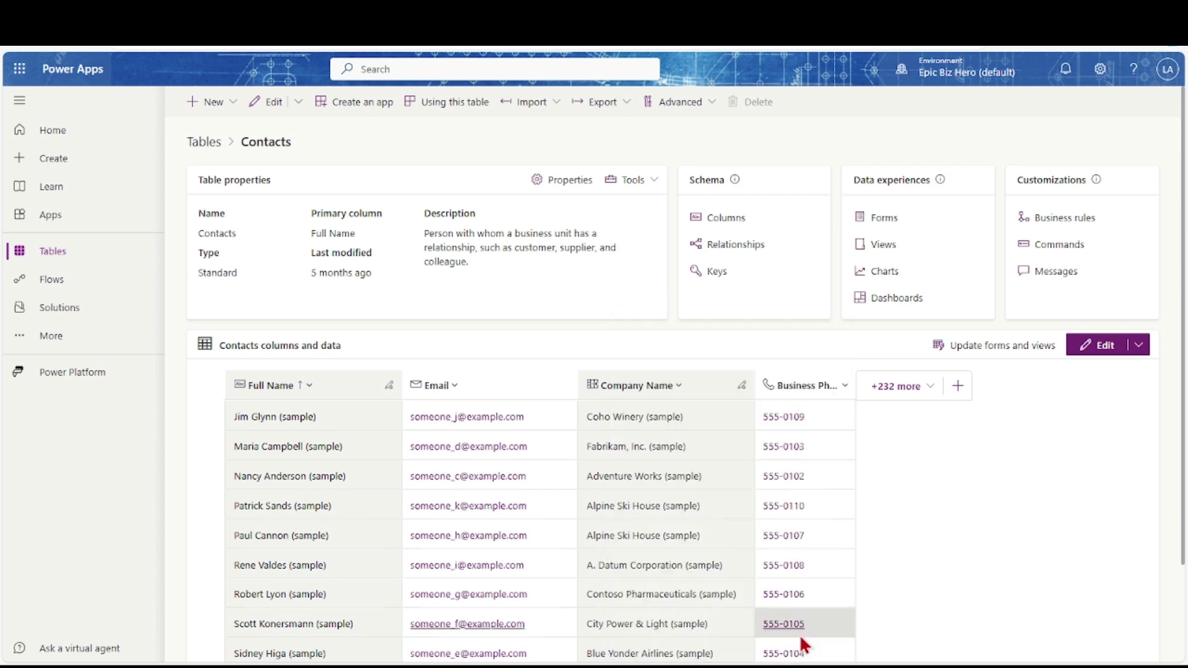
Step: Start editing the Contacts table and add a new column named Bride or Groom with data type Choice
left_click(1095, 347)
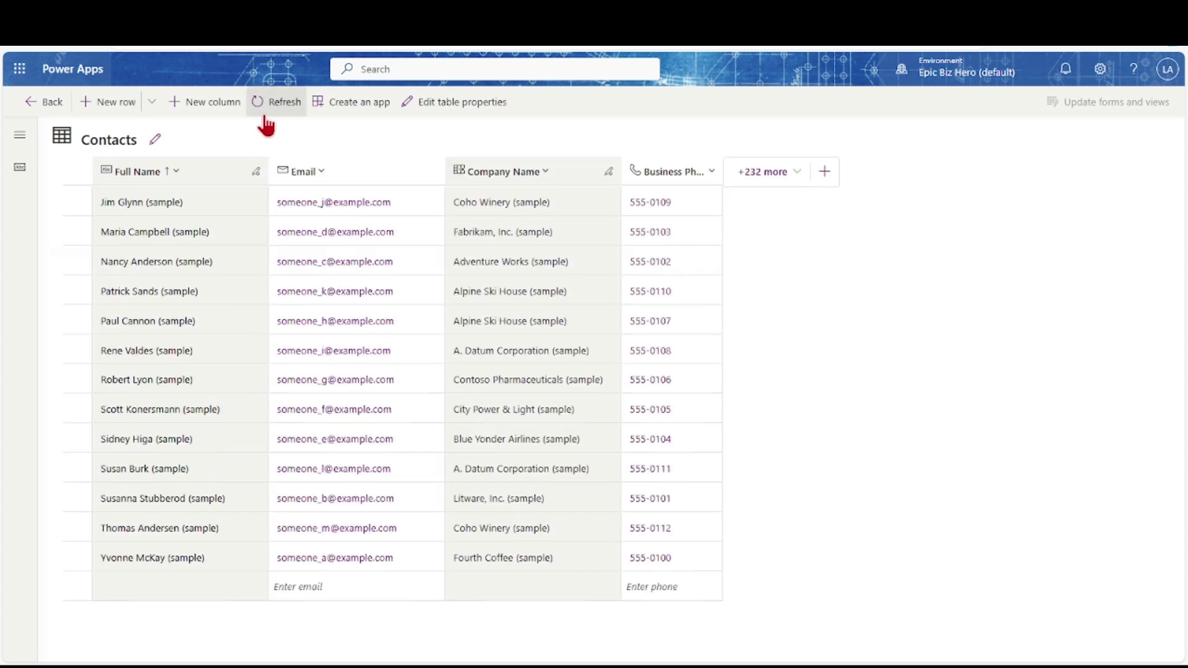
left_click(212, 104)
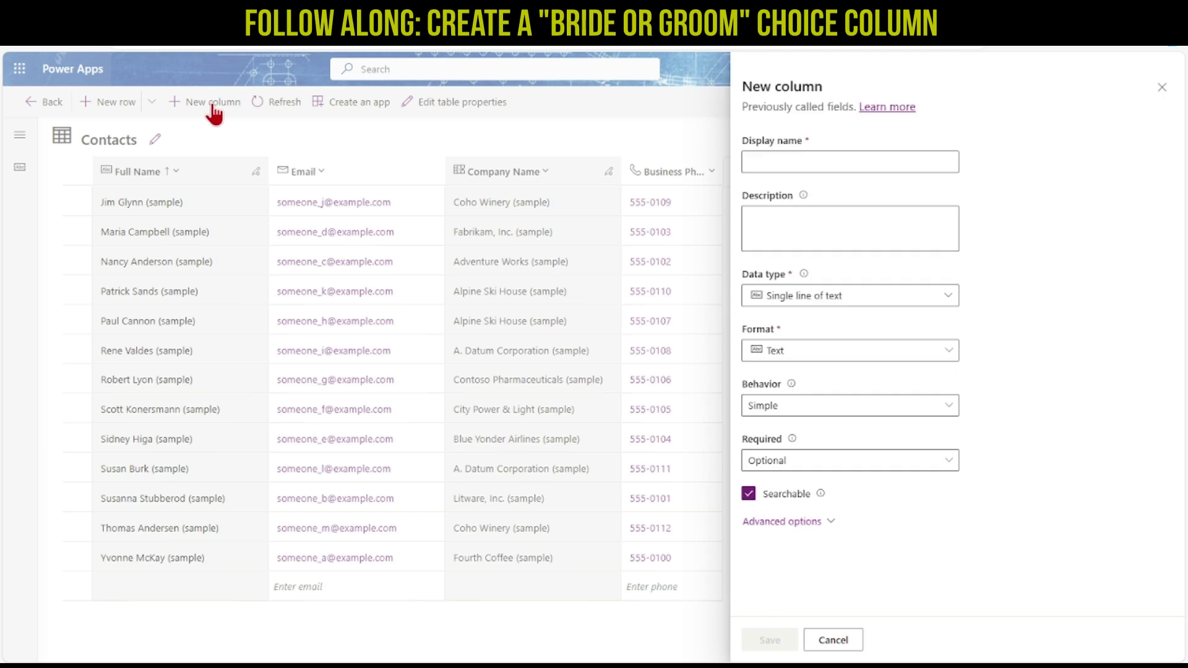
left_click(826, 162)
type("Bride or Groom")
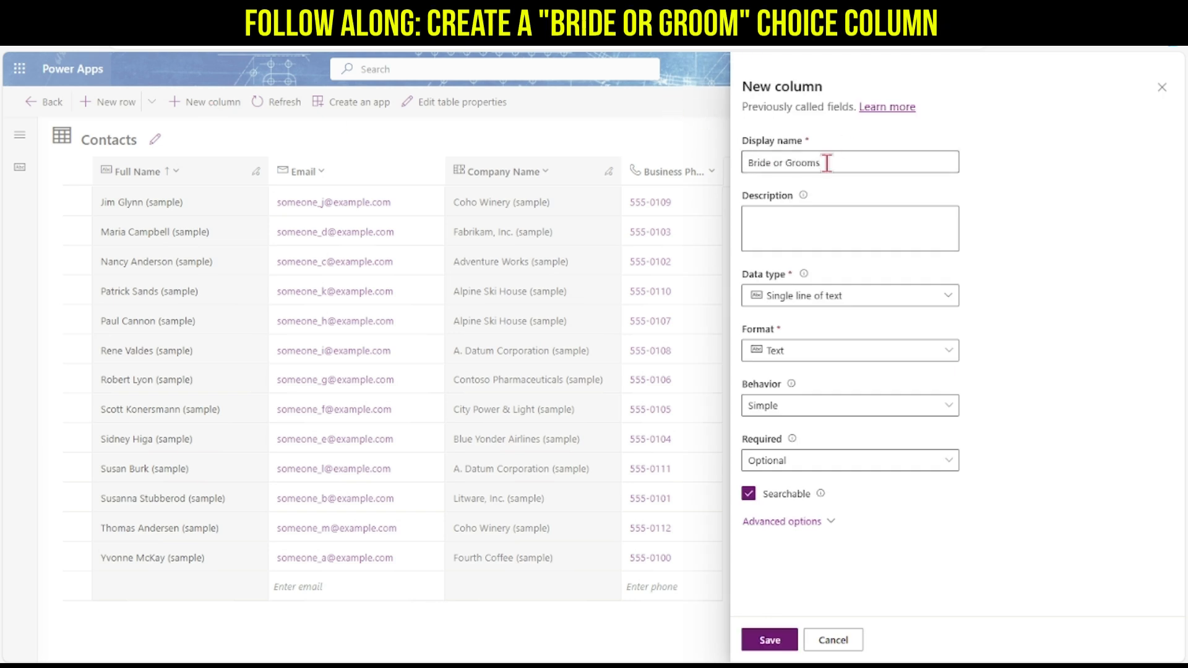
left_click(948, 296)
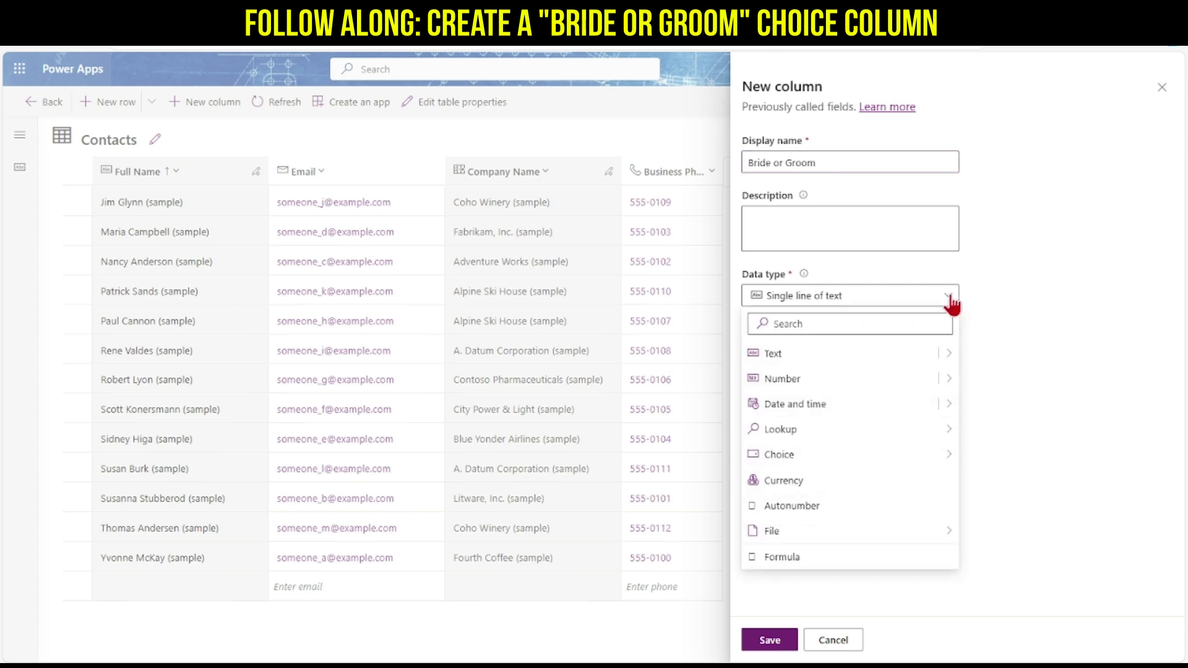
mouse_move(787, 456)
left_click(993, 456)
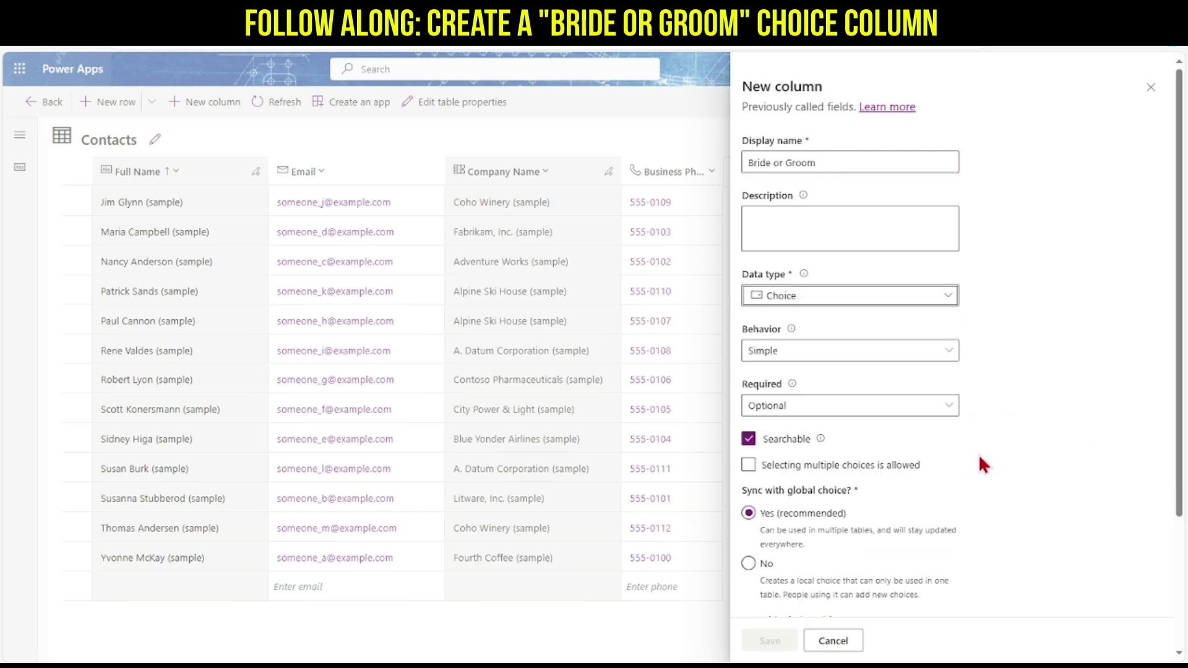
Step: Try Business required for the Bride or Groom column with Simple behavior, and set it back to Optional
left_click(946, 354)
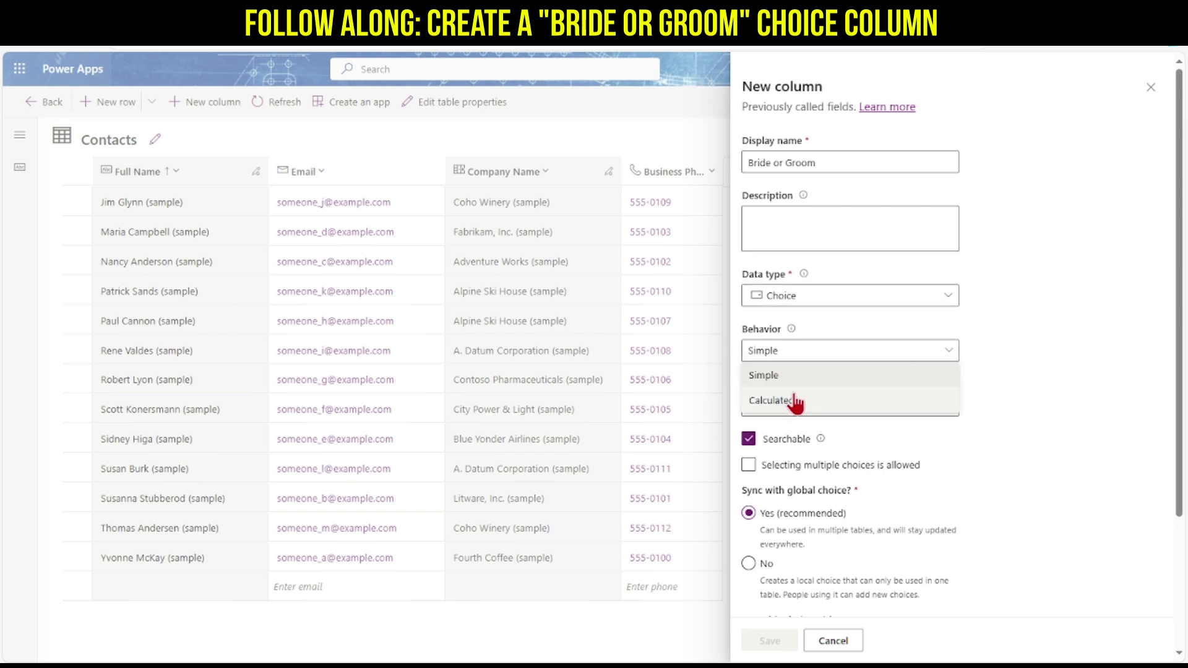
left_click(789, 377)
left_click(951, 413)
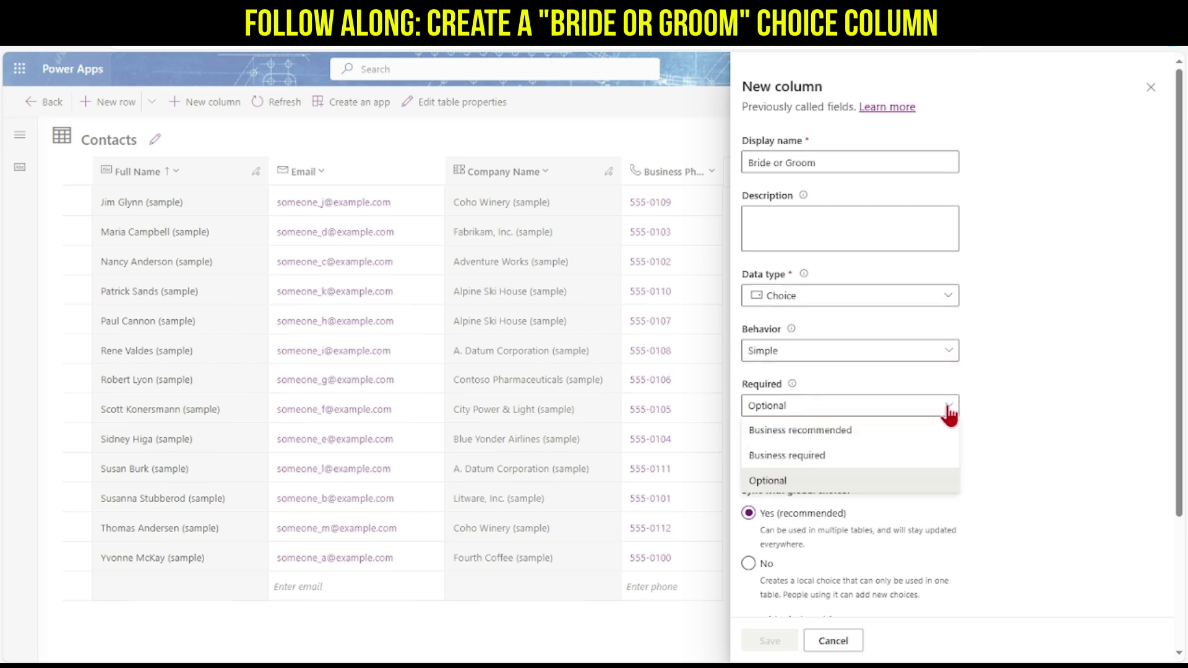
left_click(815, 456)
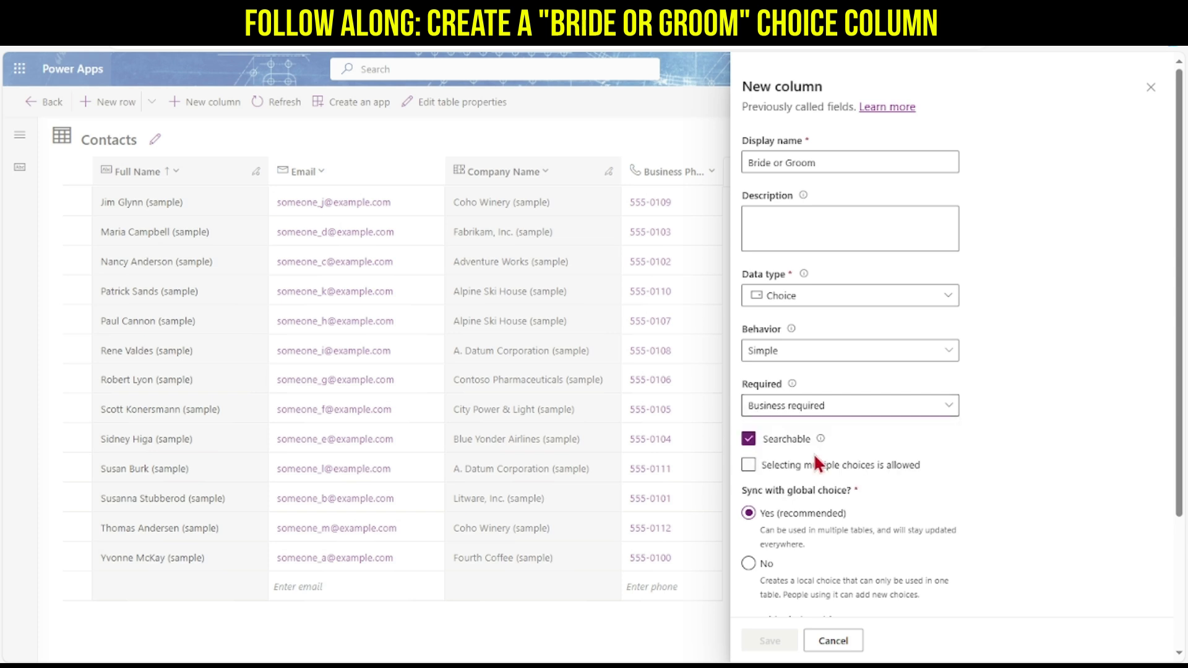
left_click(878, 406)
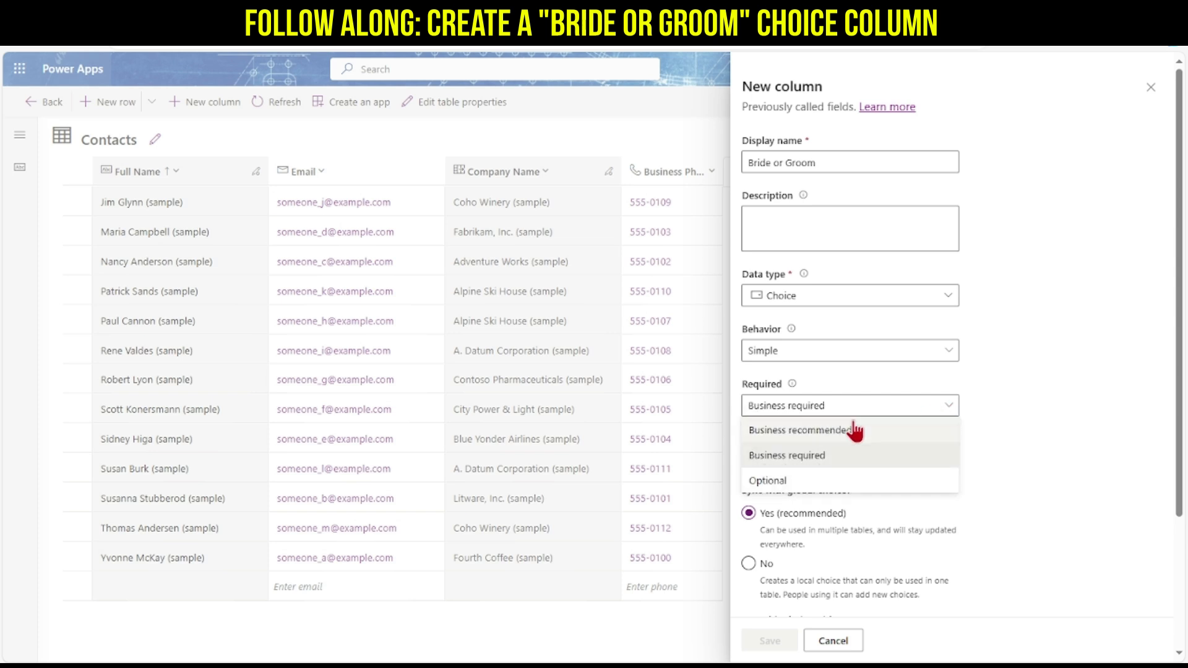
left_click(785, 482)
Step: Create and save a new global choice with the display name Bride and the labels Bride and Groom
scroll(889, 479, "down", 1)
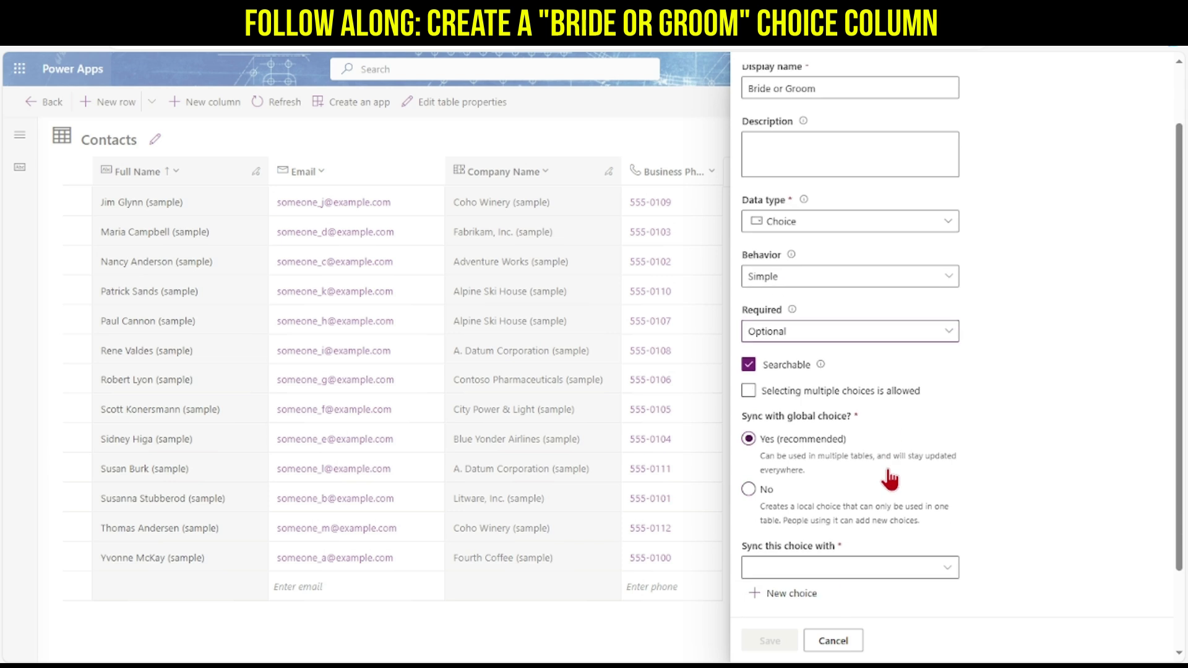
scroll(889, 479, "down", 2)
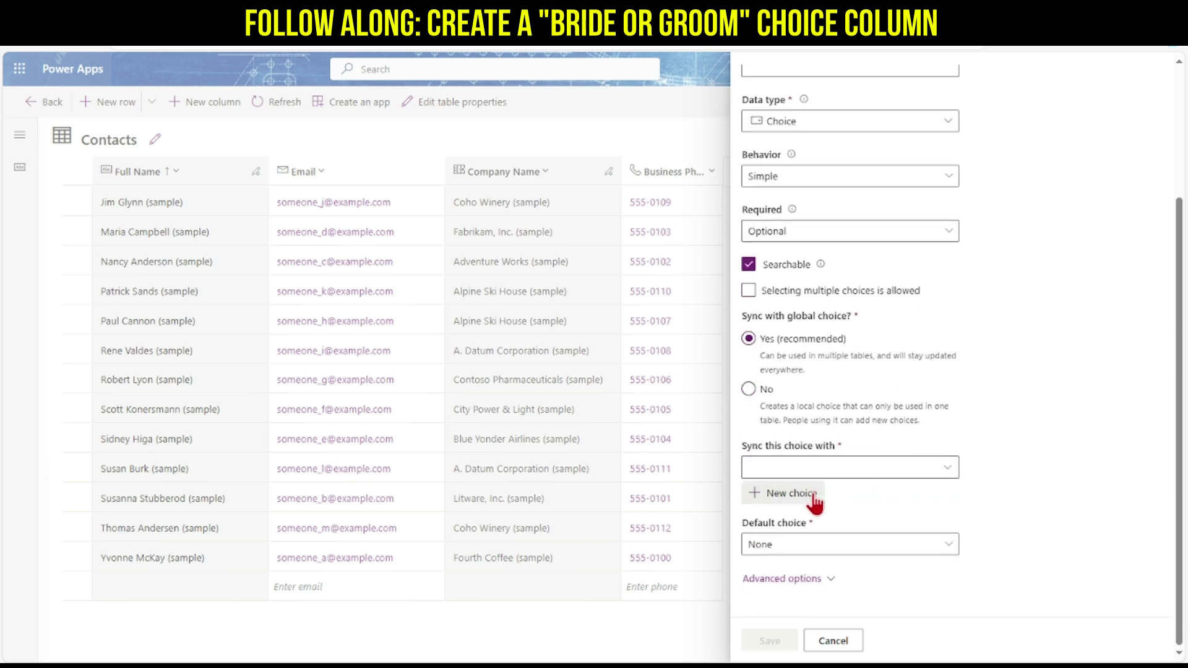
left_click(786, 491)
left_click(841, 132)
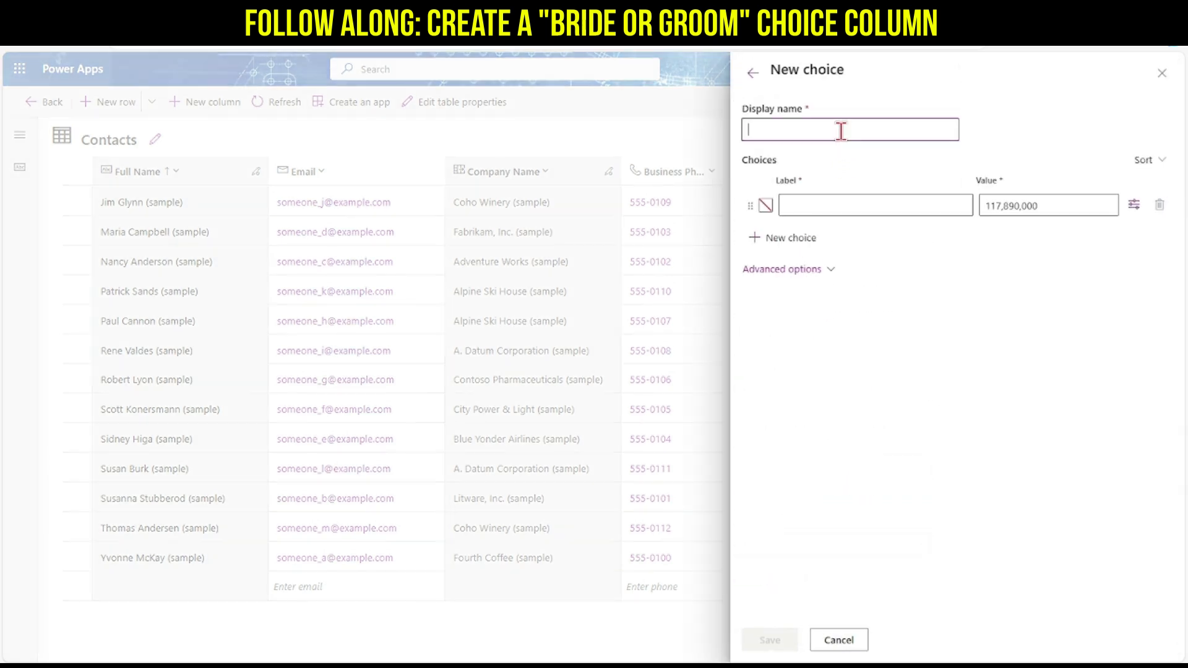
left_click(891, 204)
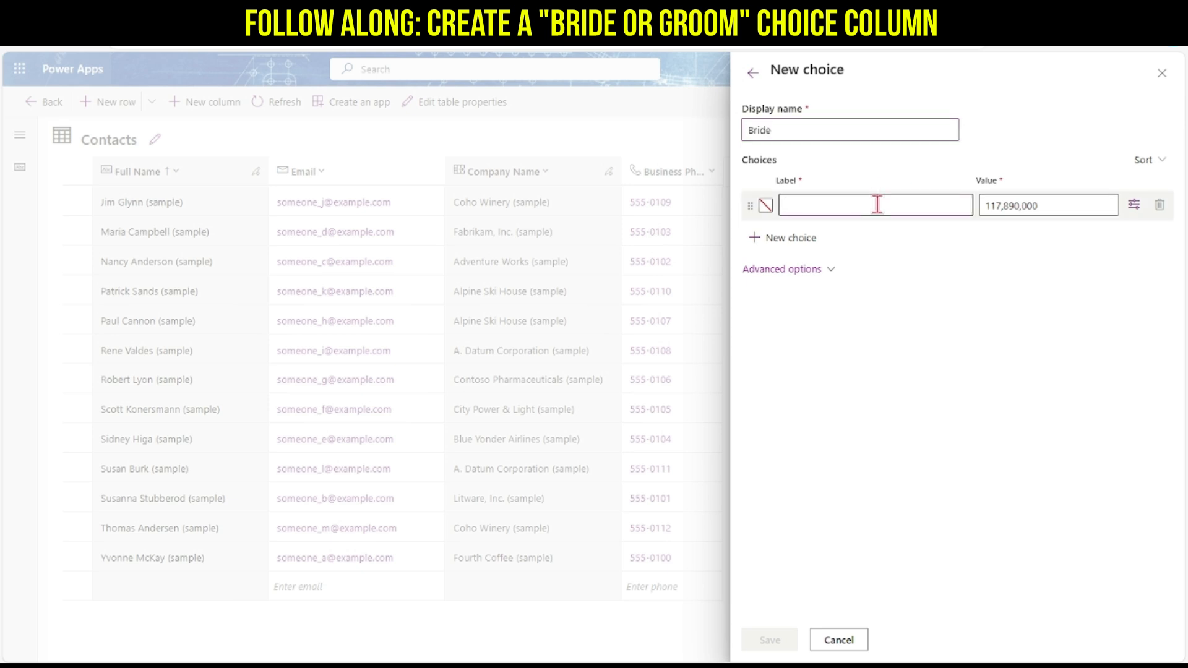
left_click(766, 209)
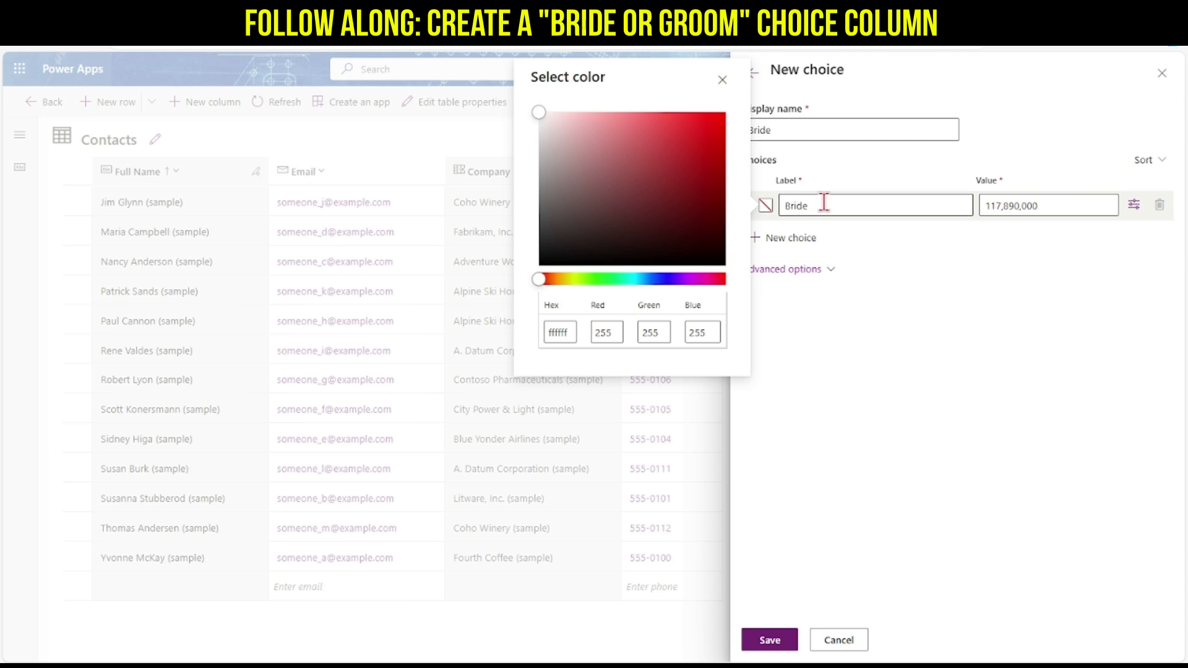
left_click(765, 240)
type("Gr")
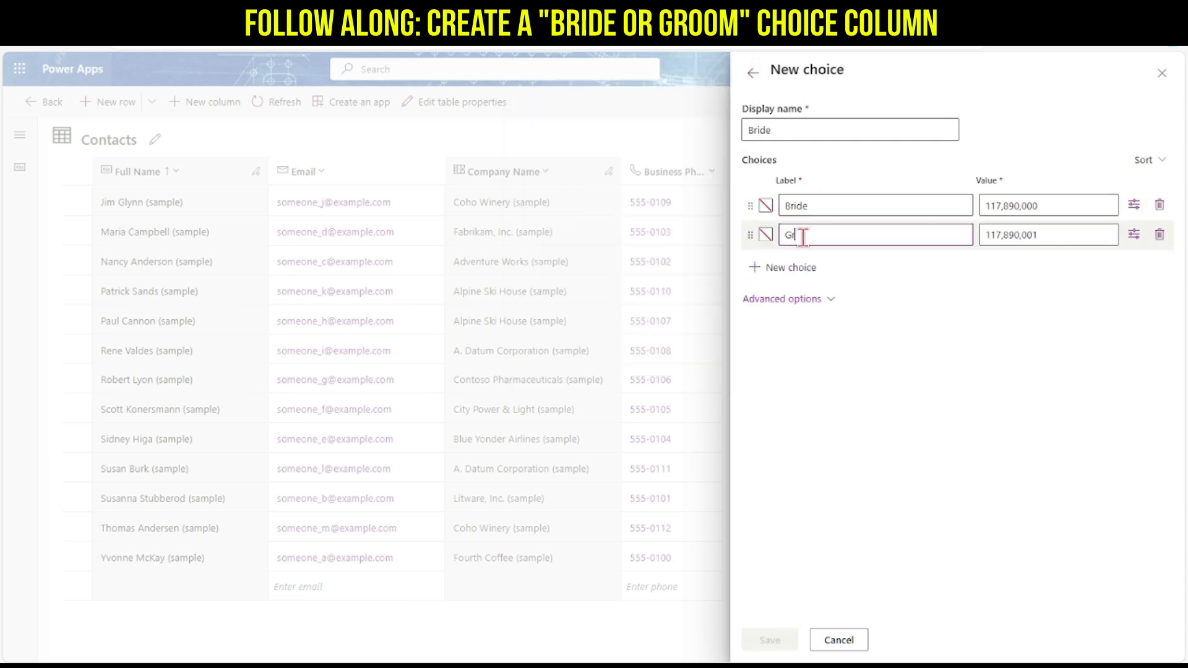
type("oom")
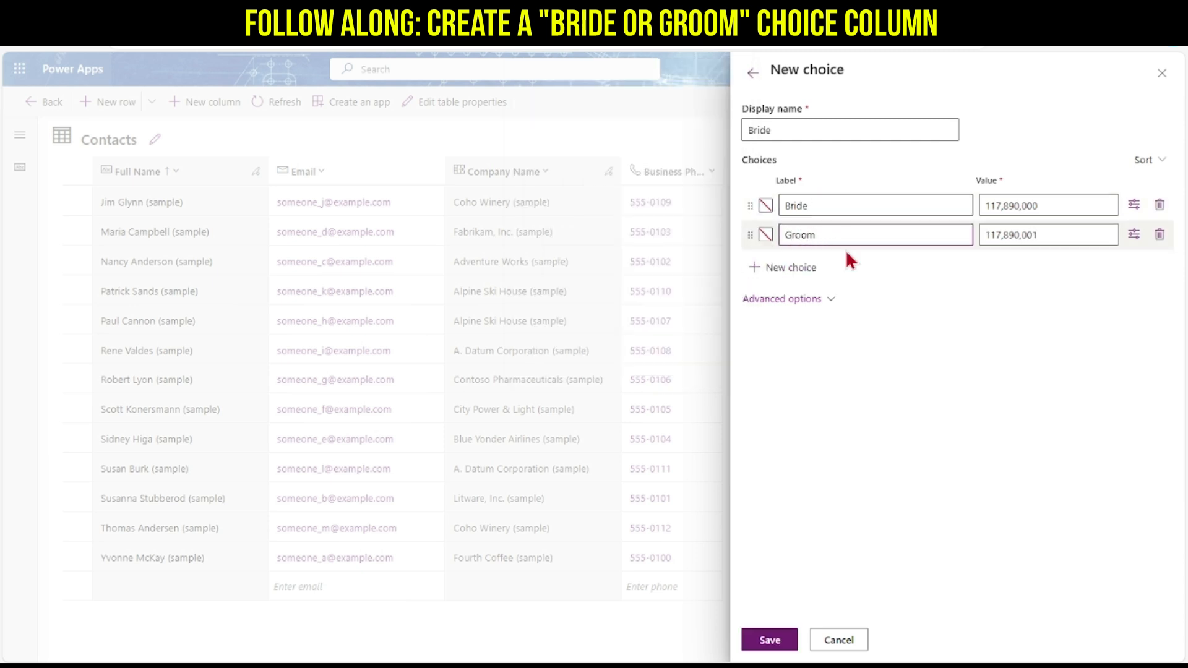
left_click(769, 641)
Step: Sync the Bride or Groom column with the global choice Bride and save the column
left_click(949, 467)
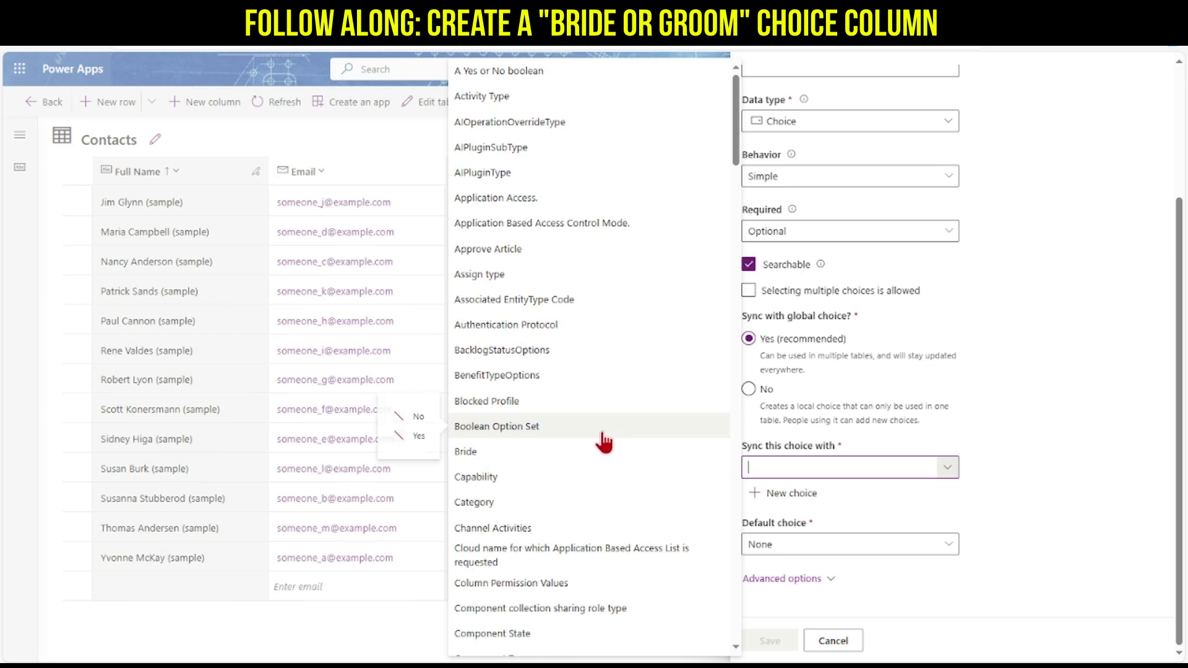
left_click(519, 452)
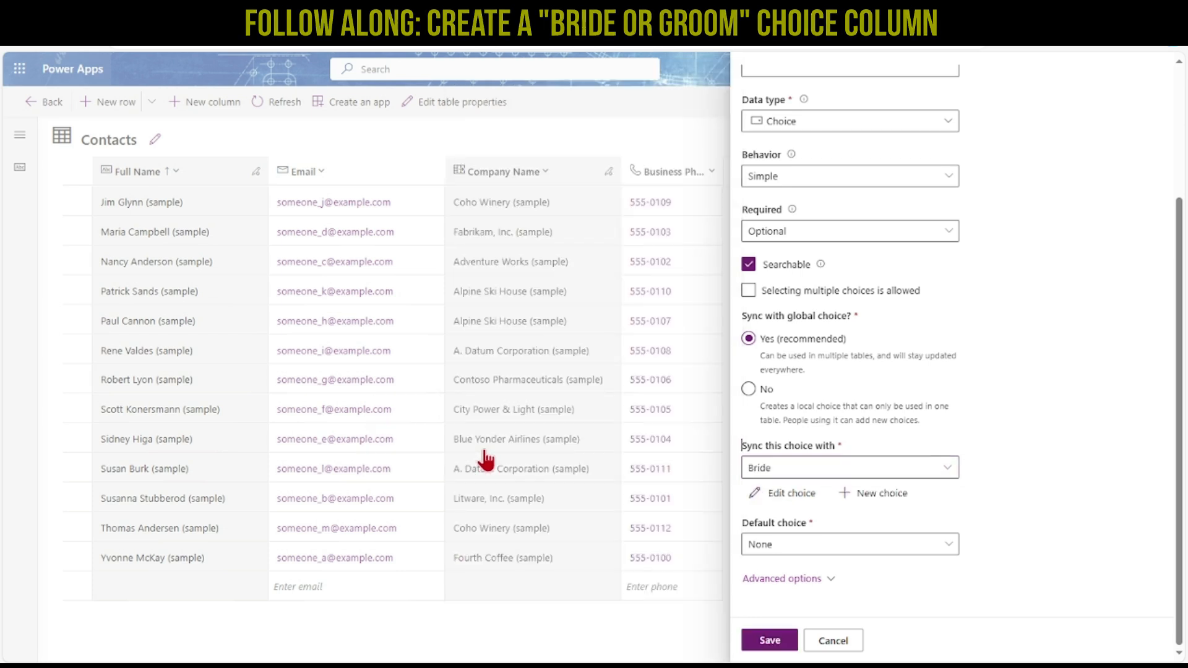
left_click(770, 639)
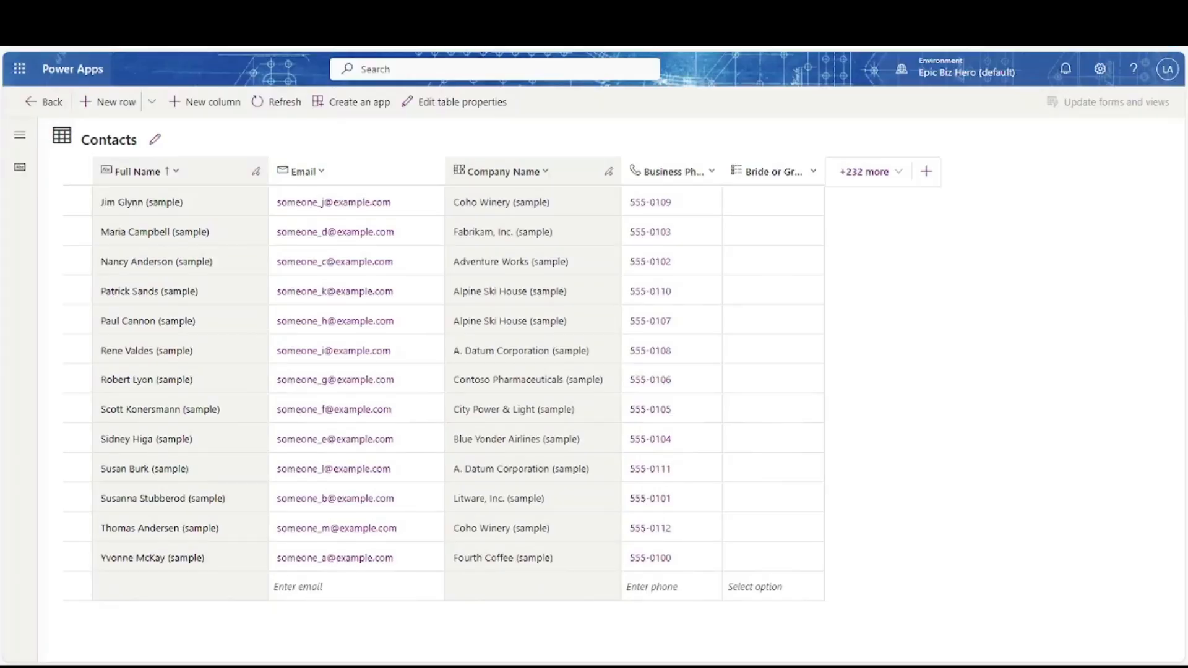
Step: Add another column to Contacts named Wedding Color 1 with data type Lookup
left_click(926, 173)
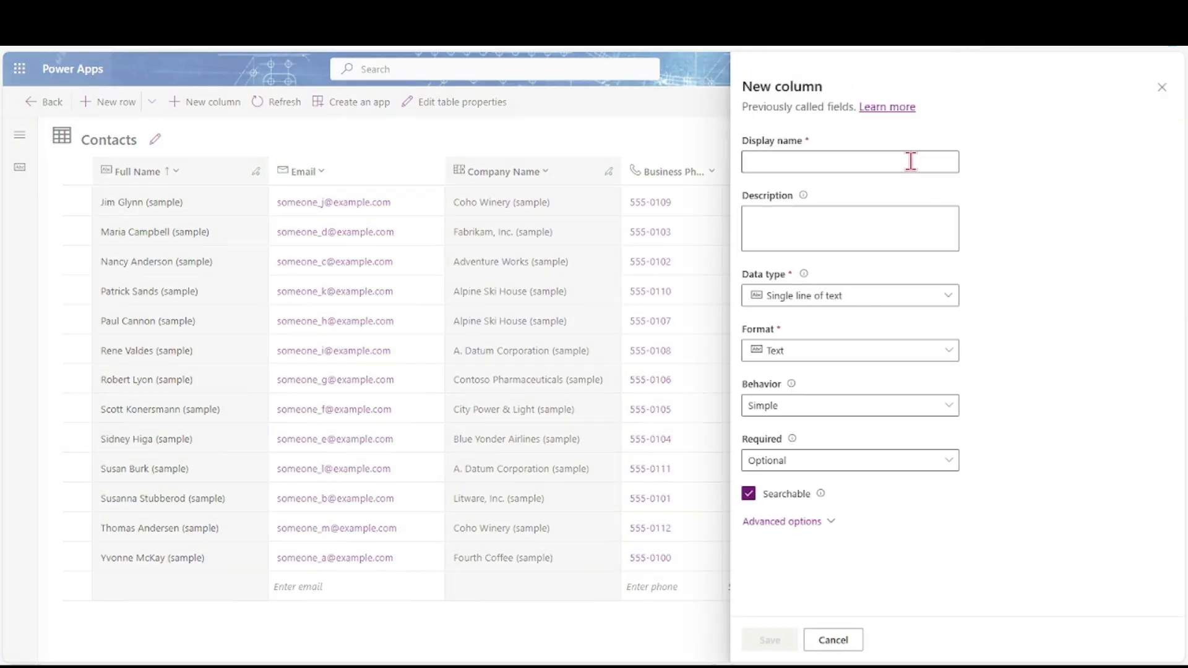
type("Wedding Color 1")
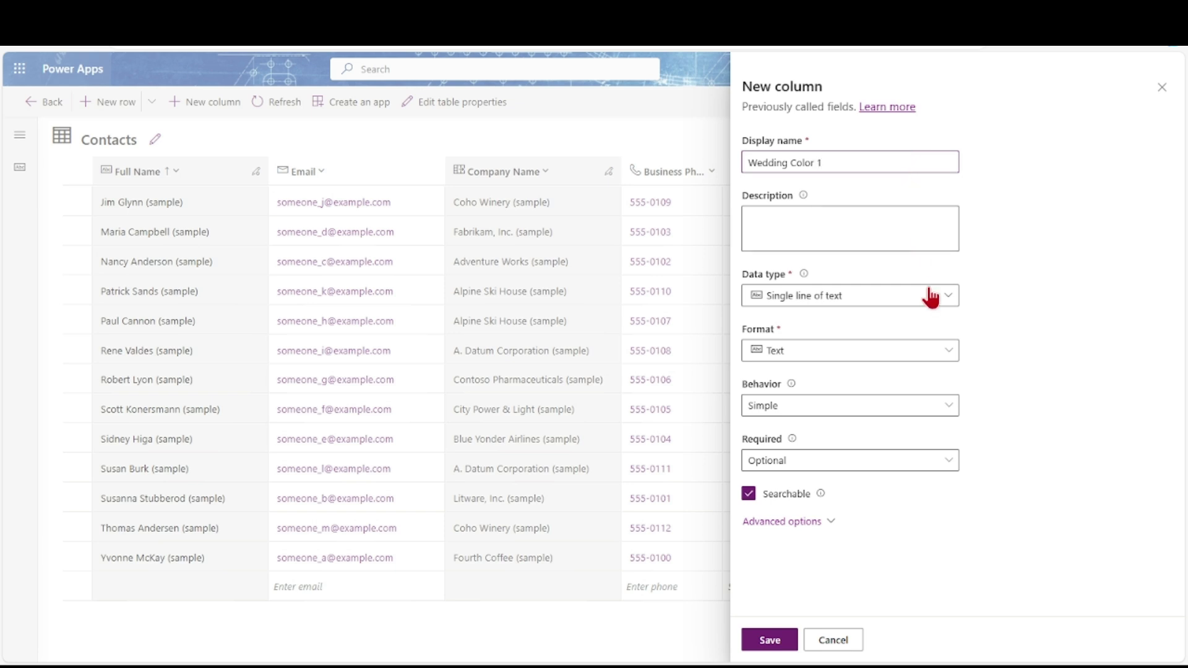
left_click(945, 298)
mouse_move(843, 436)
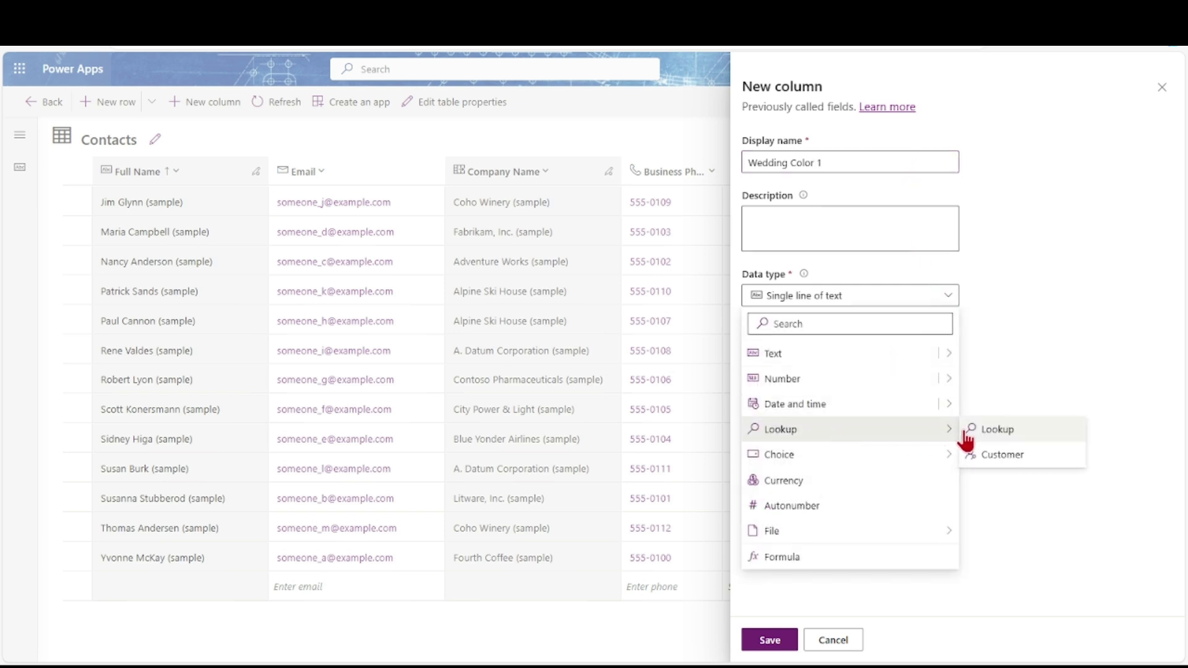
left_click(990, 429)
Step: Set the second Colors entry as the related table for Wedding Color 1 and save the column
left_click(944, 434)
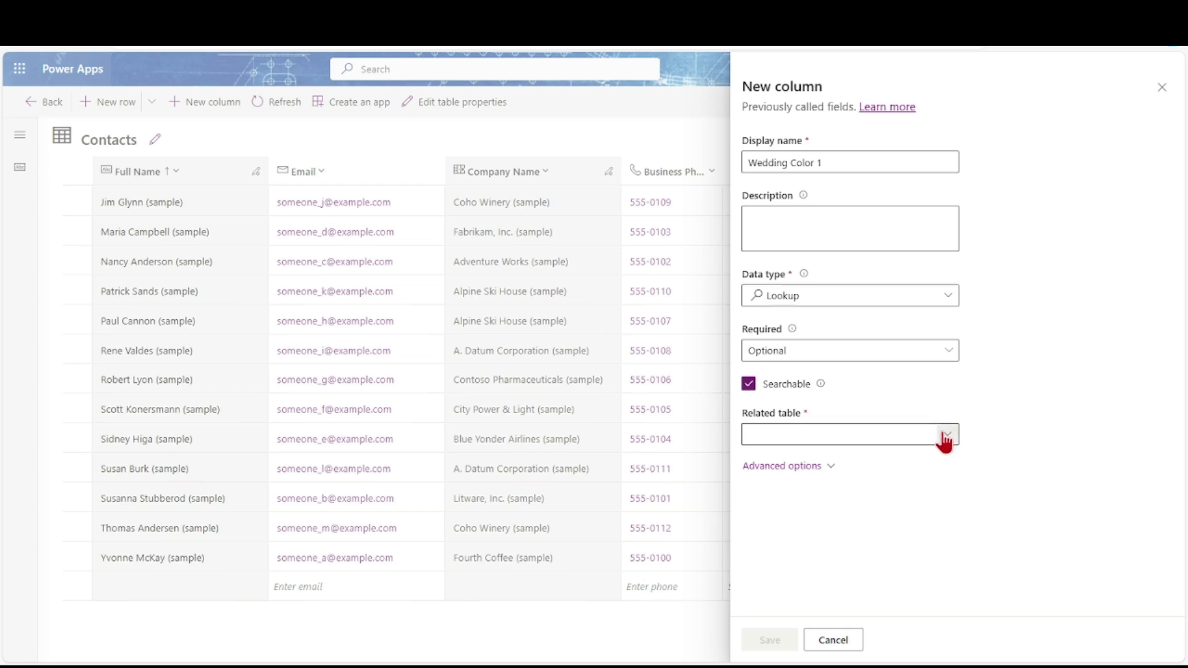
left_click(945, 437)
scroll(570, 427, "down", 10)
scroll(575, 436, "down", 10)
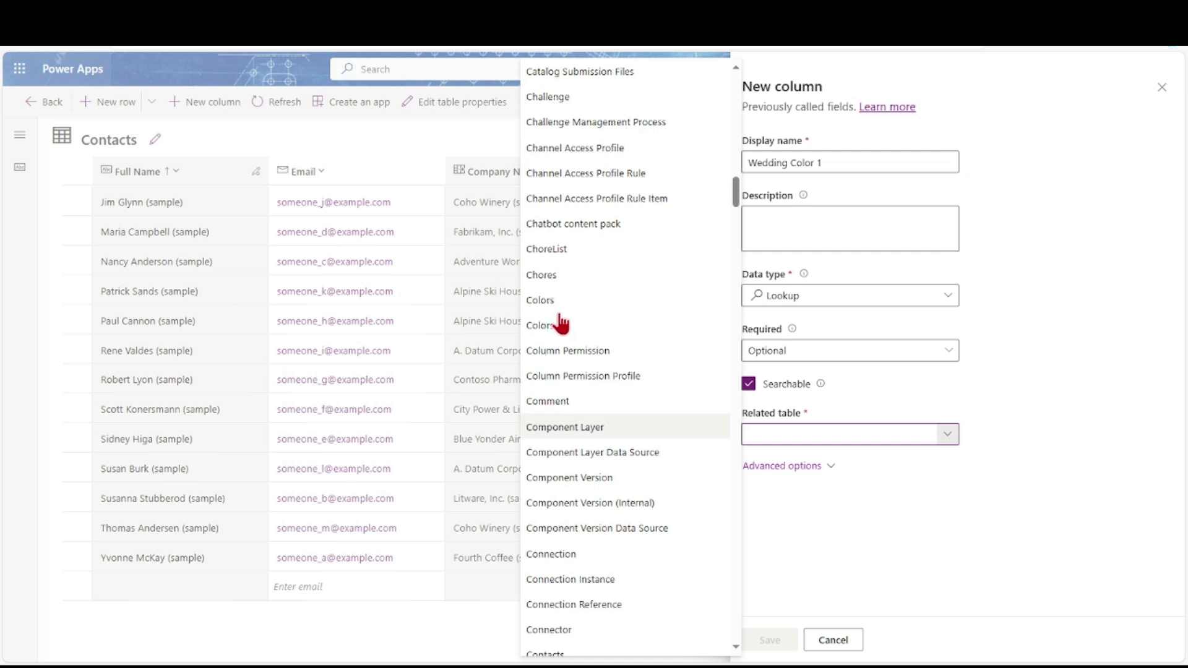
mouse_move(550, 310)
mouse_move(549, 331)
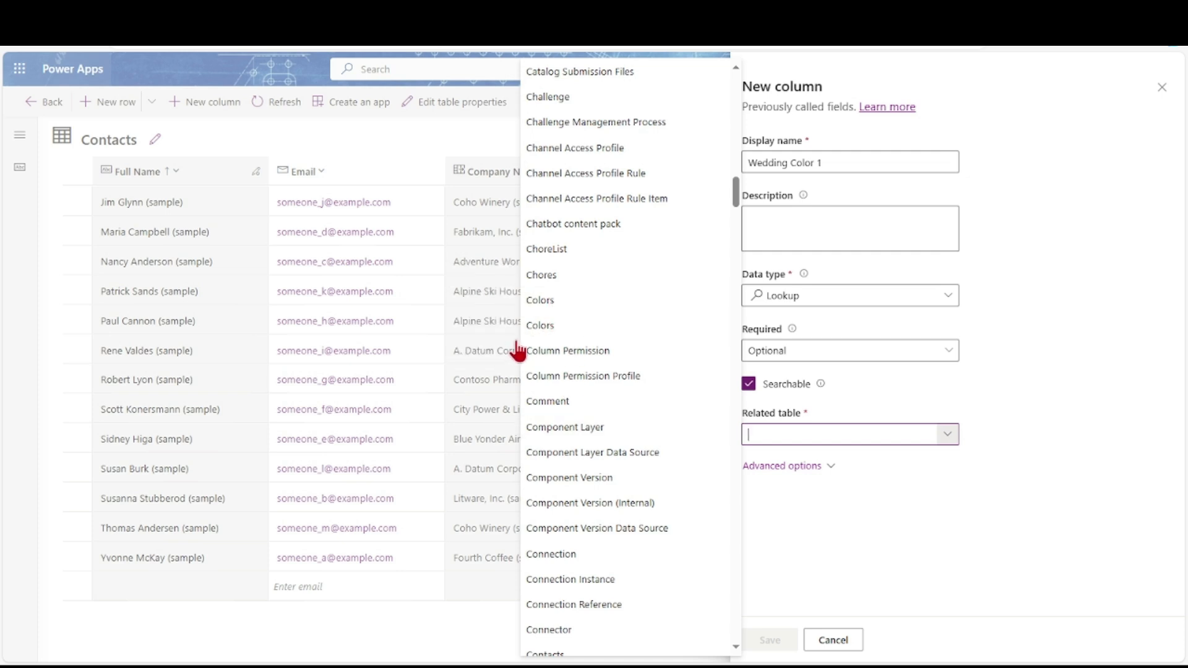
left_click(534, 328)
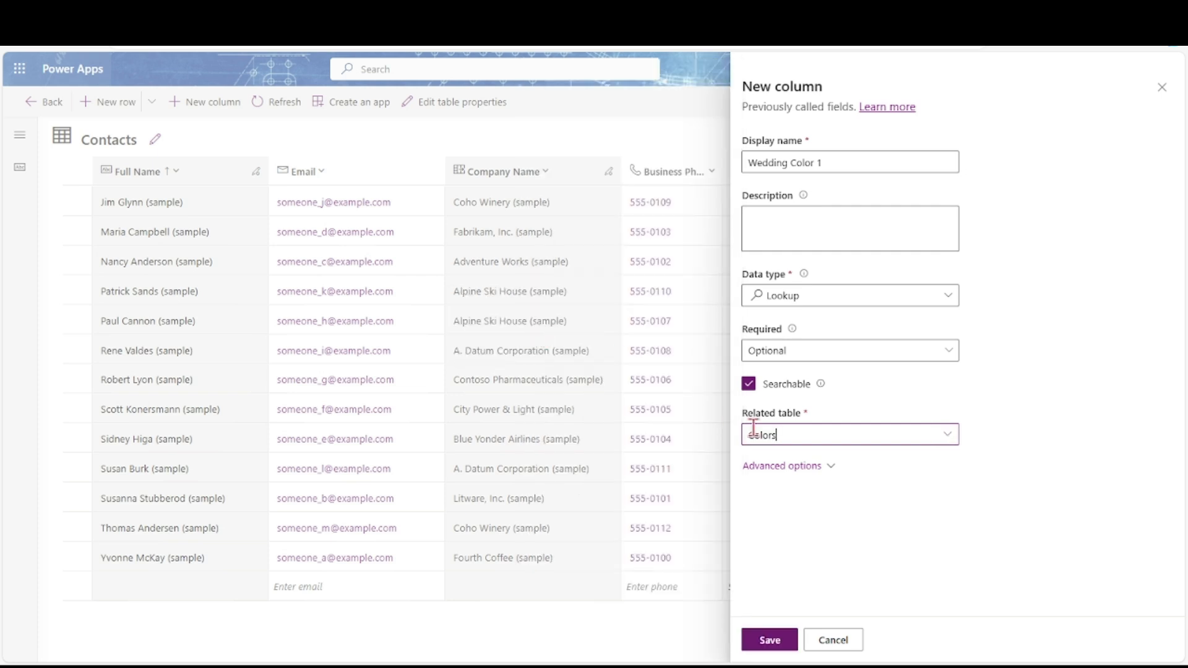
left_click(779, 643)
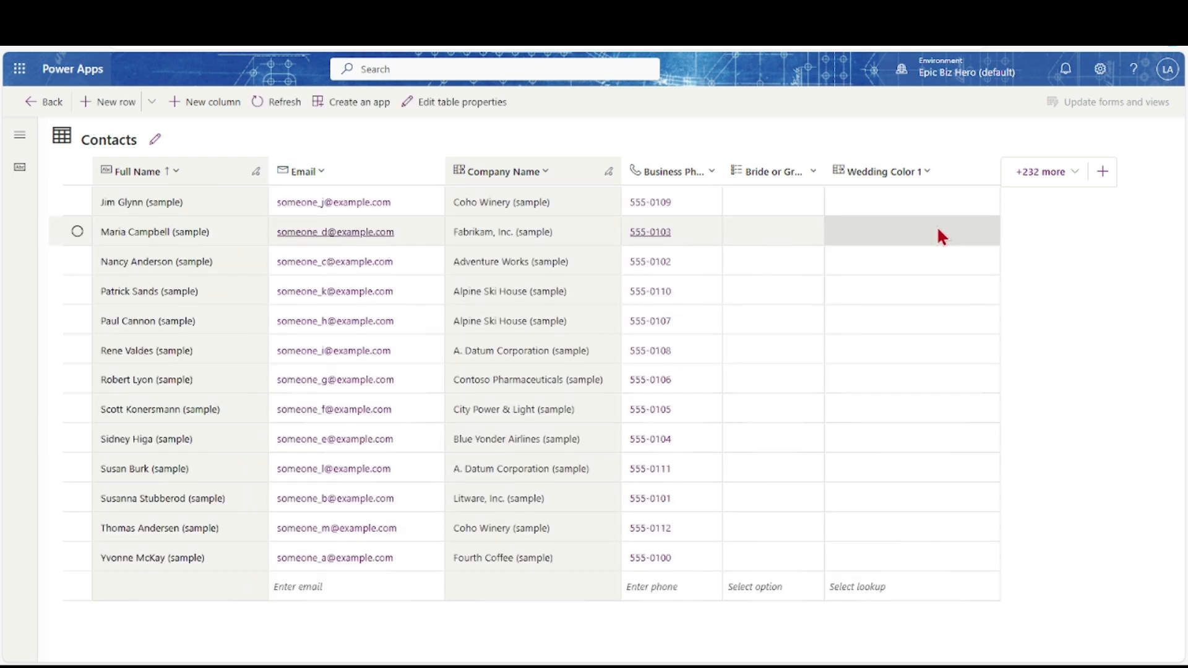
Step: Check the color choices offered by the Wedding Color 1 lookup in the first contact row
left_click(931, 200)
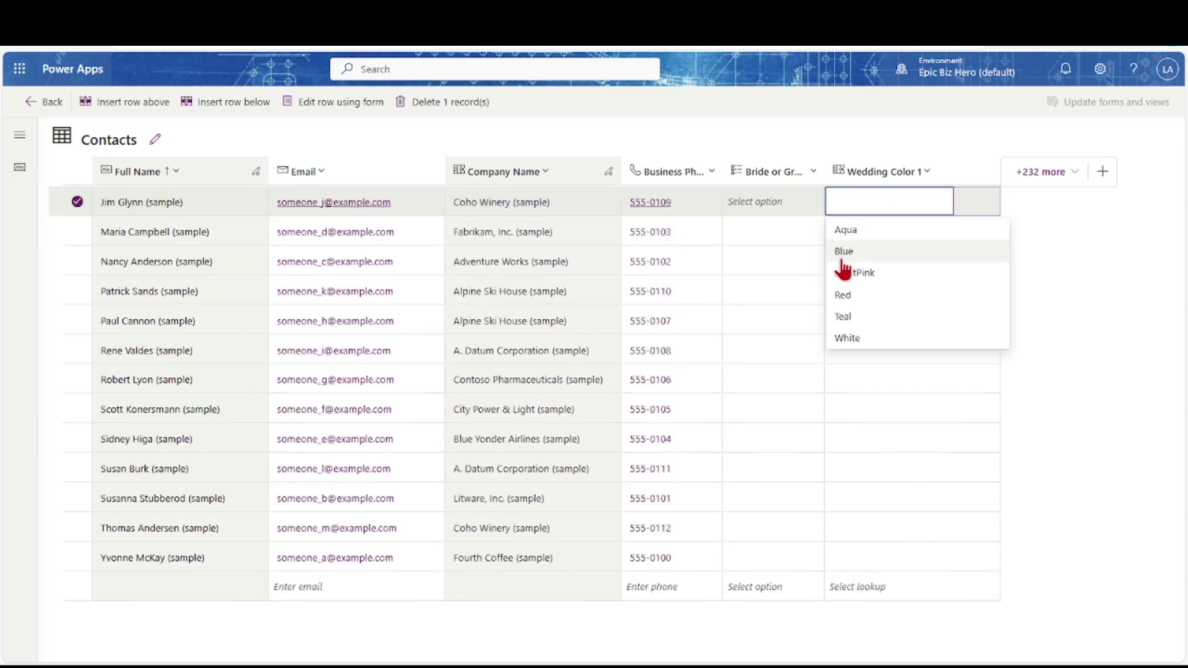
left_click(1080, 206)
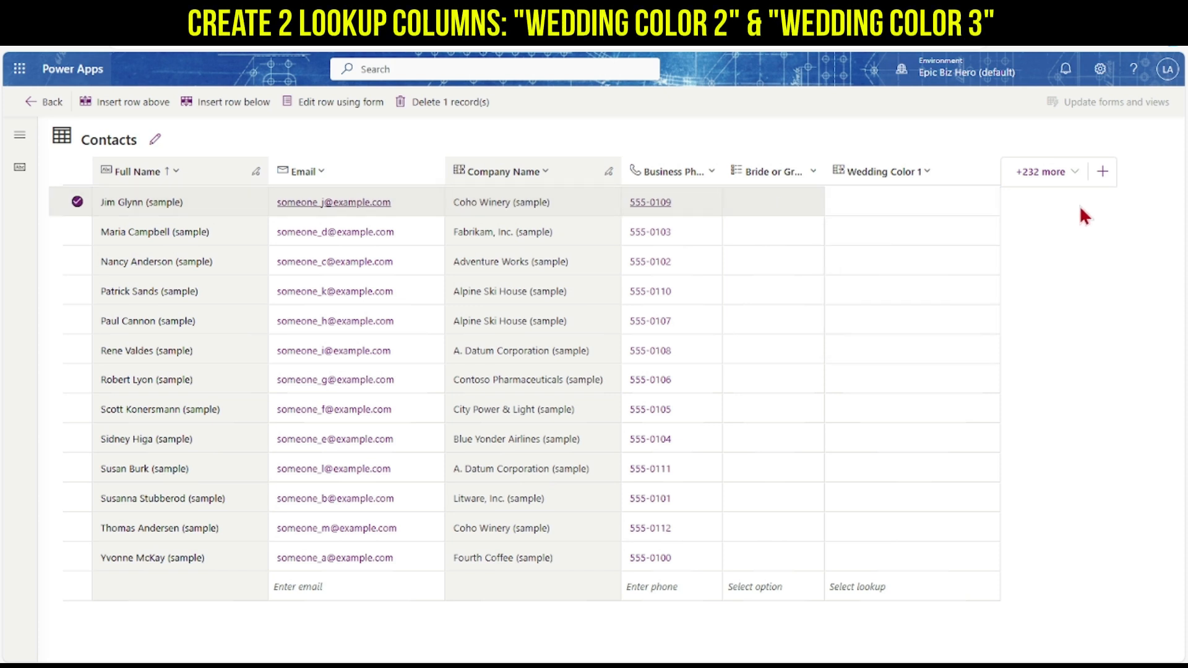
Step: Add a new column to Contacts named Wedding Color 2 with data type Lookup
left_click(1102, 173)
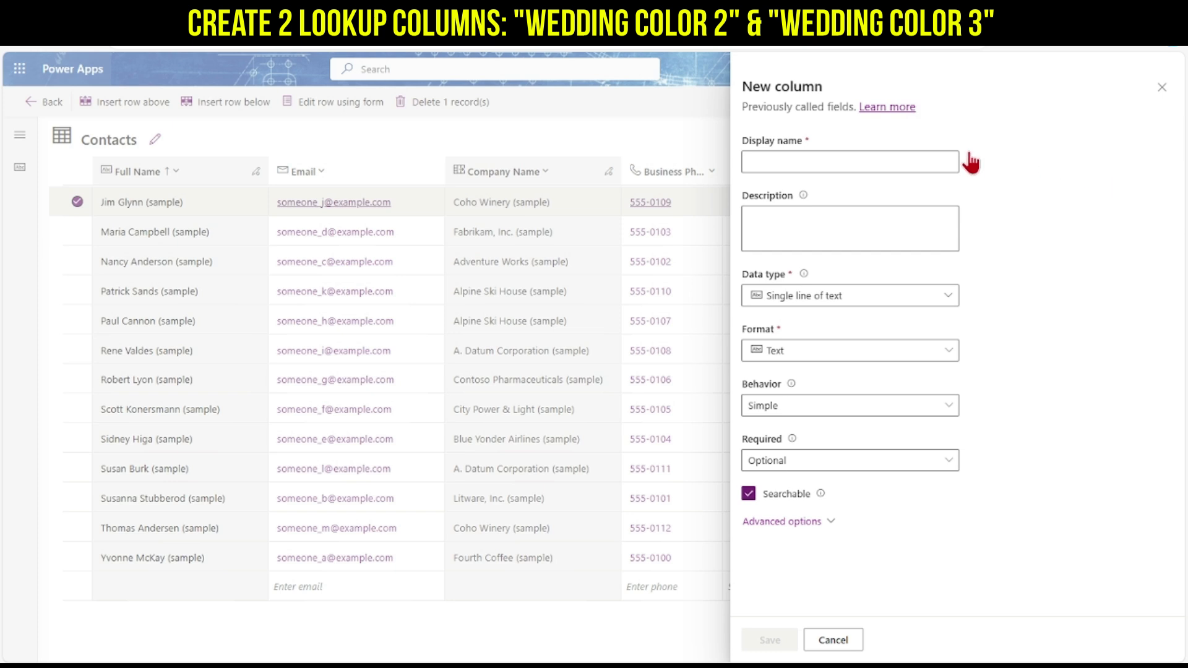
type("Wedding Color 2")
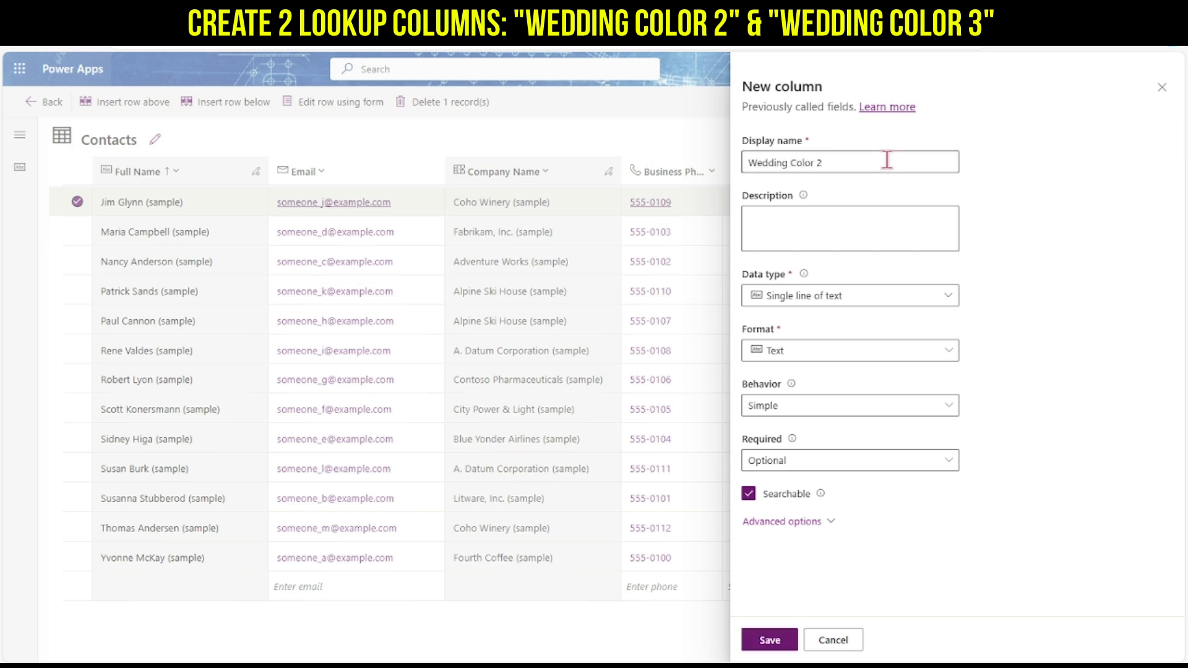
left_click(944, 299)
mouse_move(875, 431)
left_click(995, 433)
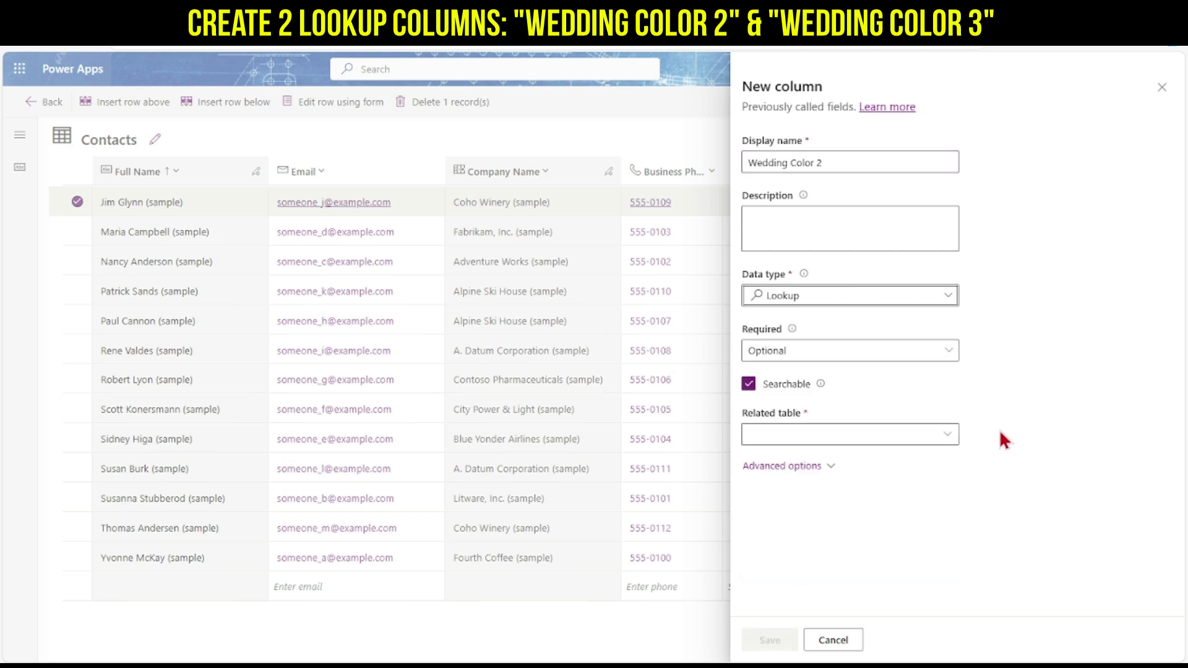
Step: Set the second Colors entry as the related table for Wedding Color 2 and save the column
left_click(947, 435)
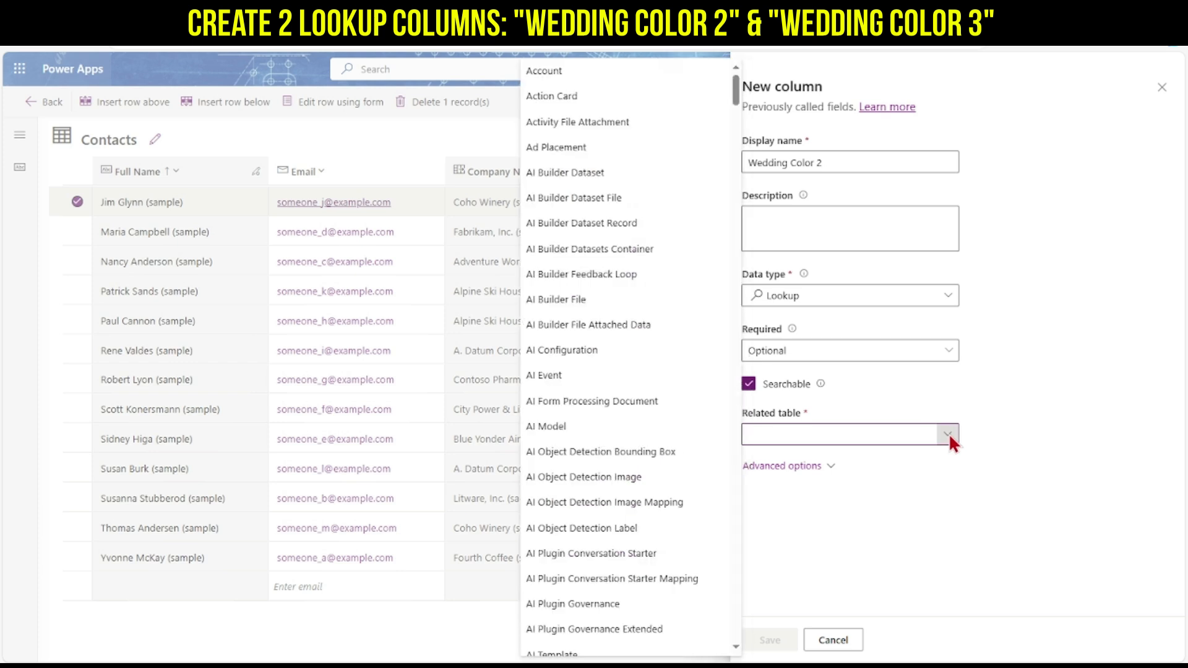
type("color")
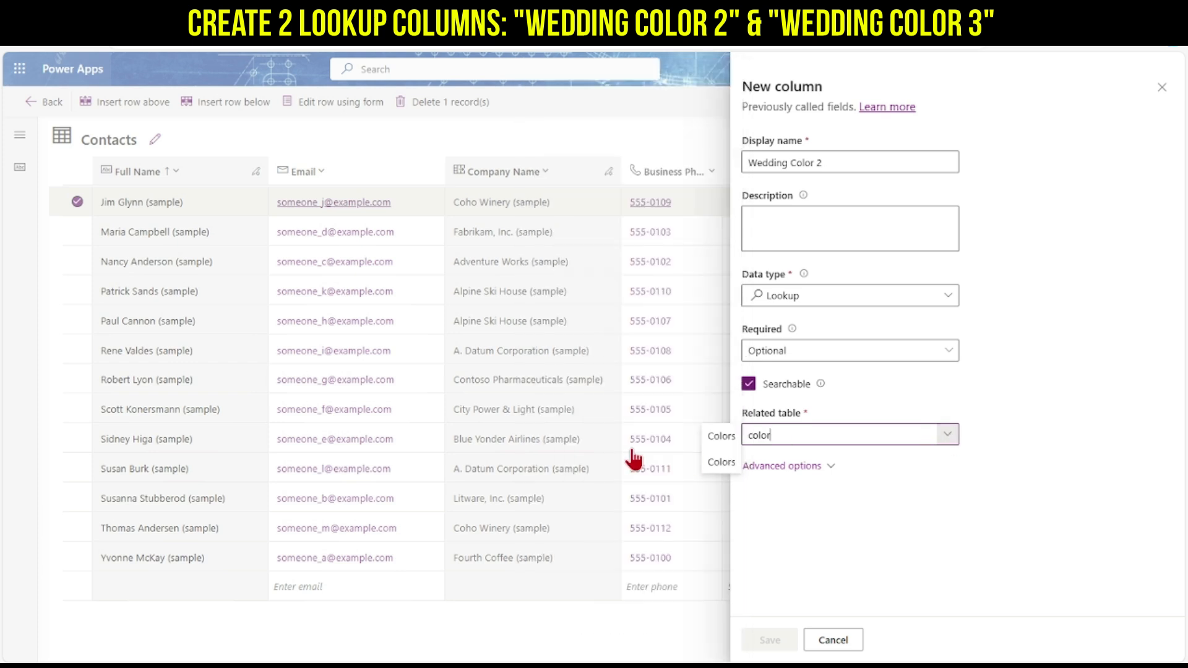
left_click(728, 462)
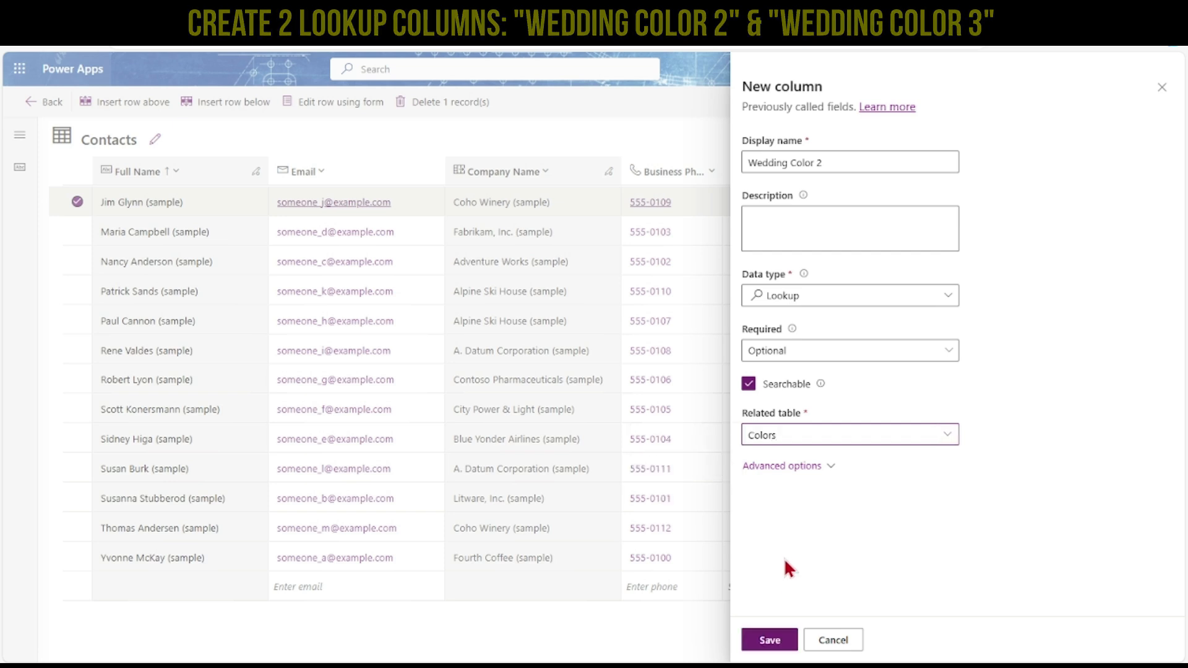
left_click(772, 640)
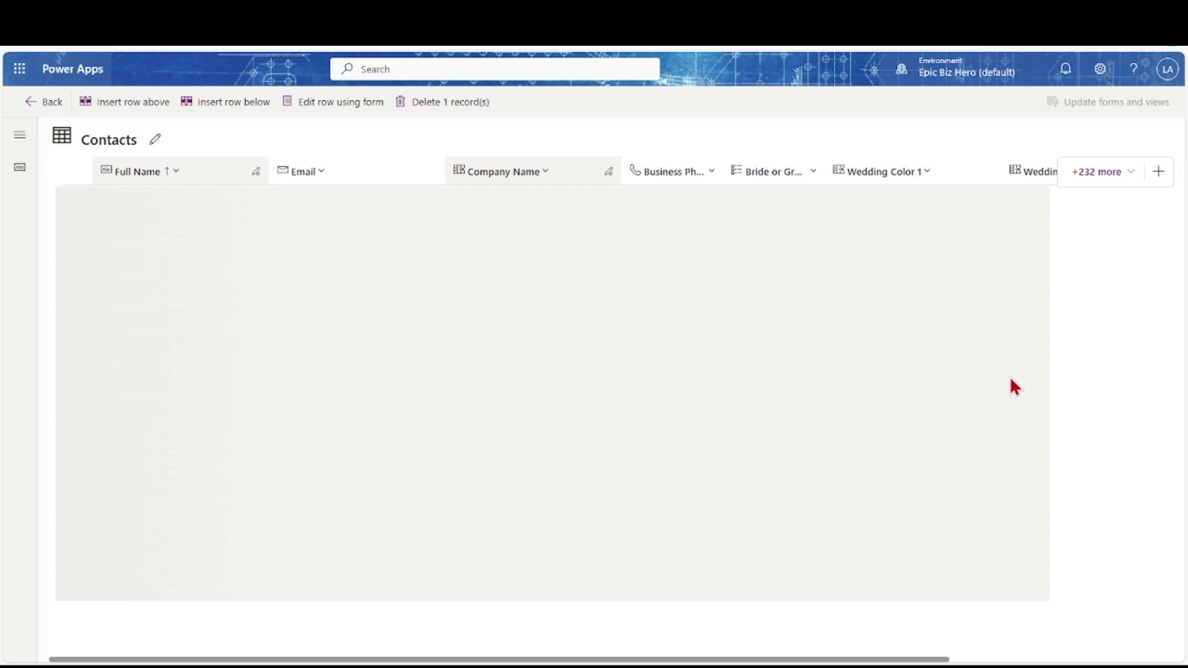
Step: Add a new column to Contacts named Wedding Color 3 with data type Lookup
left_click(986, 204)
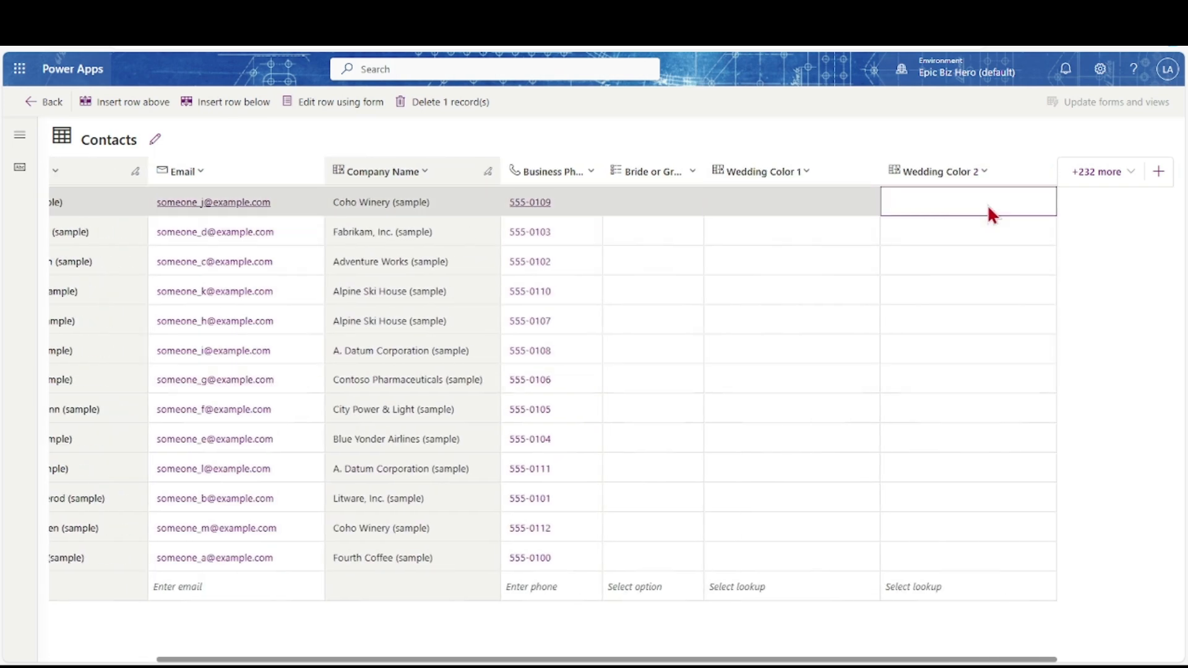
left_click(1113, 212)
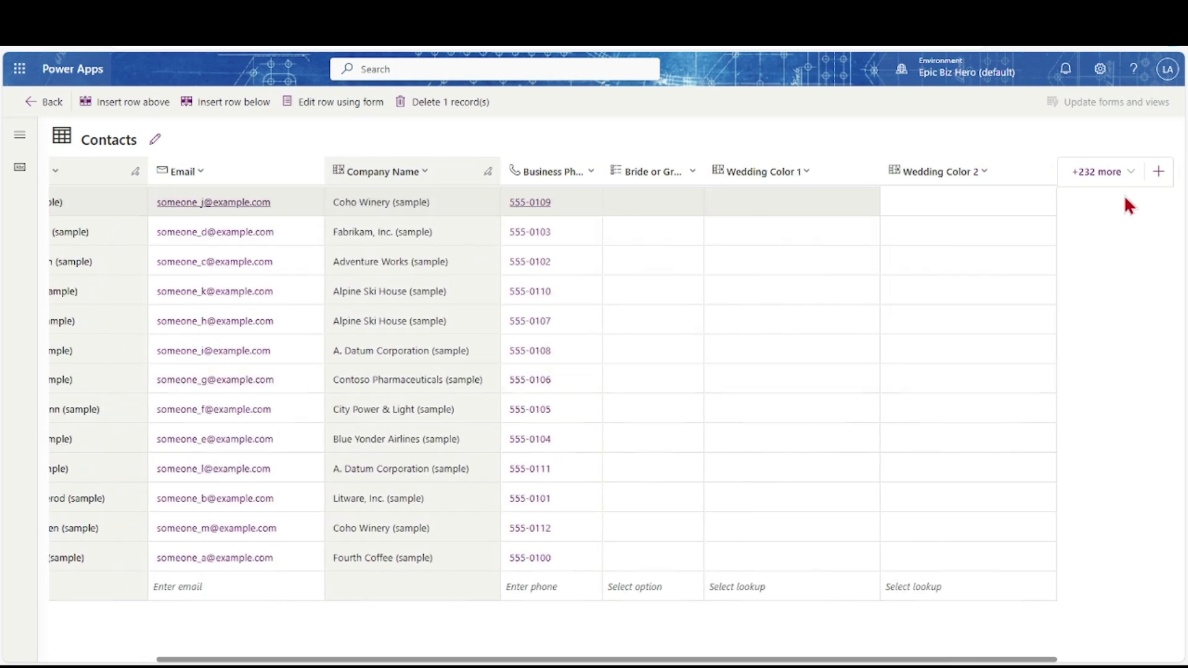
left_click(1156, 179)
left_click(870, 162)
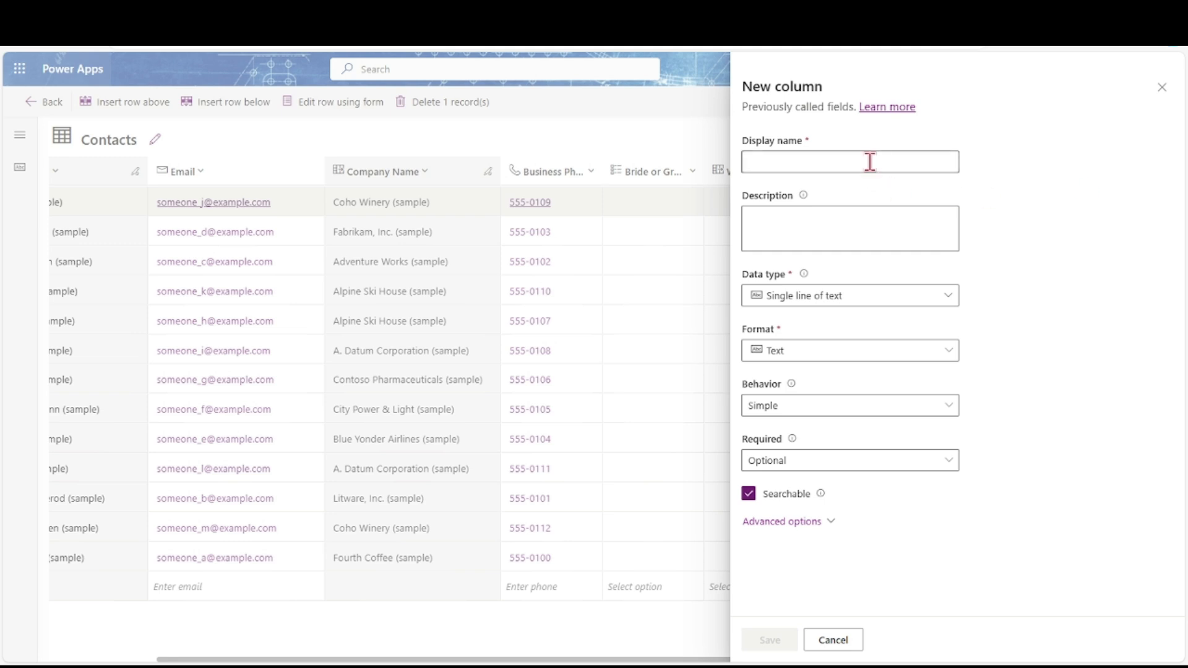
type("Wedding Color 3")
left_click(910, 302)
mouse_move(829, 436)
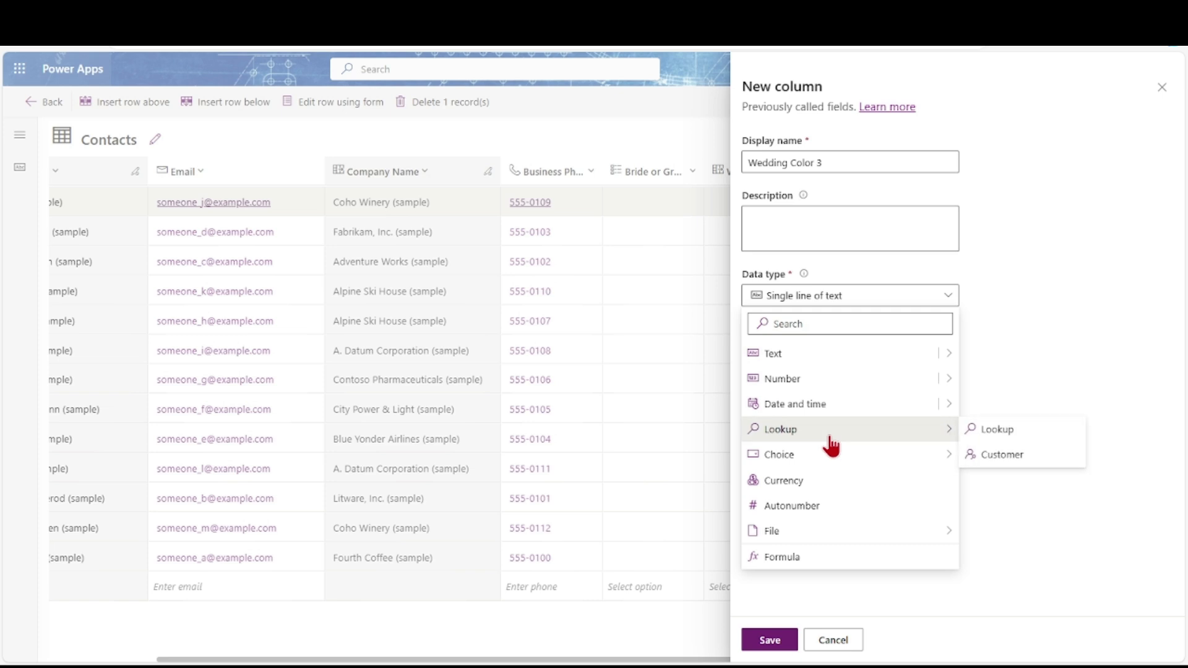
left_click(984, 436)
Step: Set Colors as the related table for Wedding Color 3 and save the column
left_click(883, 435)
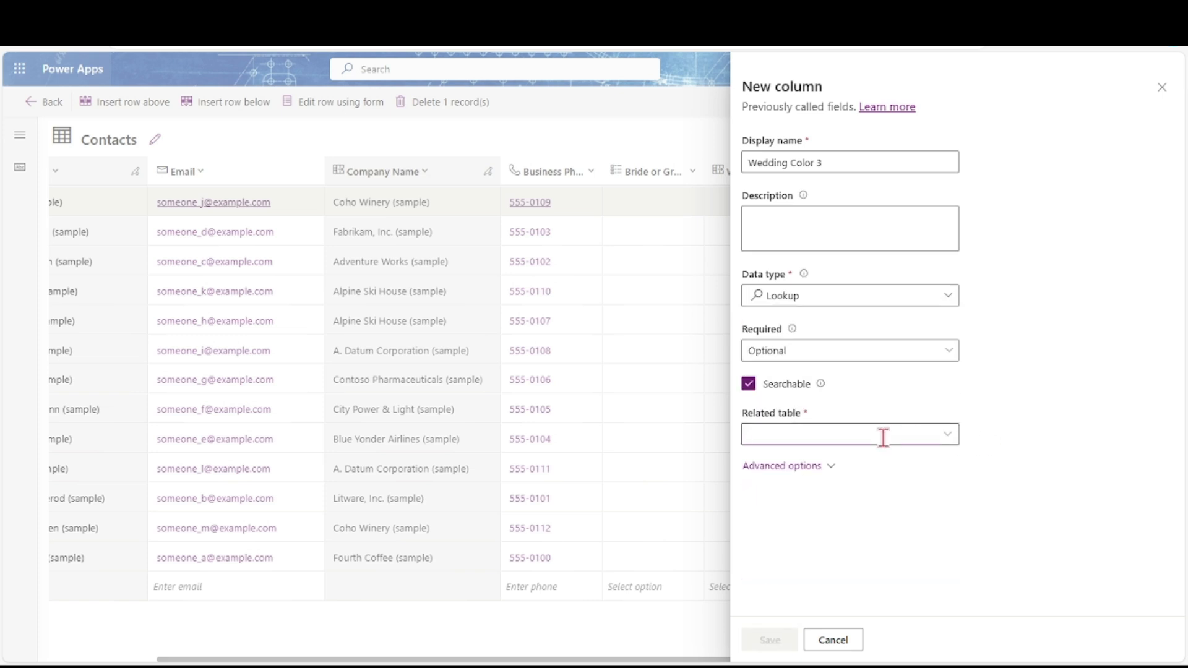
type("colo")
left_click(769, 485)
left_click(773, 641)
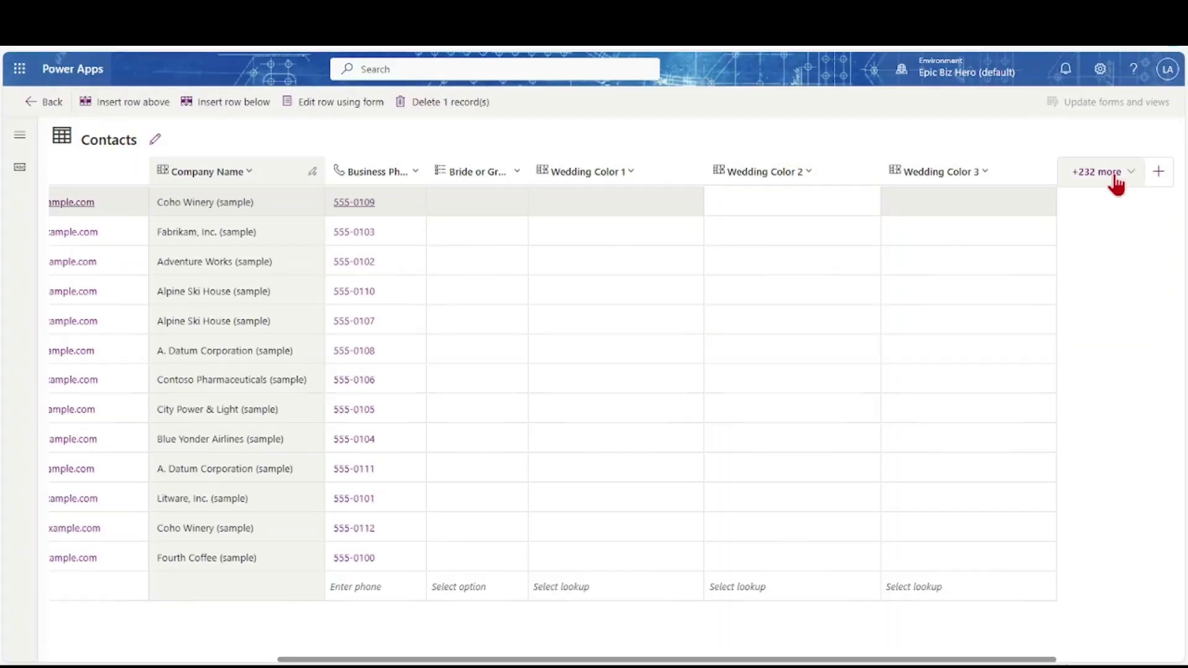
Step: Find the existing Job Title column and show it in the Contacts table
left_click(1114, 177)
left_click(997, 277)
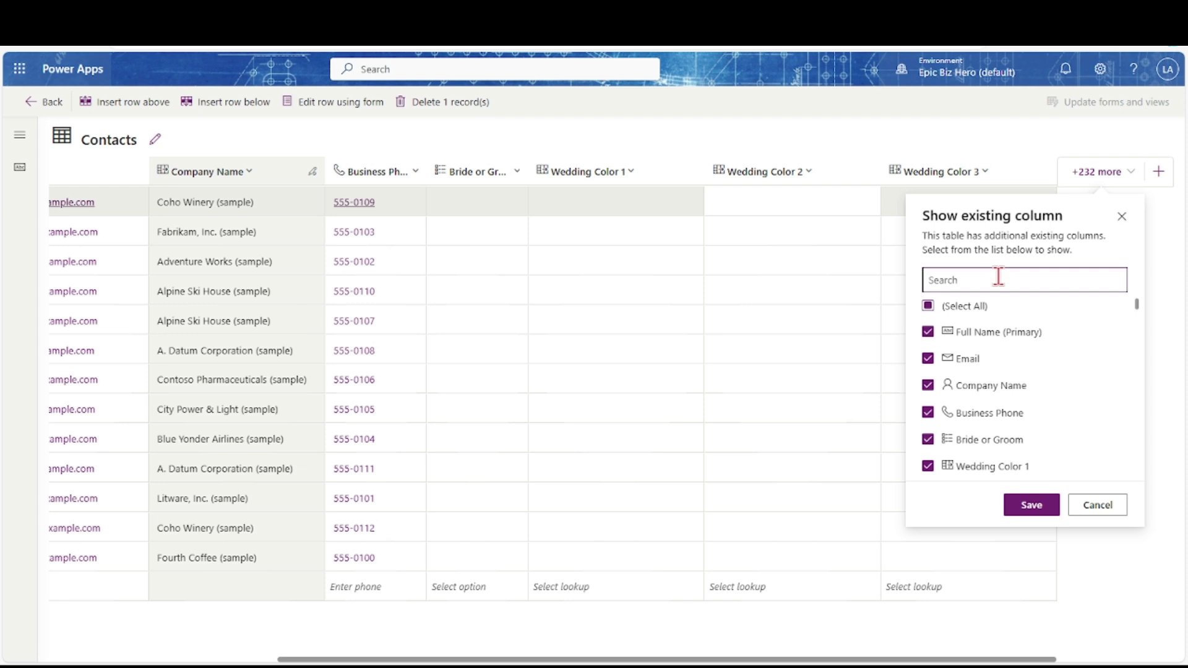
type("title")
left_click(939, 307)
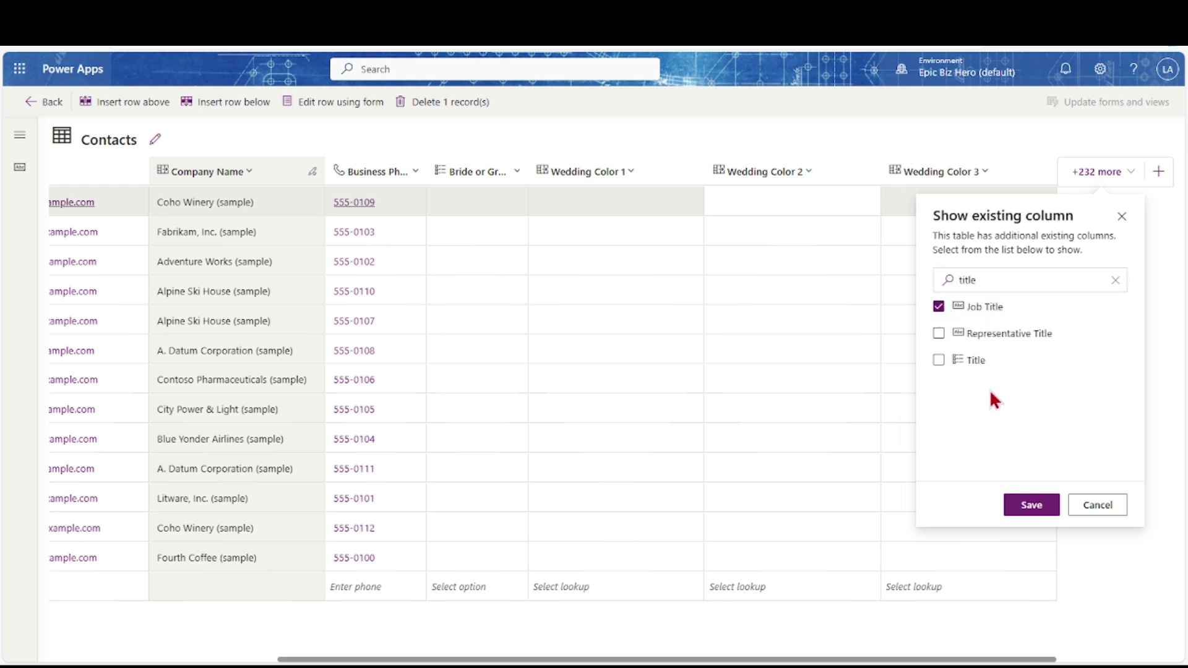
left_click(1031, 505)
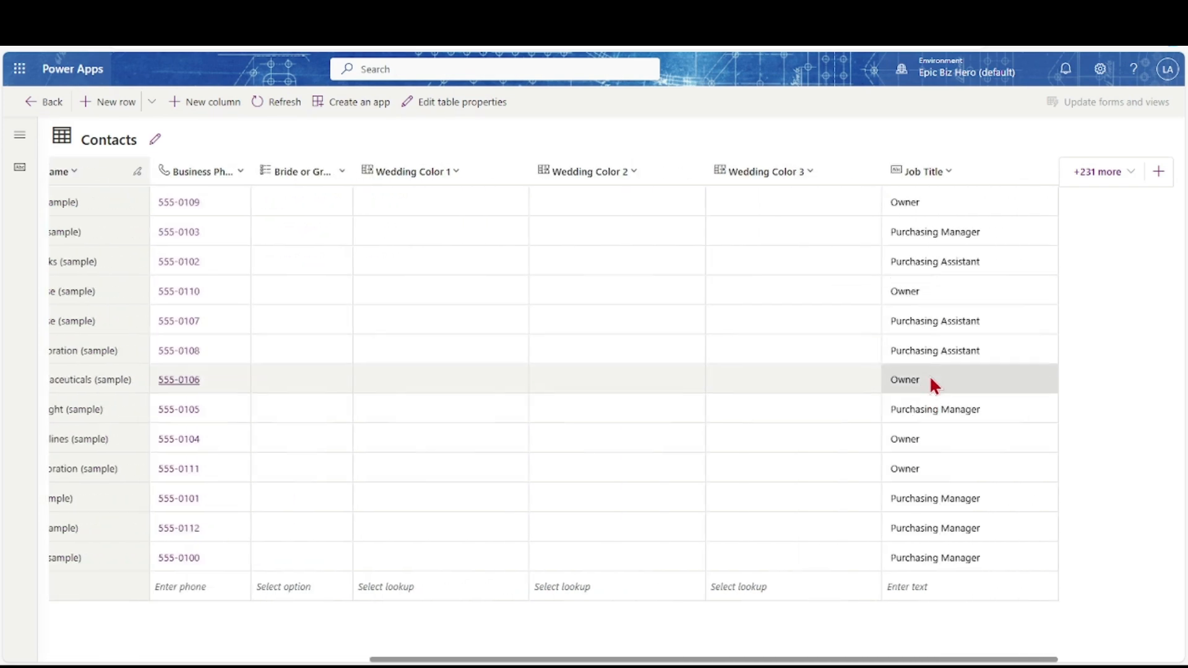
Step: Set the Job Title of the first contact row to Photographer
scroll(929, 351, "left", 7)
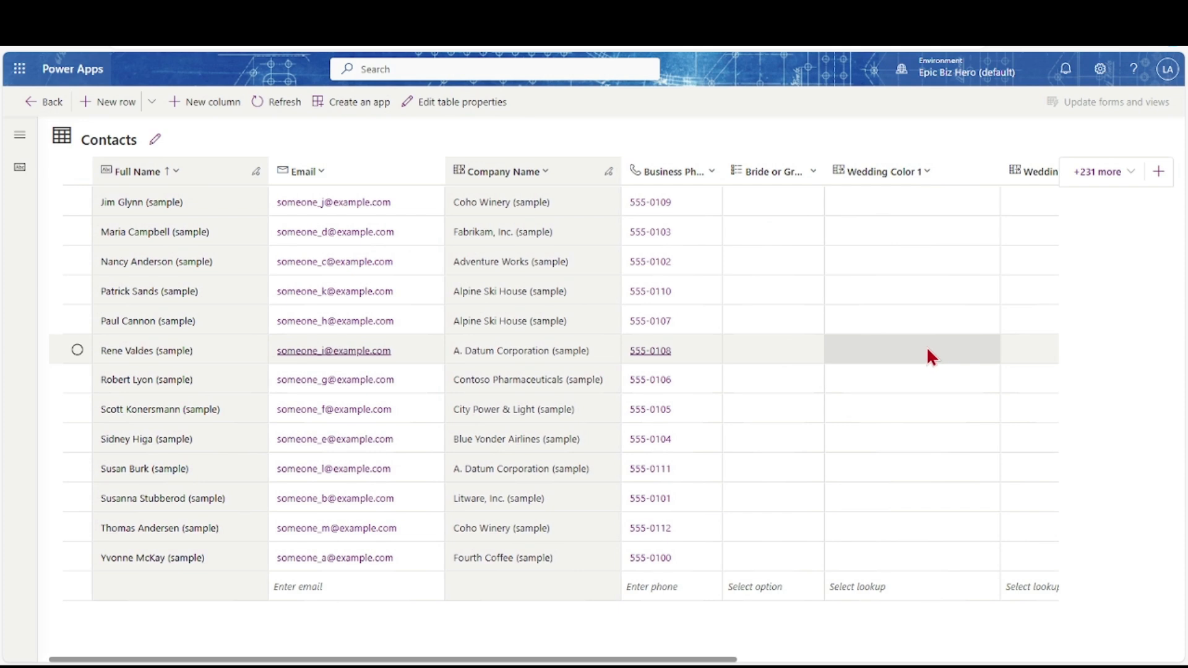
scroll(158, 266, "right", 7)
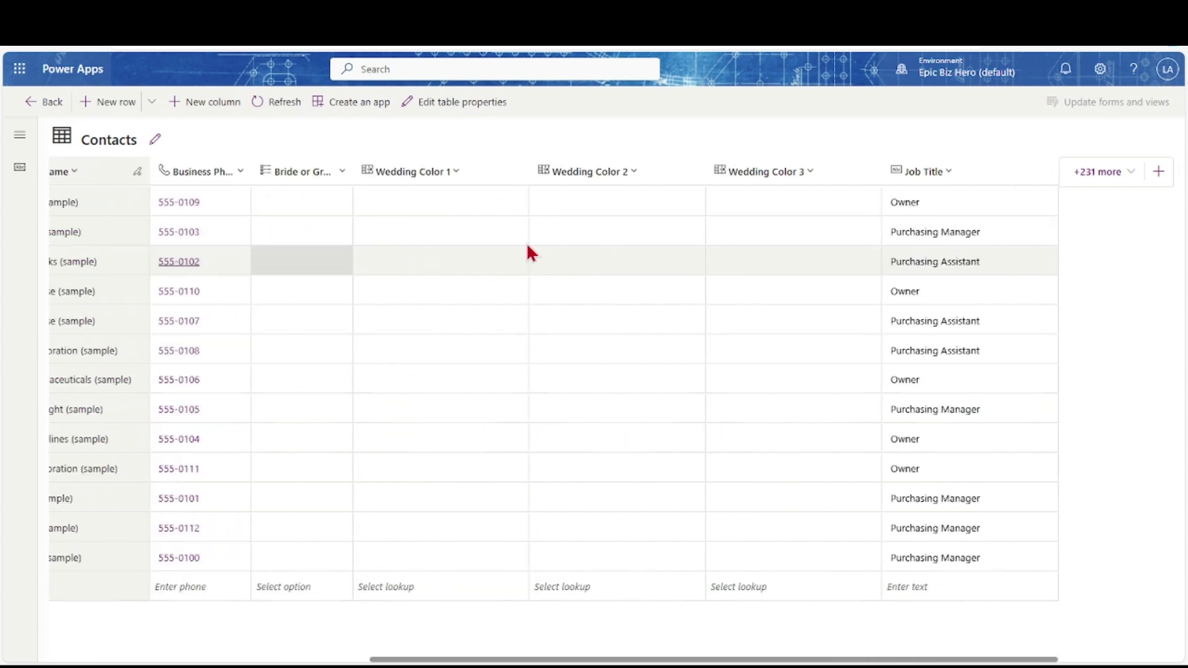
left_click(920, 204)
double_click(920, 204)
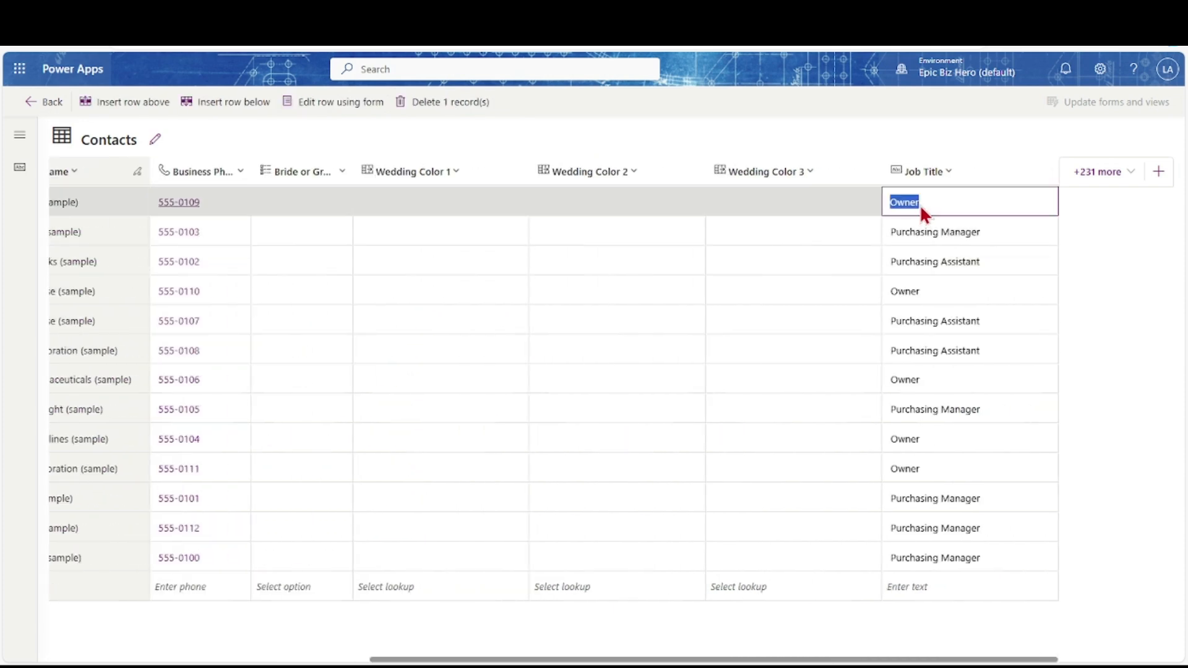
type("Photographer")
key("Return")
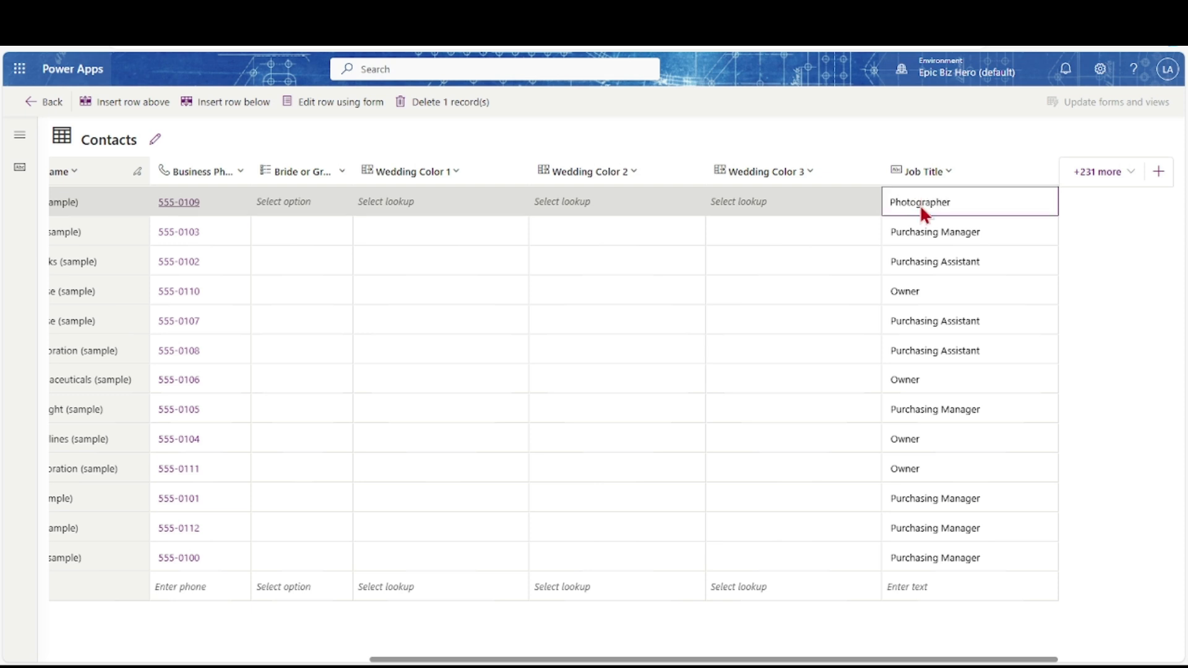
Step: Set the Job Title of the second contact row to Photographer Assistant
left_click(918, 231)
type("Photographer Assistant")
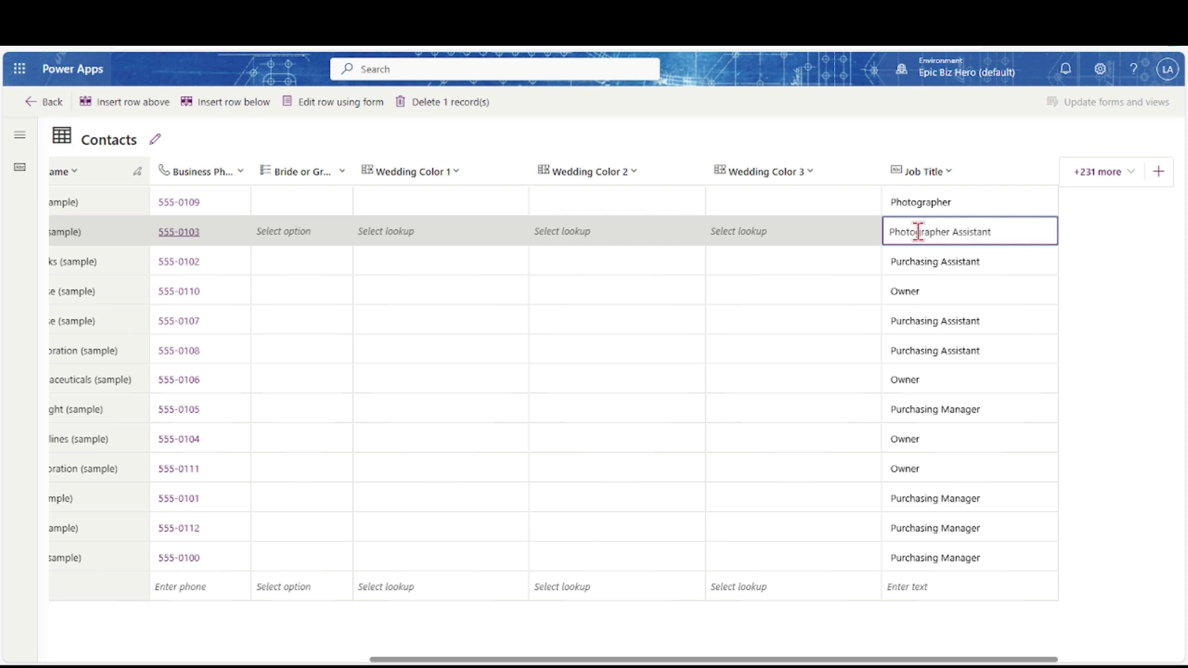
key("Return")
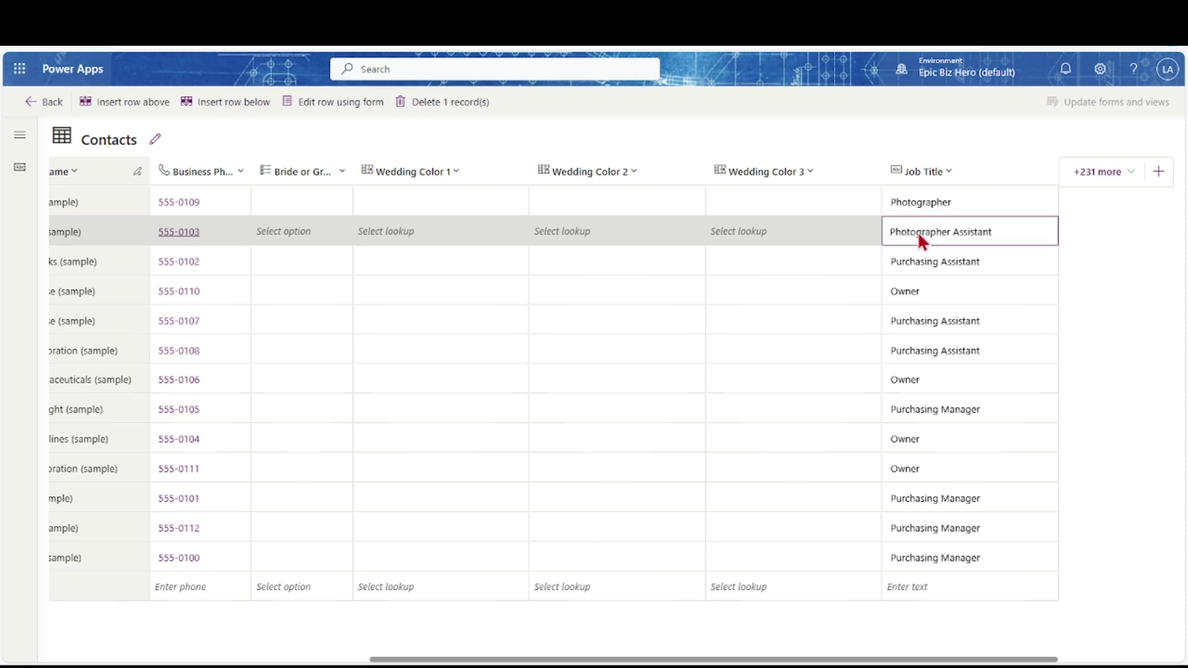
left_click(918, 231)
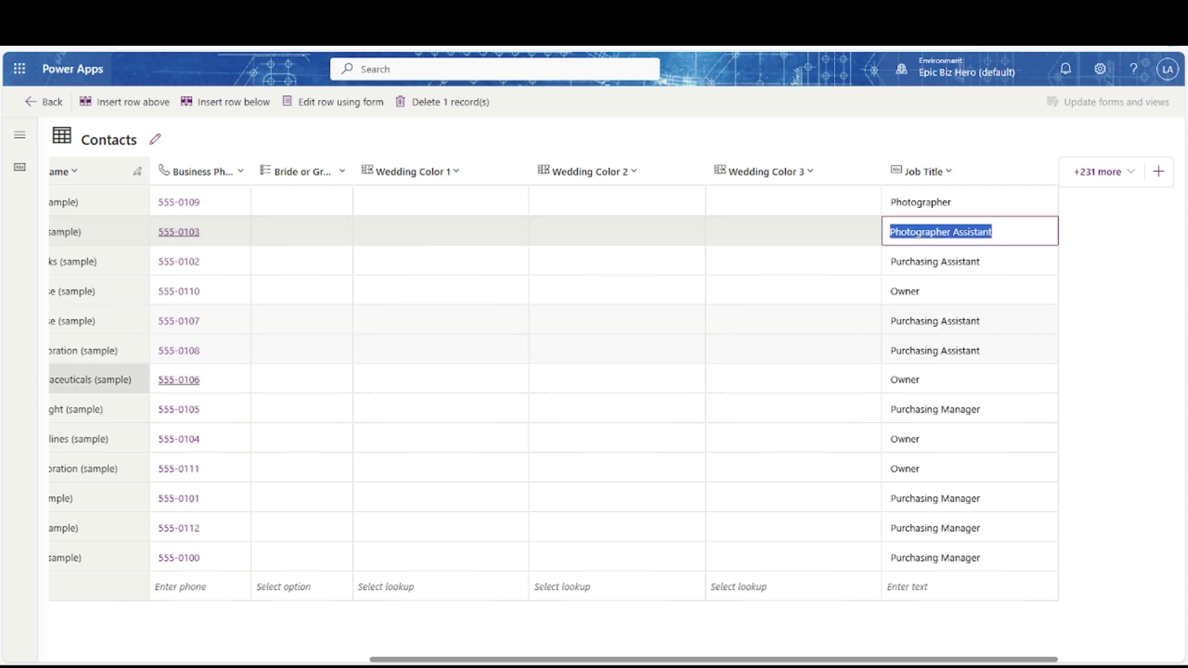
Step: Add and save a Contacts column named Time-Setup with data type Date and time and Simple behavior
left_click(1159, 173)
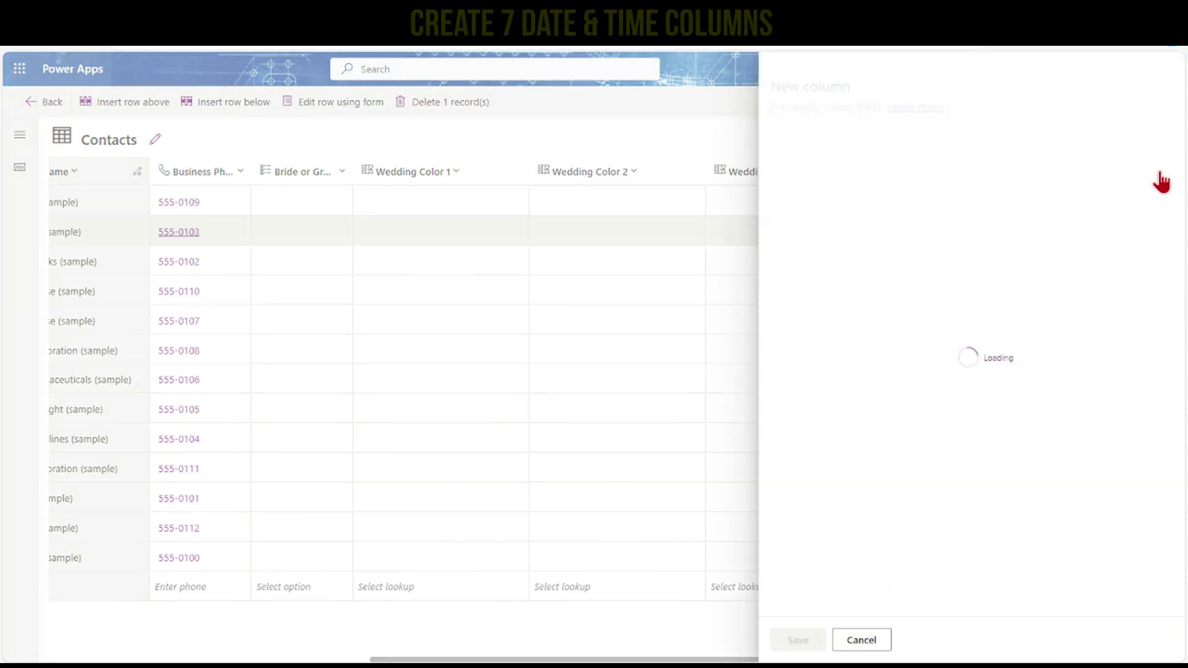
type("Ti")
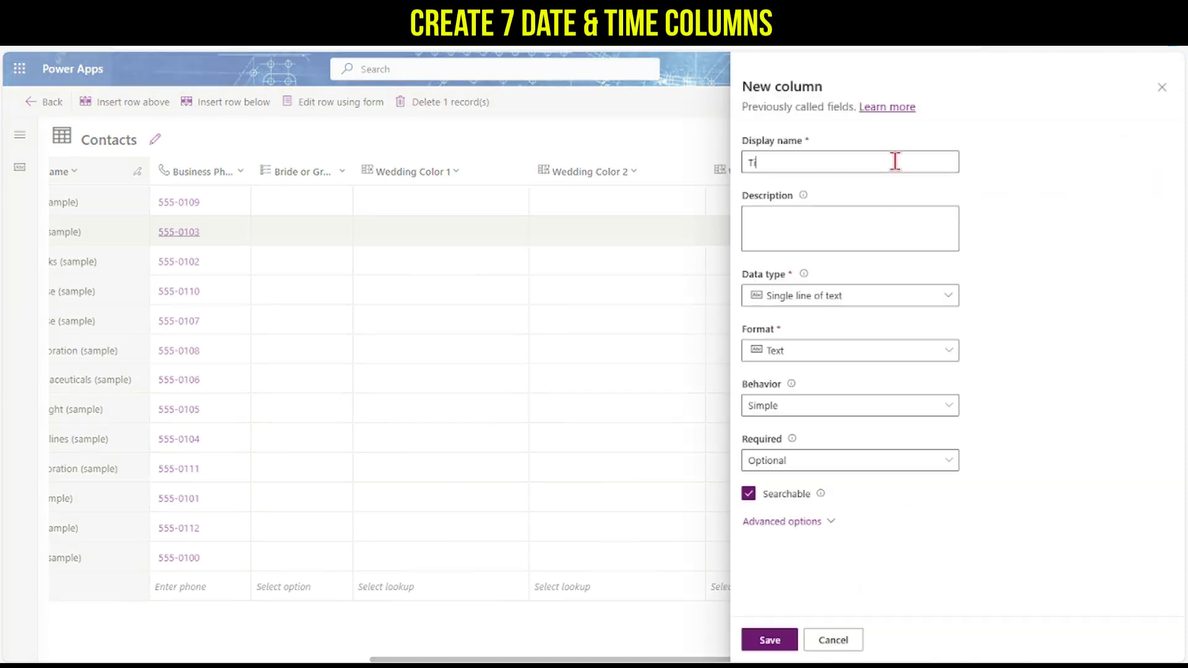
left_click(946, 296)
mouse_move(947, 403)
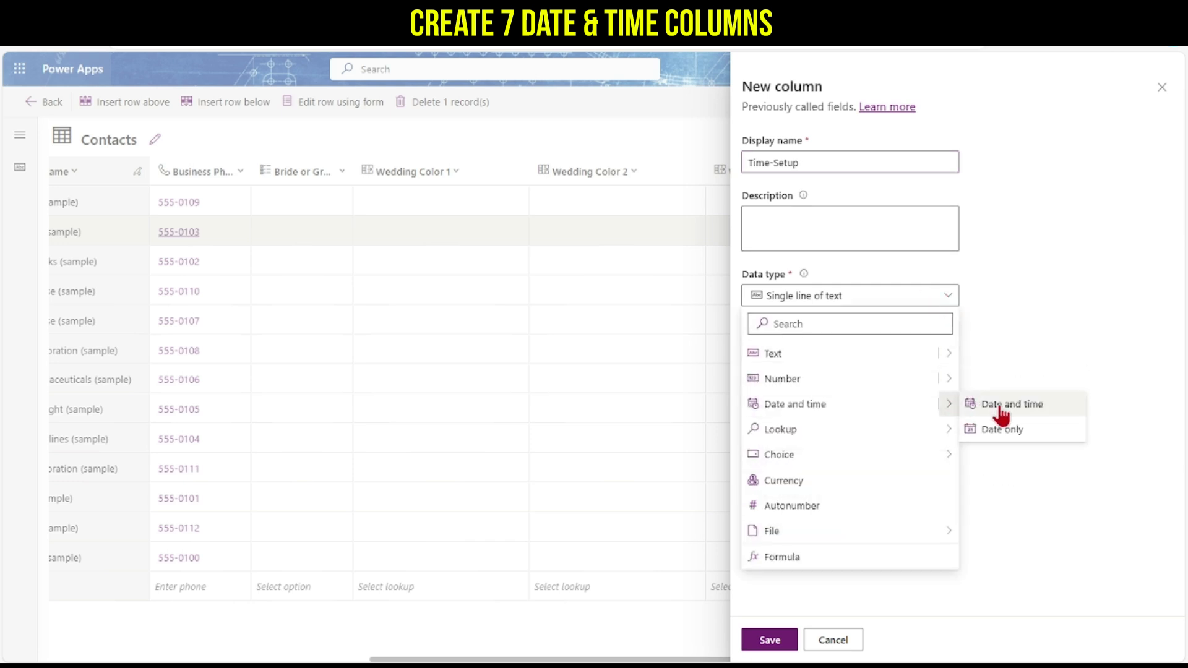
left_click(1000, 403)
left_click(947, 405)
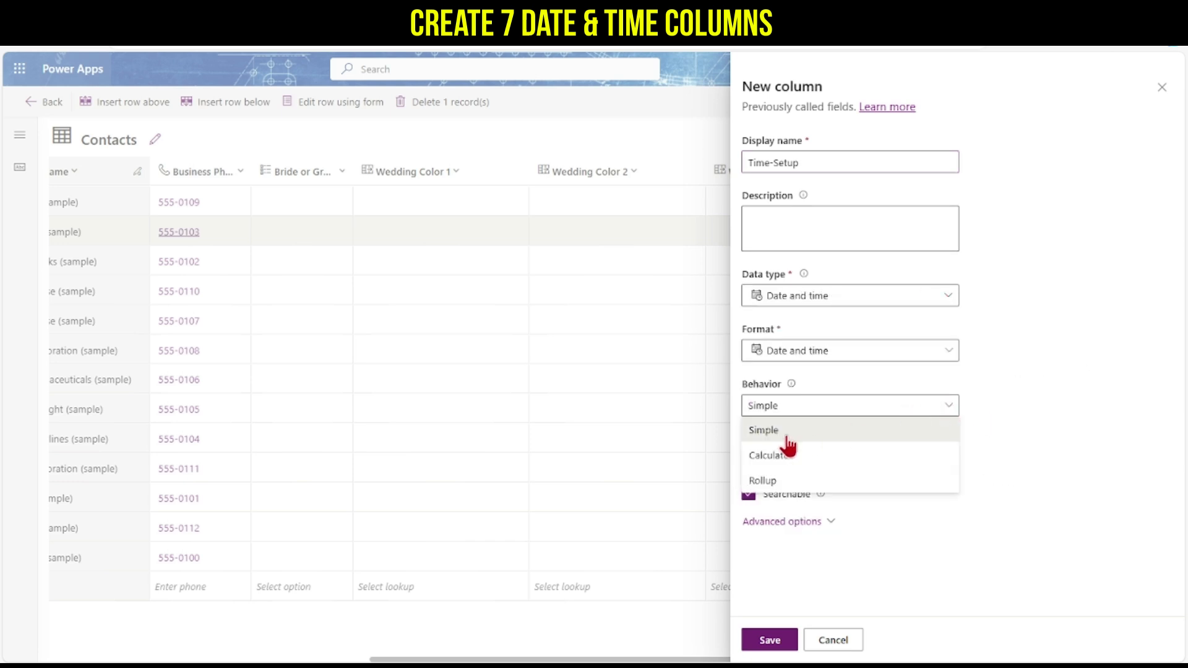
left_click(809, 410)
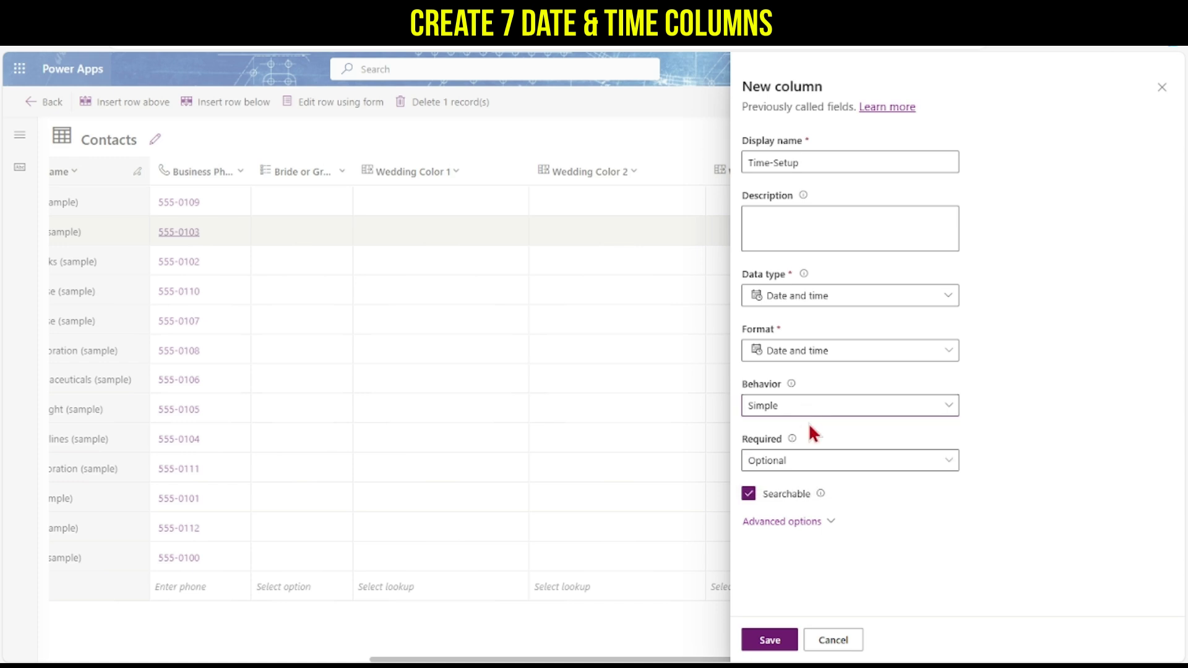
left_click(770, 641)
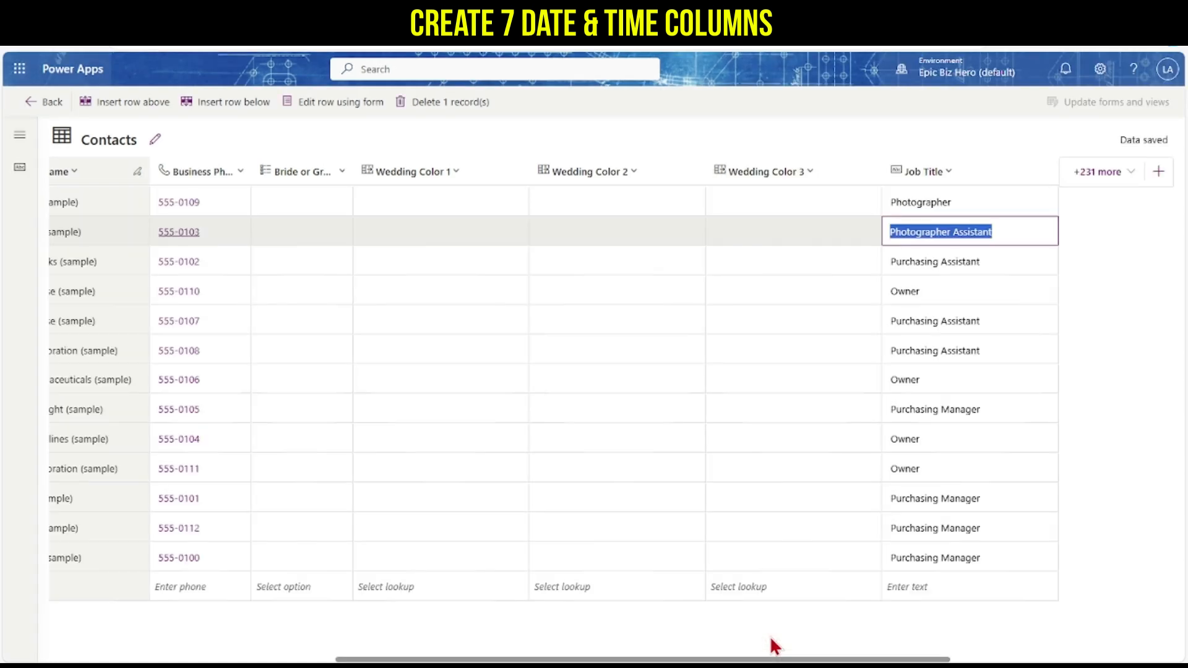
Step: Check the date entry of the Time-Setup column in the second contact row
left_click(1013, 235)
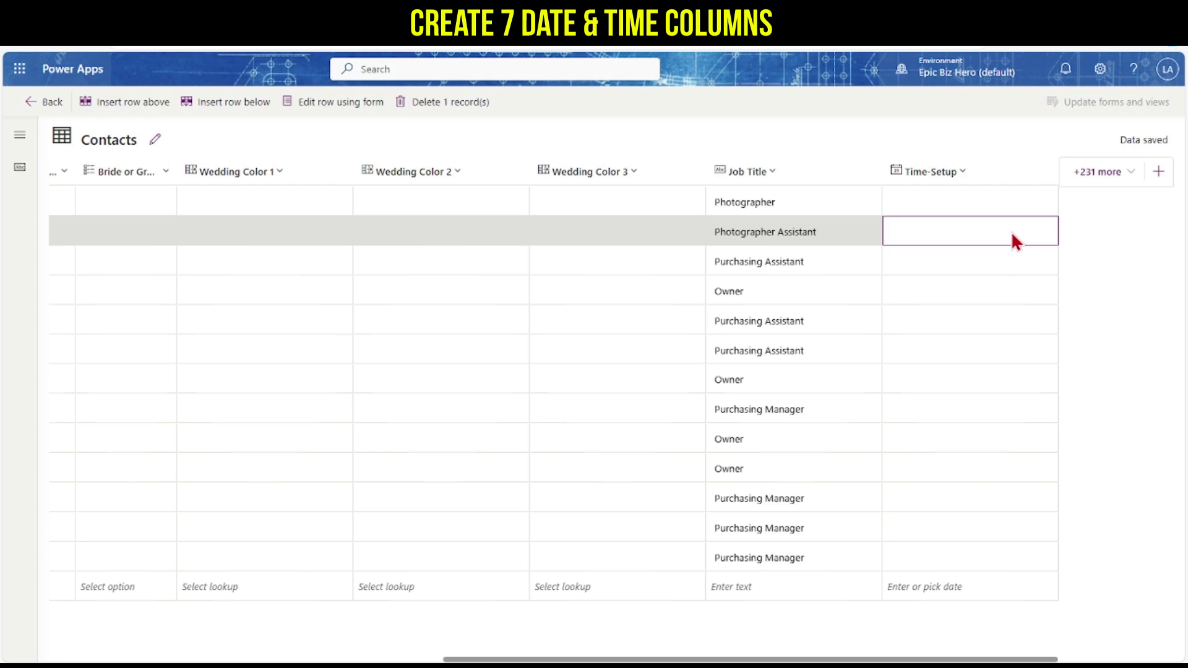
left_click(1012, 233)
left_click(1044, 231)
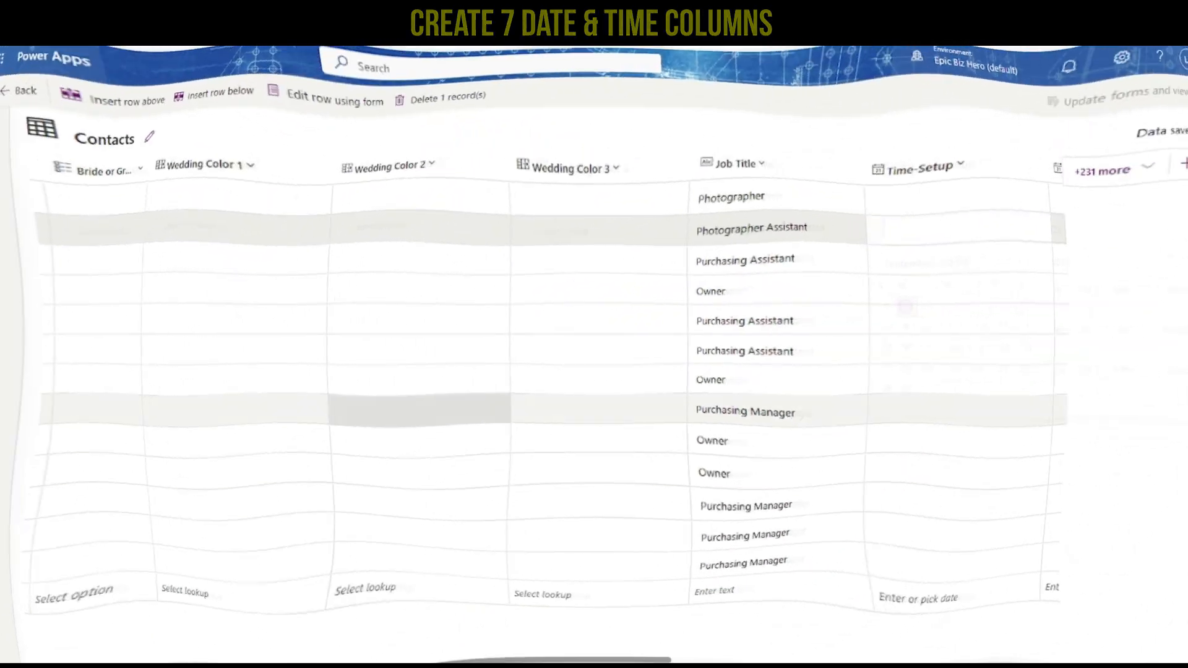
Step: Search the existing Contacts columns for "note", "commen" and "detail", leaving the column selection as it is
scroll(553, 384, "right", 10)
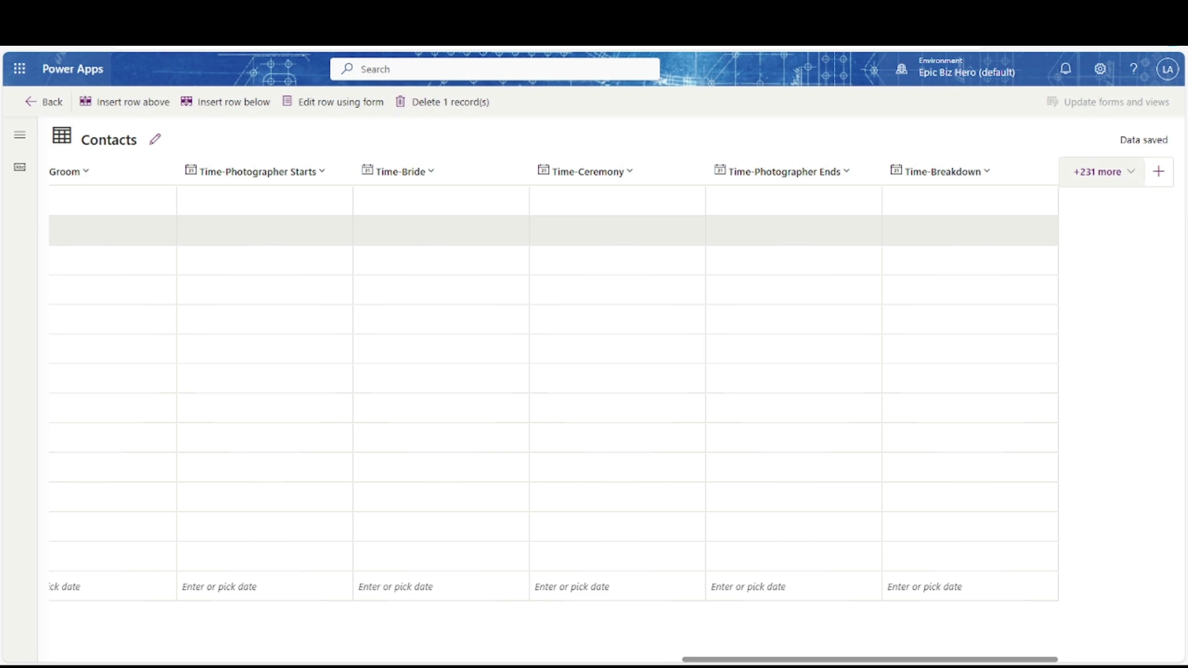
left_click(1098, 173)
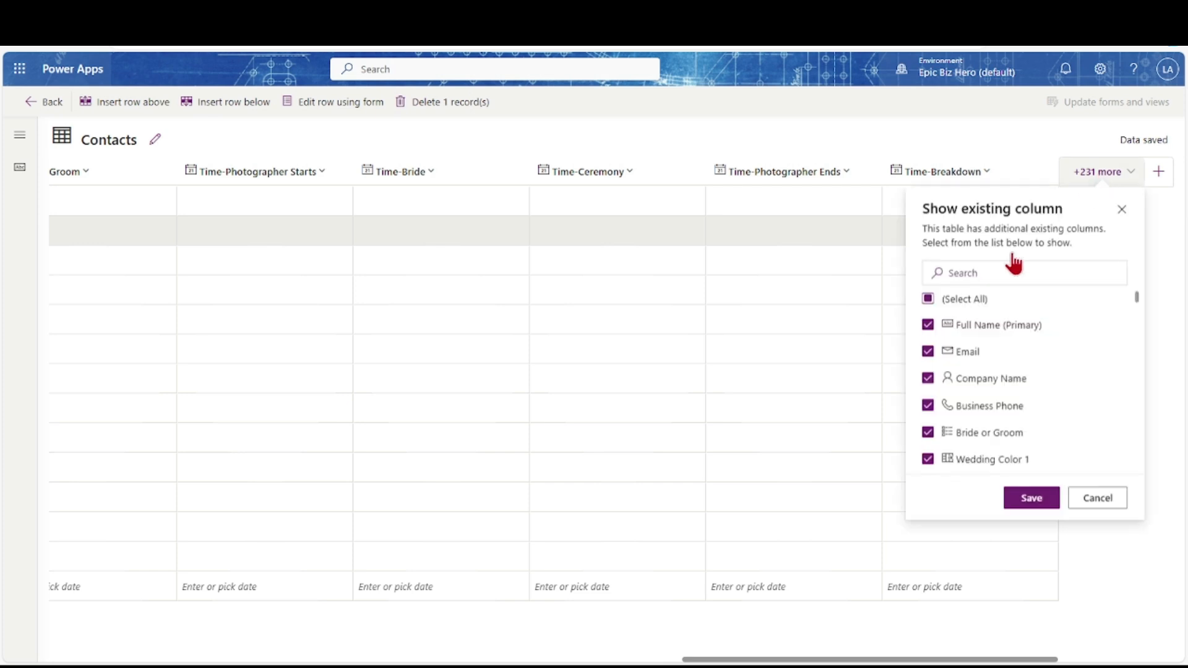
left_click(1002, 271)
type("notes")
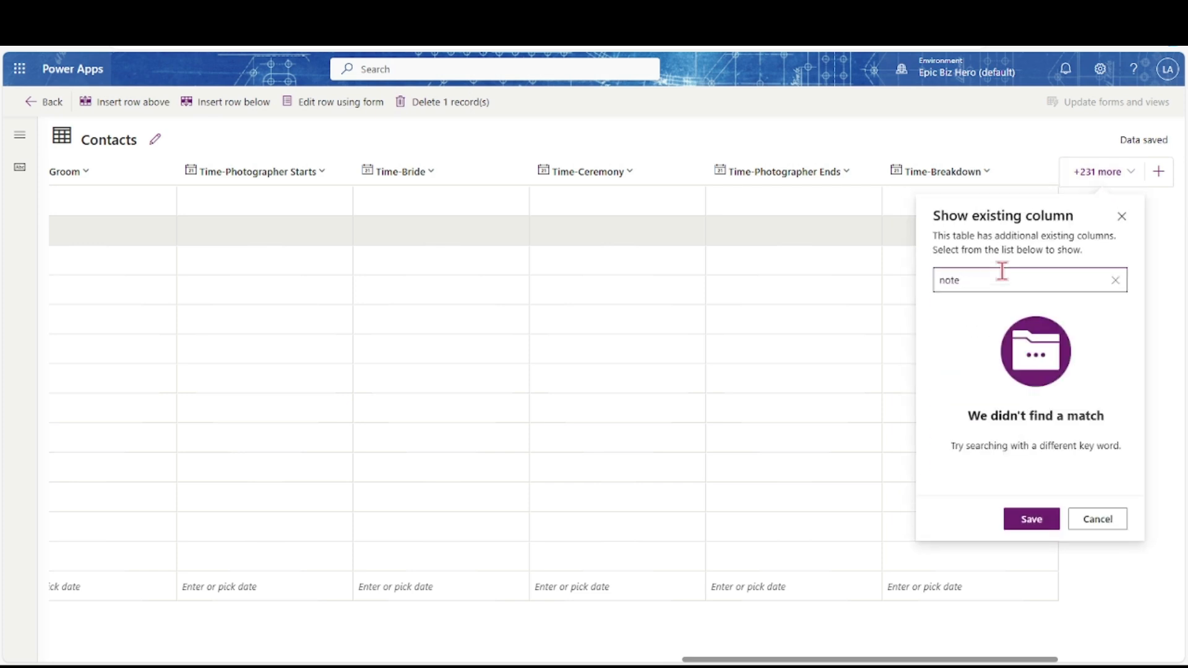
key("BackSpace")
key("BackSpace")
key("BackSpace")
key("BackSpace")
type("commen")
key("BackSpace")
key("BackSpace")
key("BackSpace")
key("BackSpace")
key("BackSpace")
key("BackSpace")
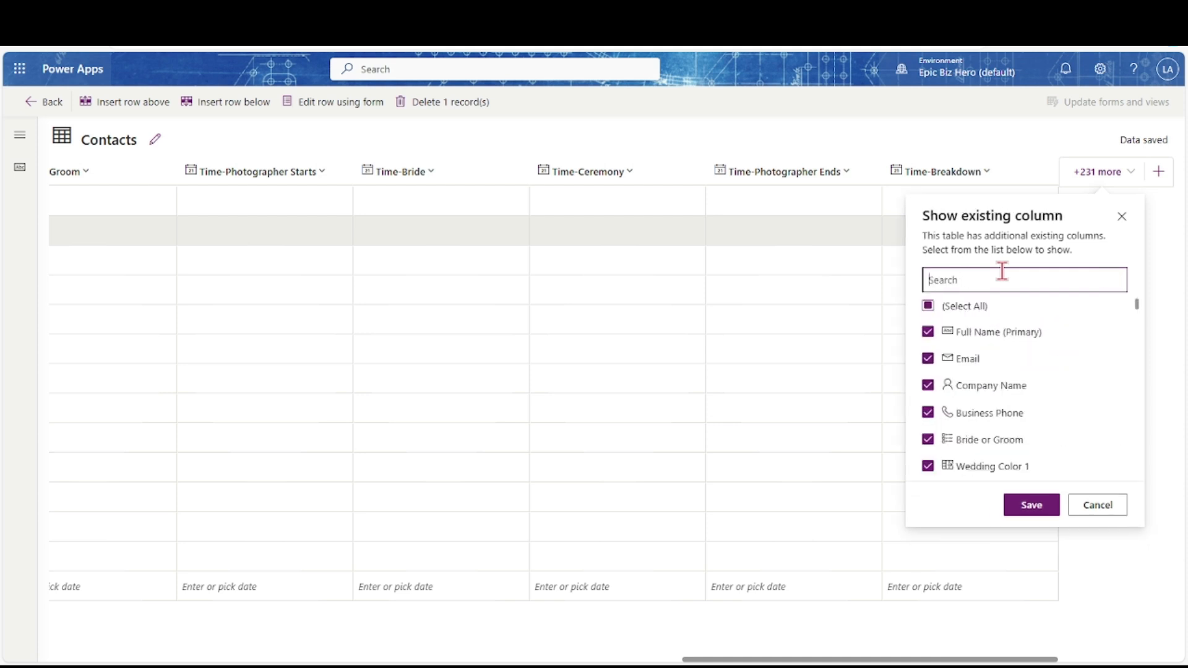
type("detail")
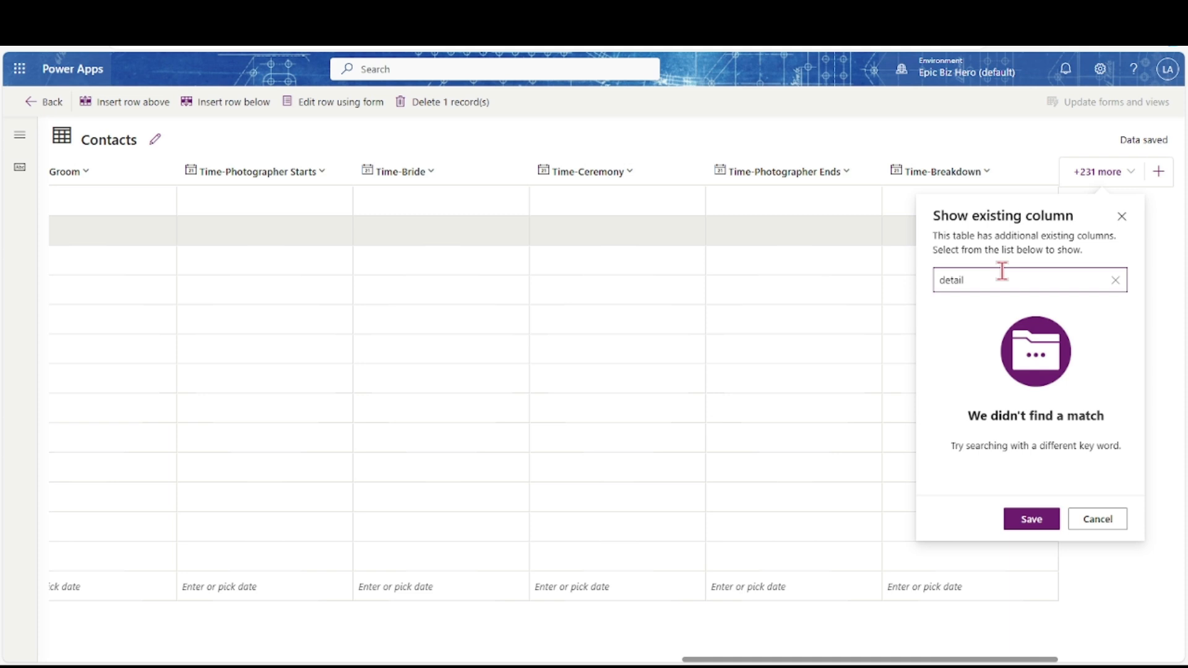
left_click(1087, 530)
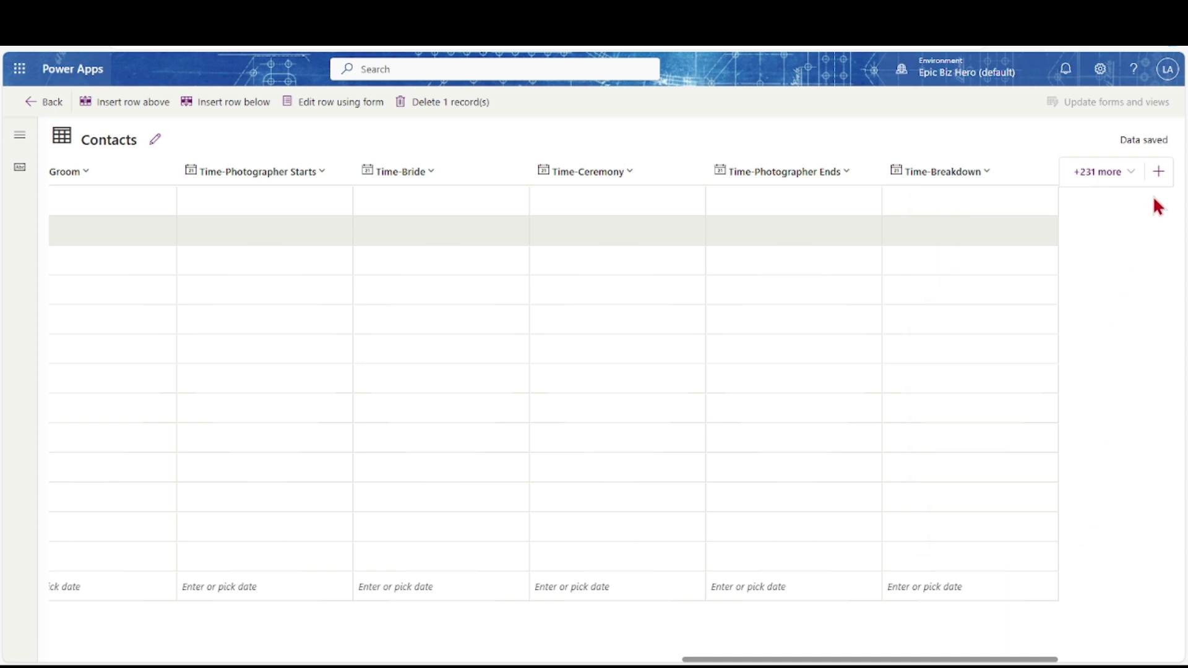
Step: Add and save a Contacts column named Notes with data type Multiple lines of text and Rich text format
left_click(1158, 173)
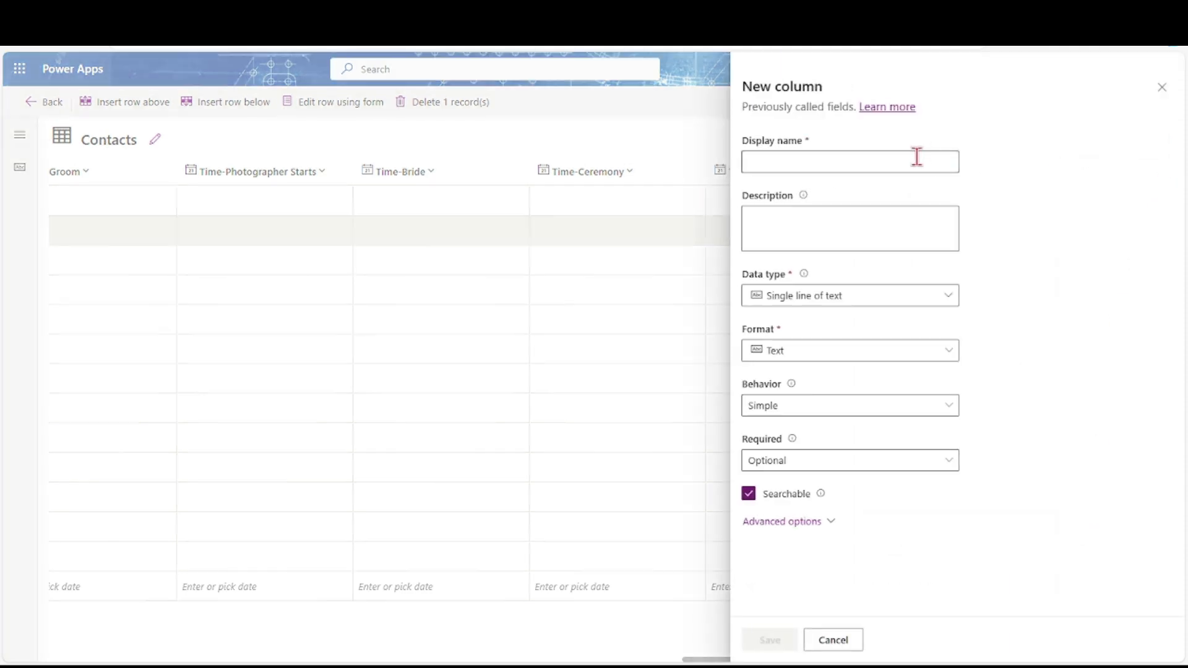
type("Notes")
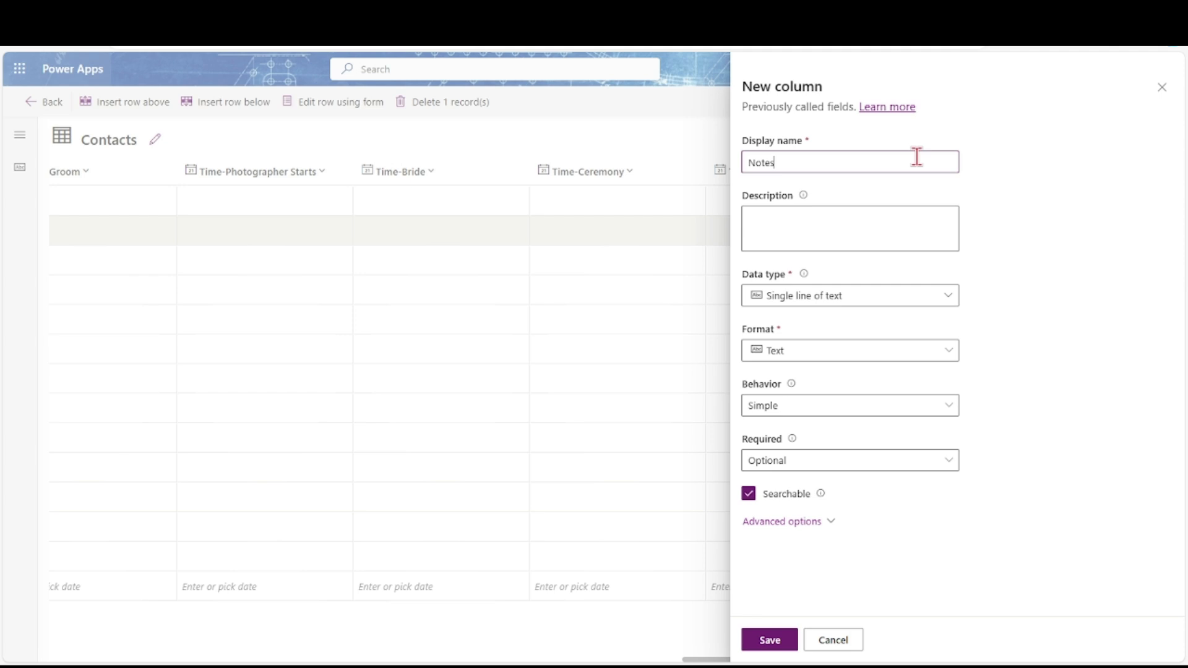
left_click(945, 303)
mouse_move(949, 355)
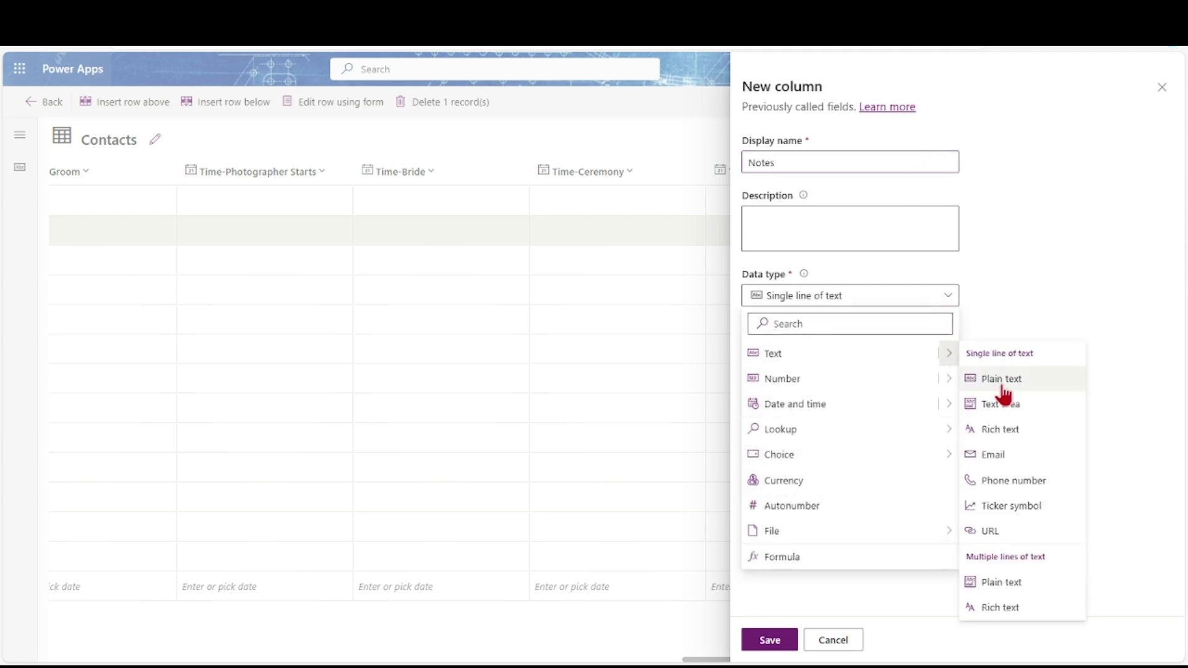
left_click(1012, 608)
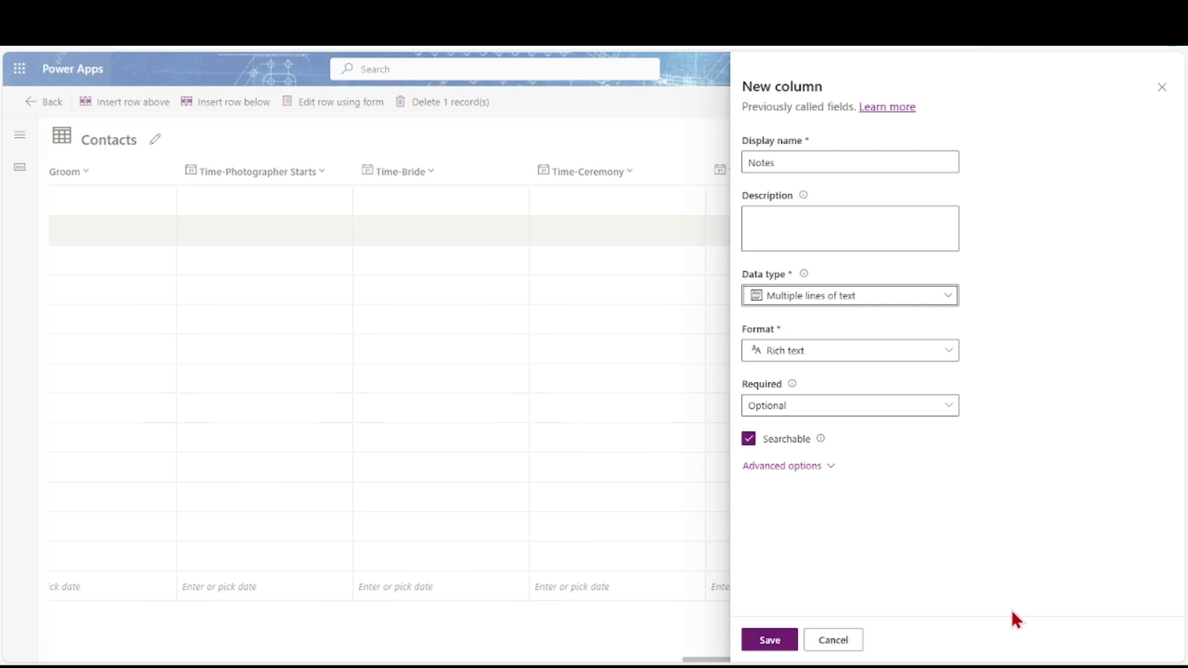
left_click(769, 641)
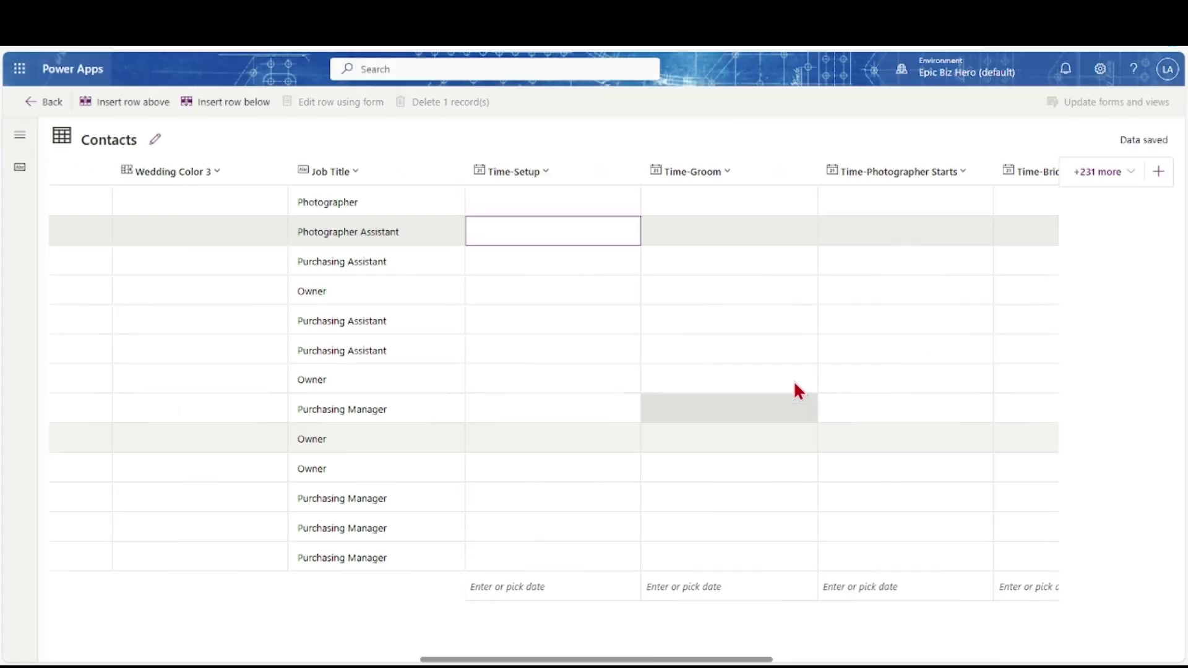
Step: Look over the Contacts table's last columns and browse the list of existing columns without changing the selection
scroll(795, 382, "right", 5)
scroll(795, 384, "right", 8)
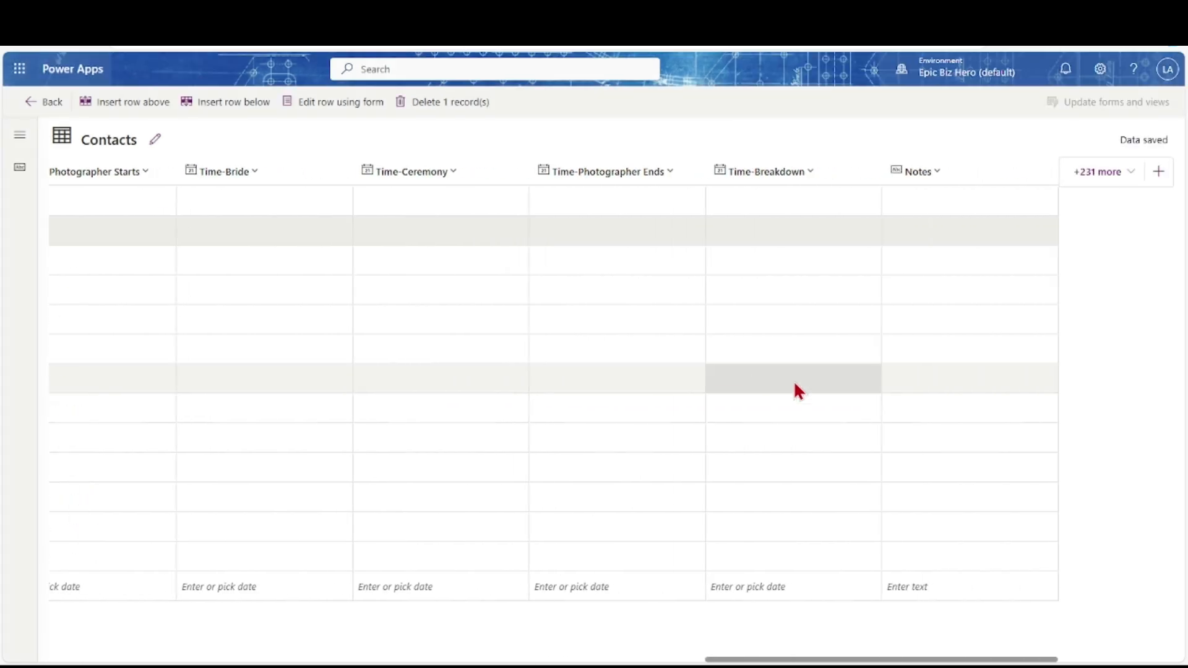
left_click(1087, 179)
scroll(971, 393, "down", 15)
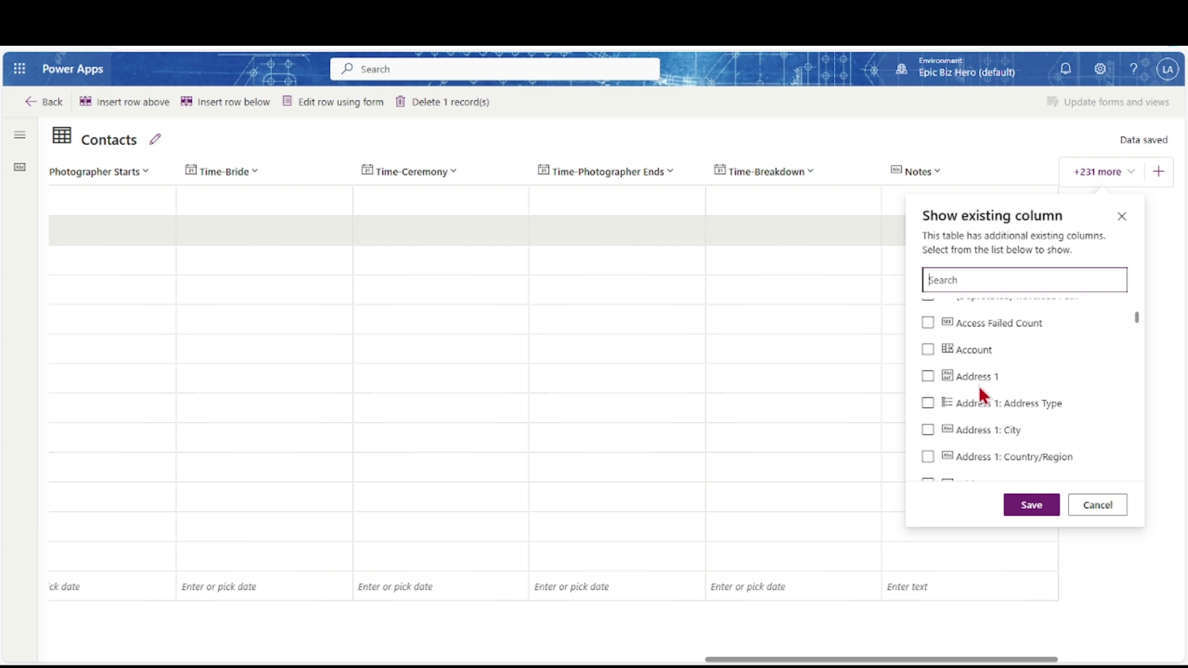
left_click(1082, 508)
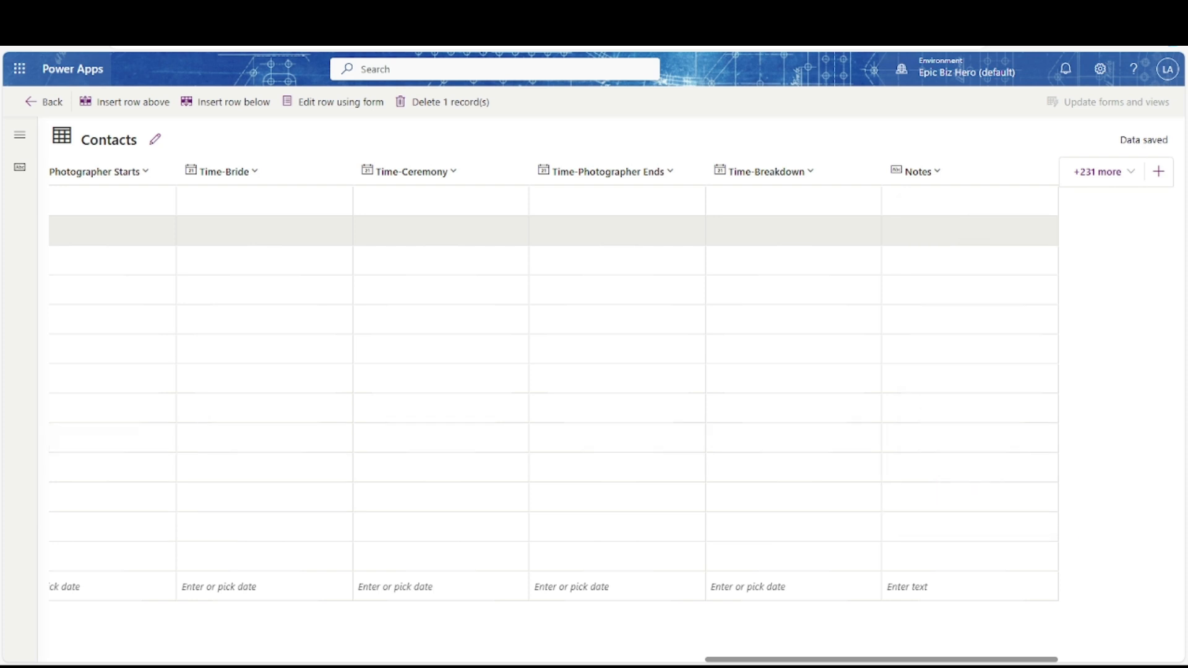
Step: Leave the Contacts table and create a Dataverse-based canvas app connected to the Contacts table
left_click(52, 103)
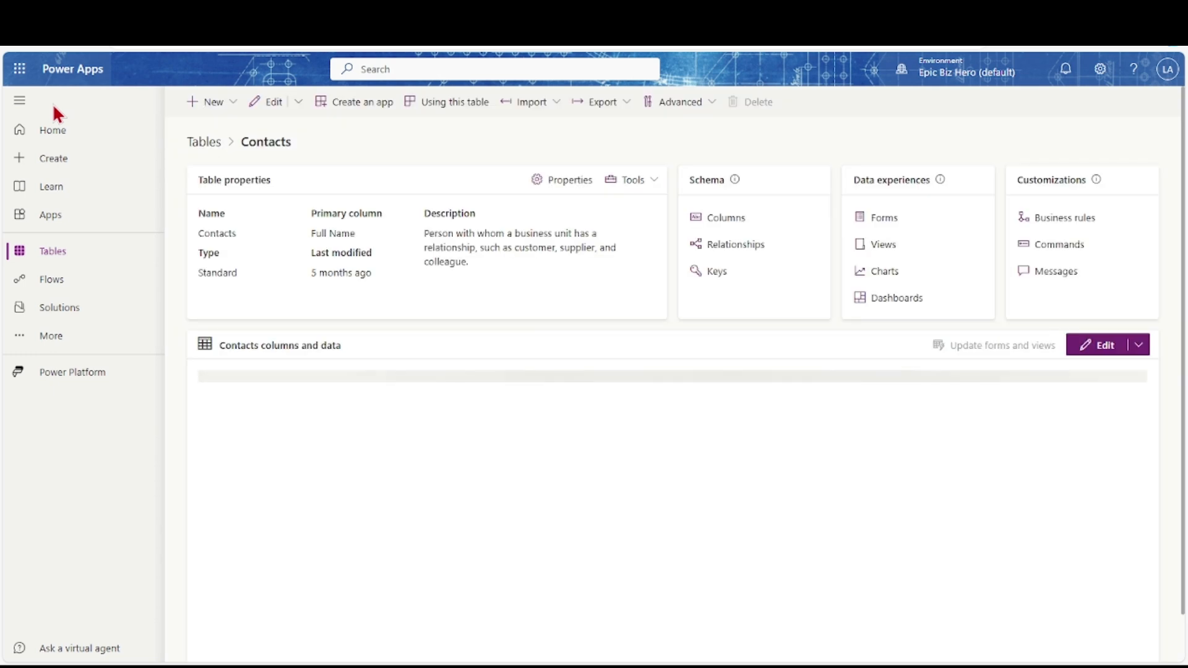
left_click(51, 162)
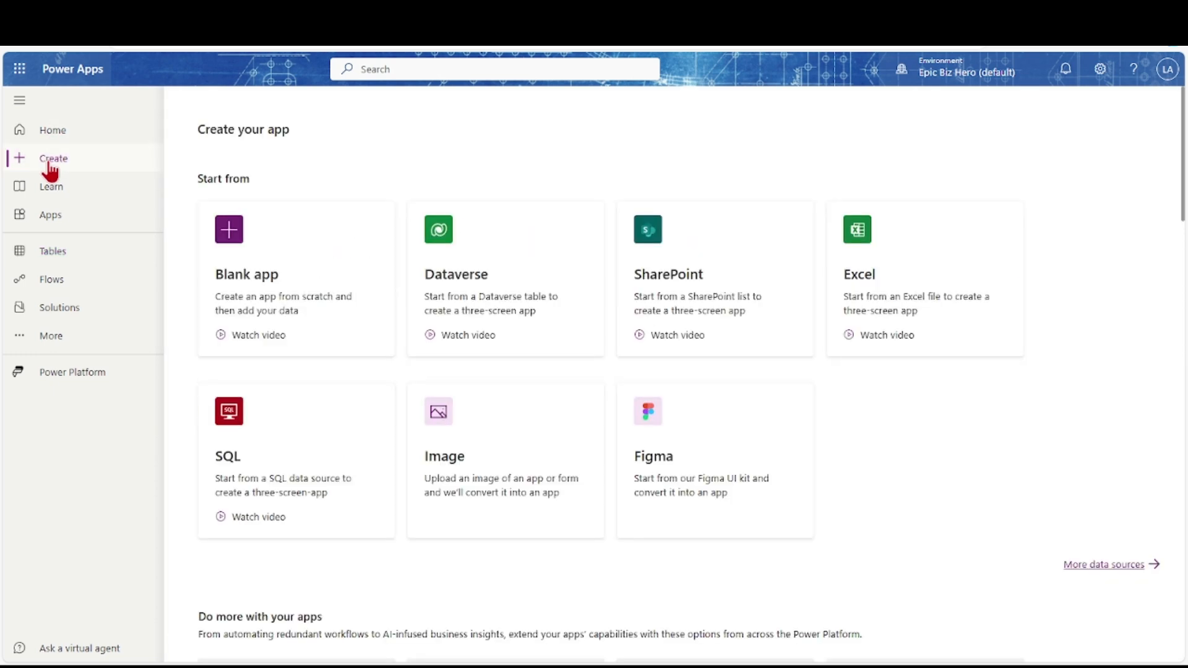
left_click(440, 239)
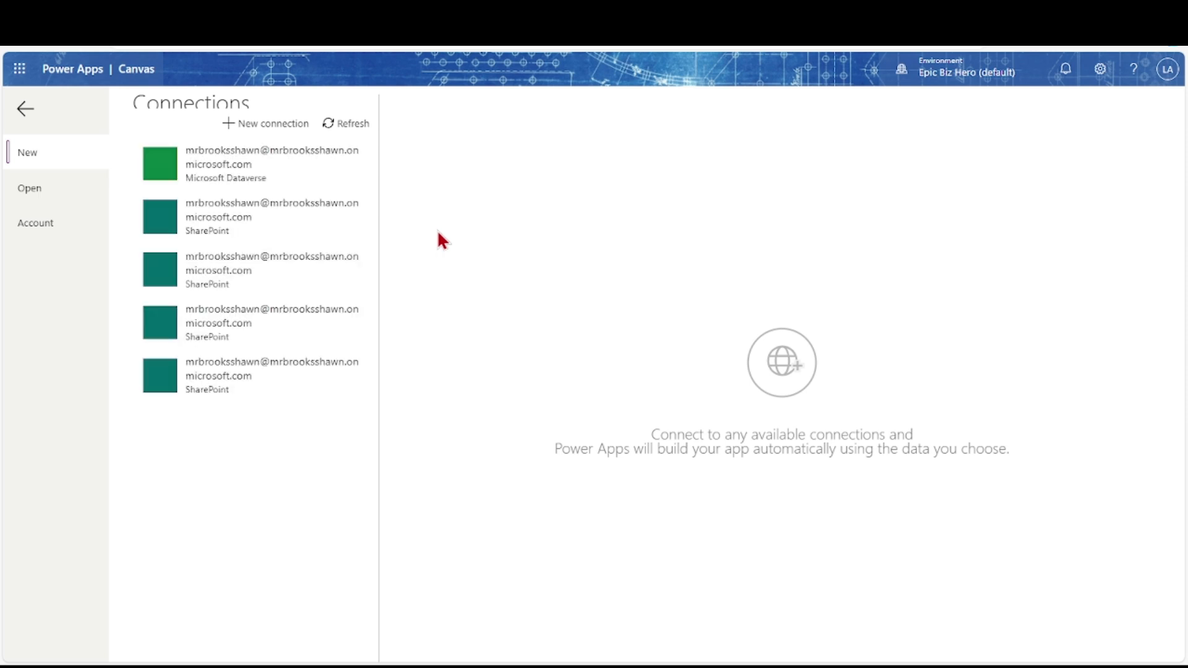
left_click(282, 167)
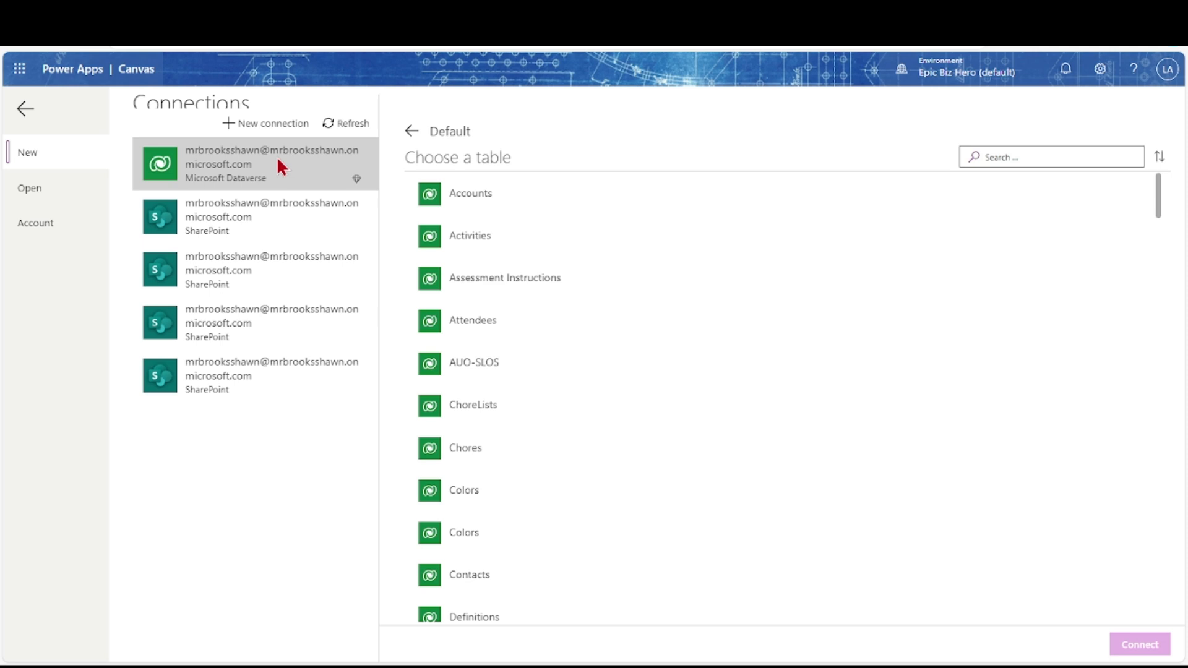
left_click(479, 575)
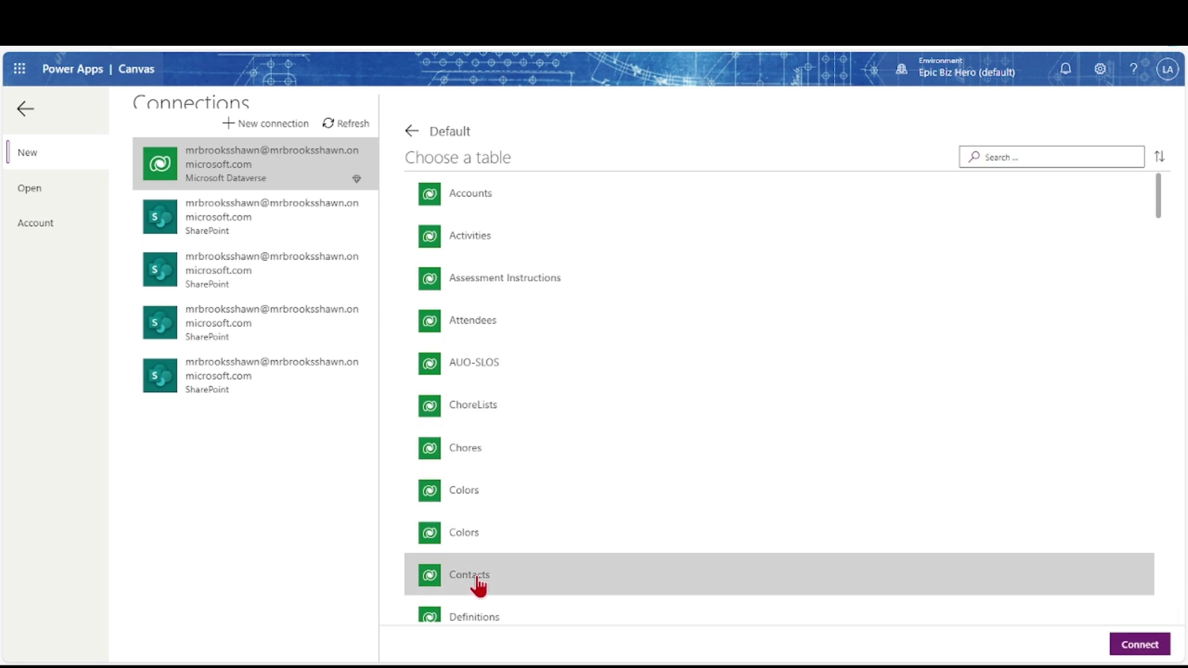
left_click(1120, 645)
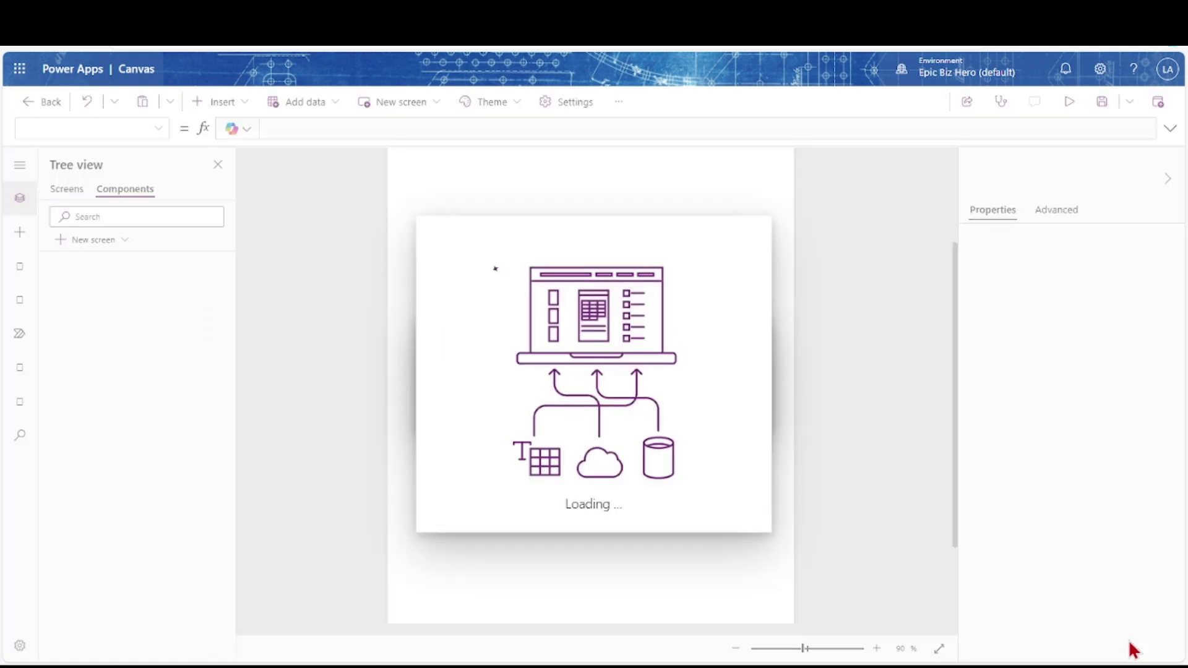